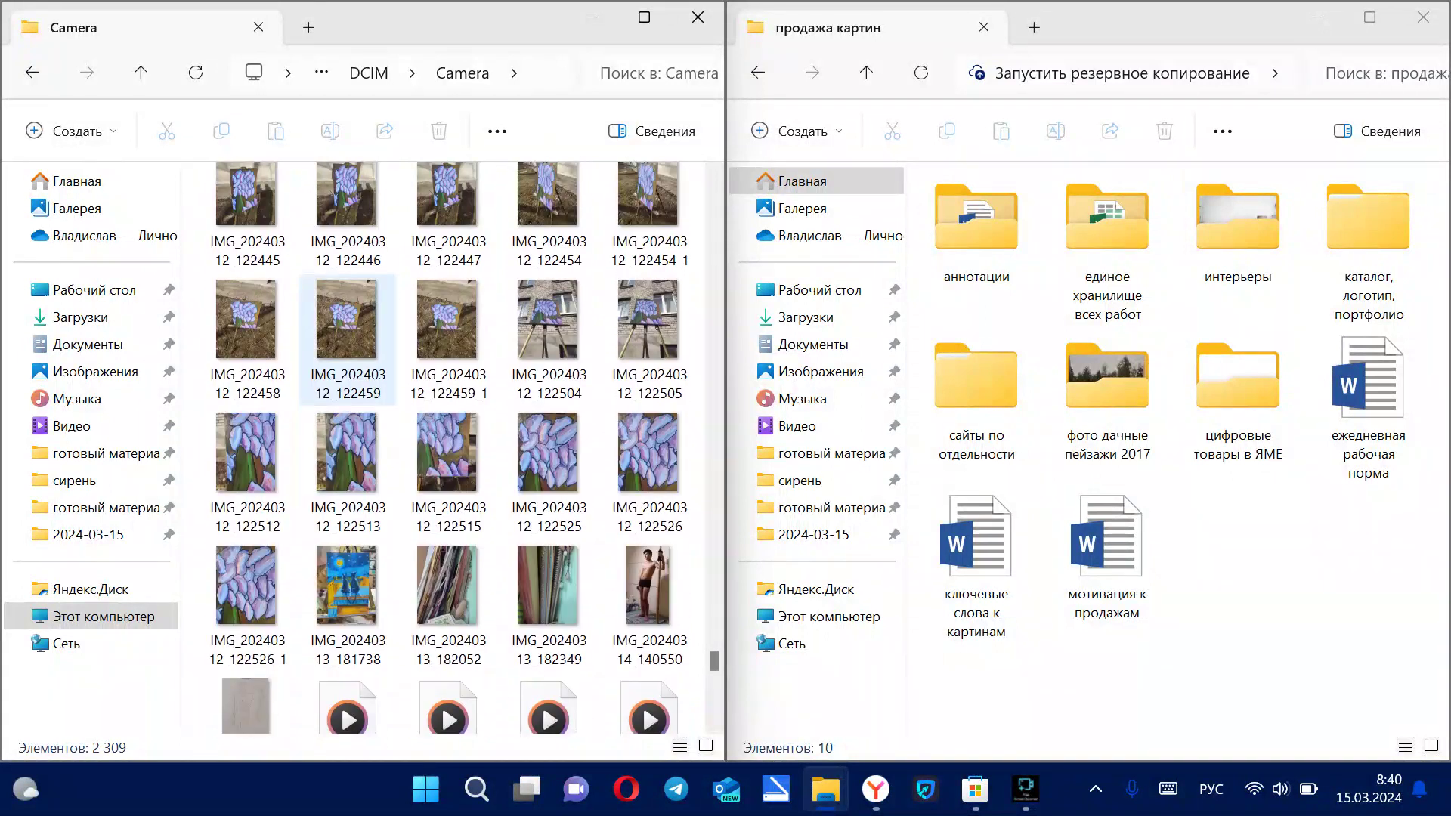
scroll(348, 333, "down", 1)
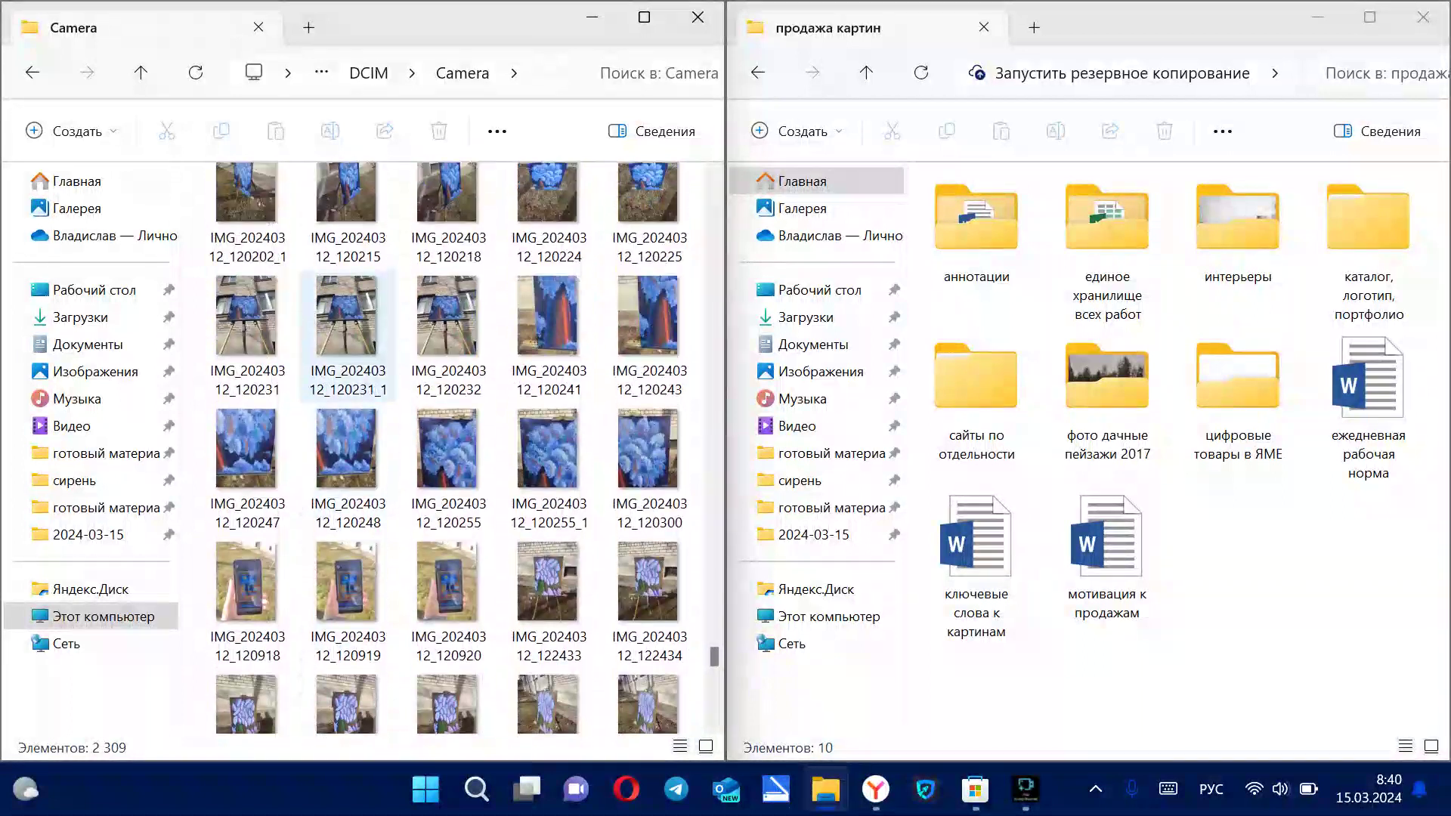
scroll(348, 408, "up", 2)
scroll(348, 408, "down", 2)
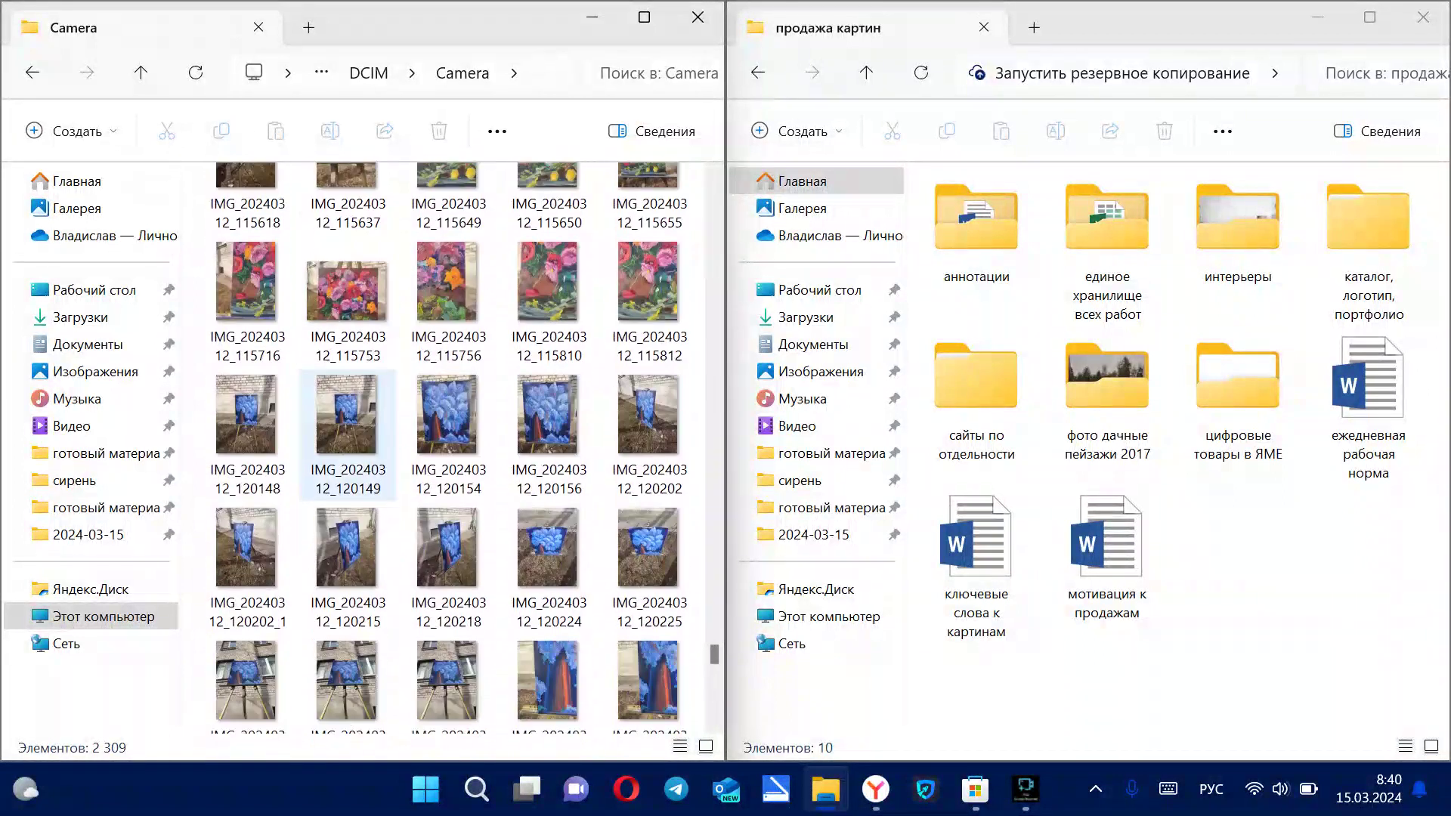
scroll(348, 363, "down", 5)
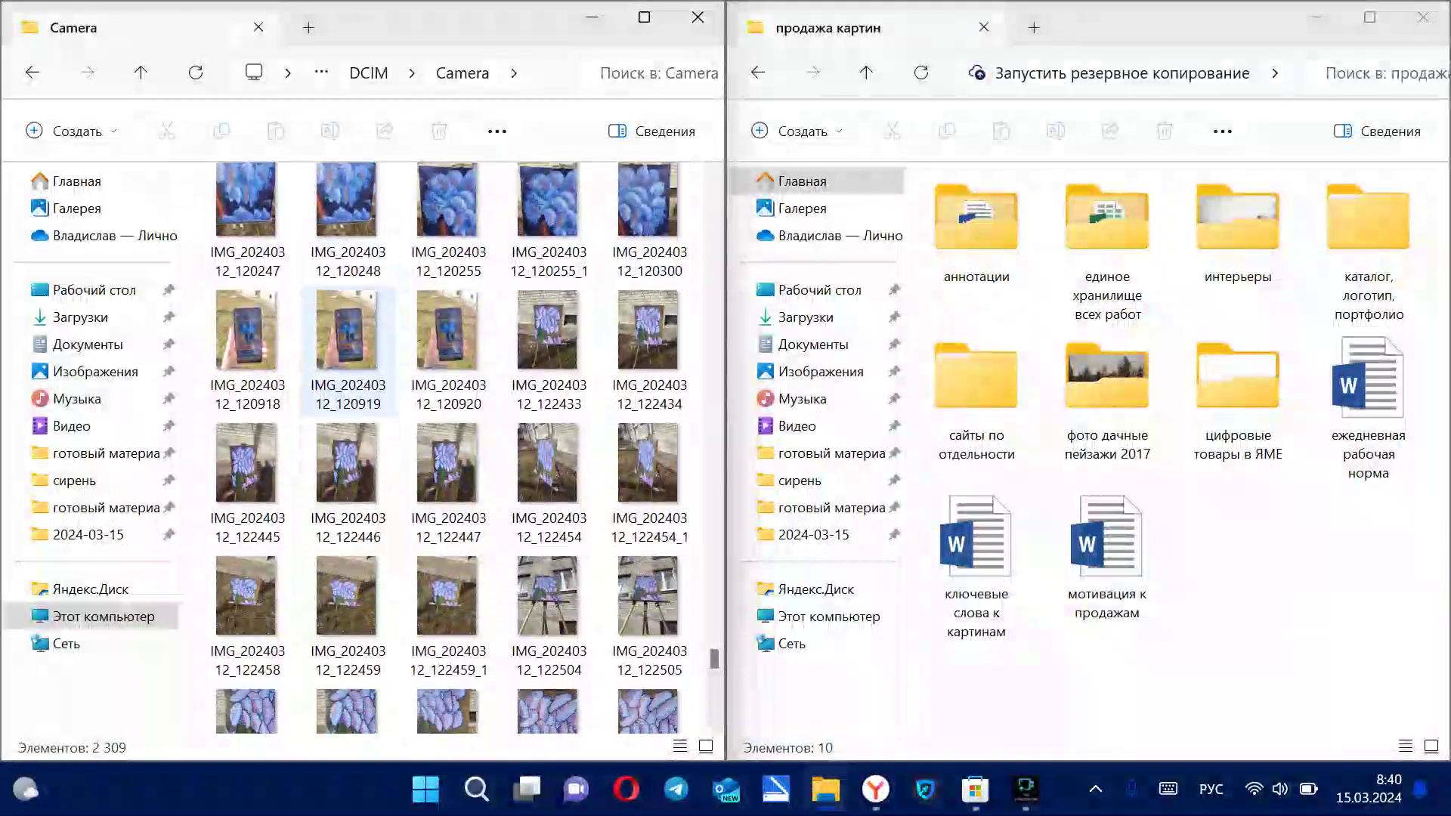
scroll(348, 362, "down", 2)
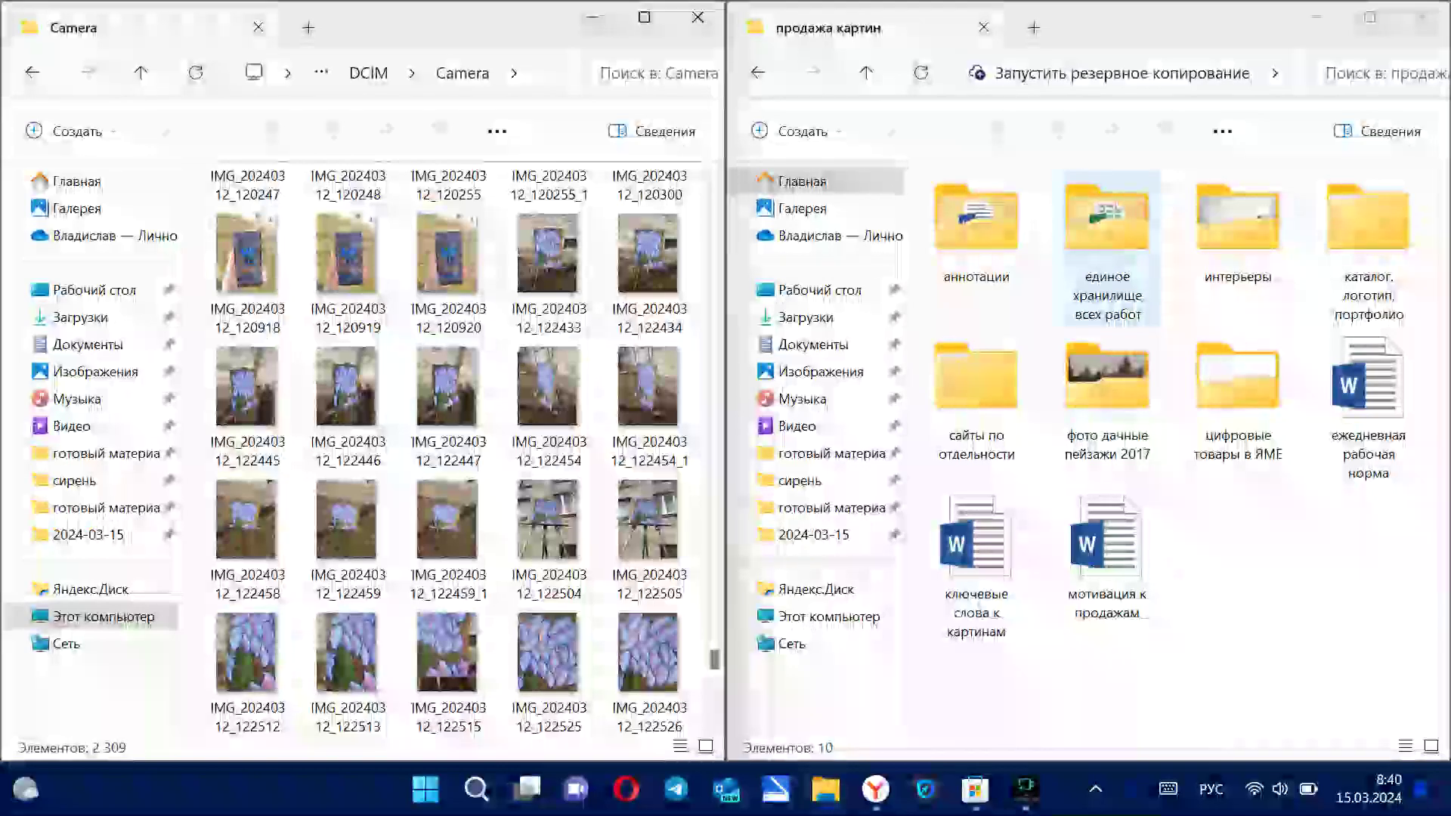
Open the картиныы на продажу folder inside единое хранилище всех работ.
double_click(1107, 250)
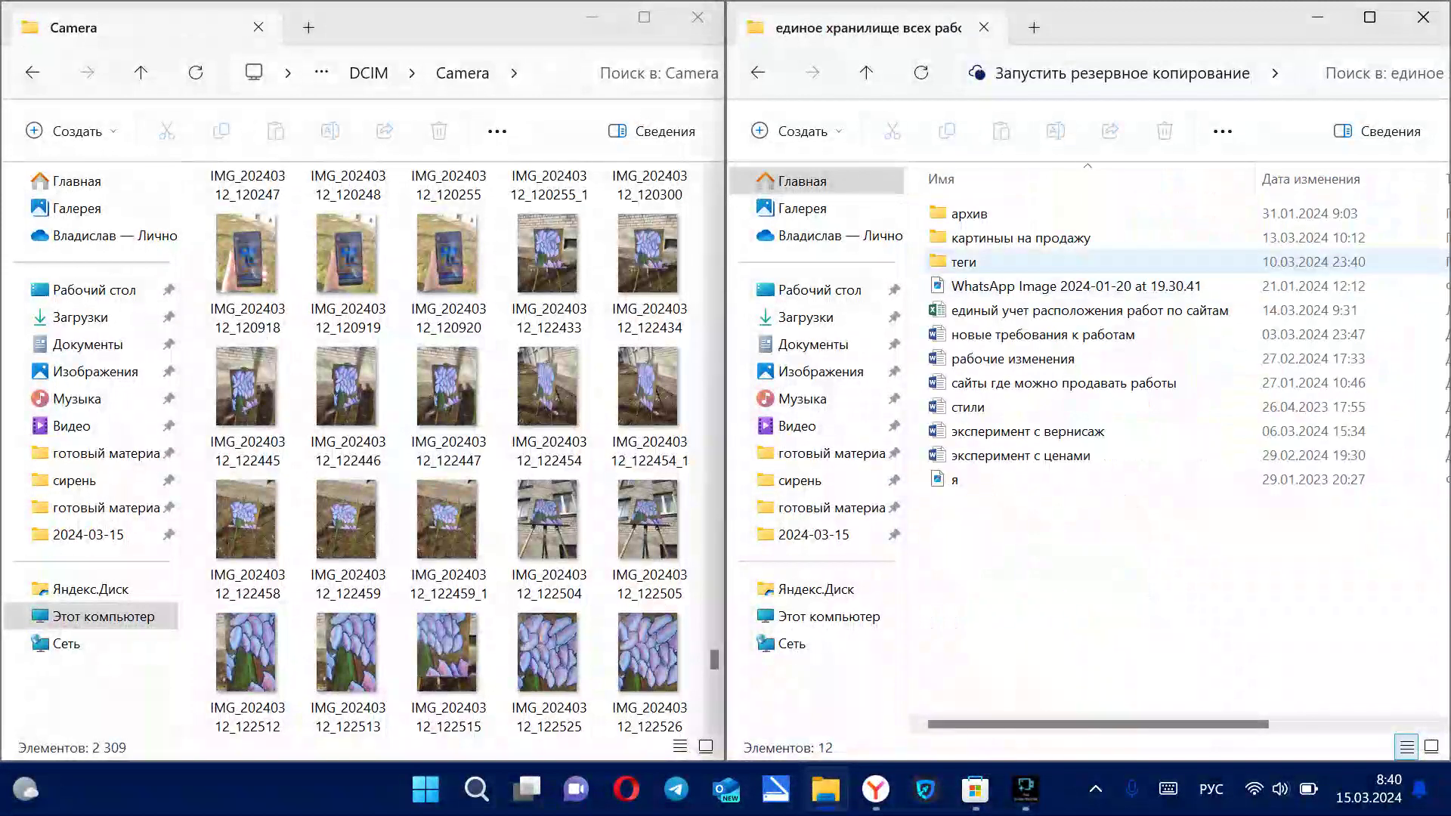
double_click(1058, 237)
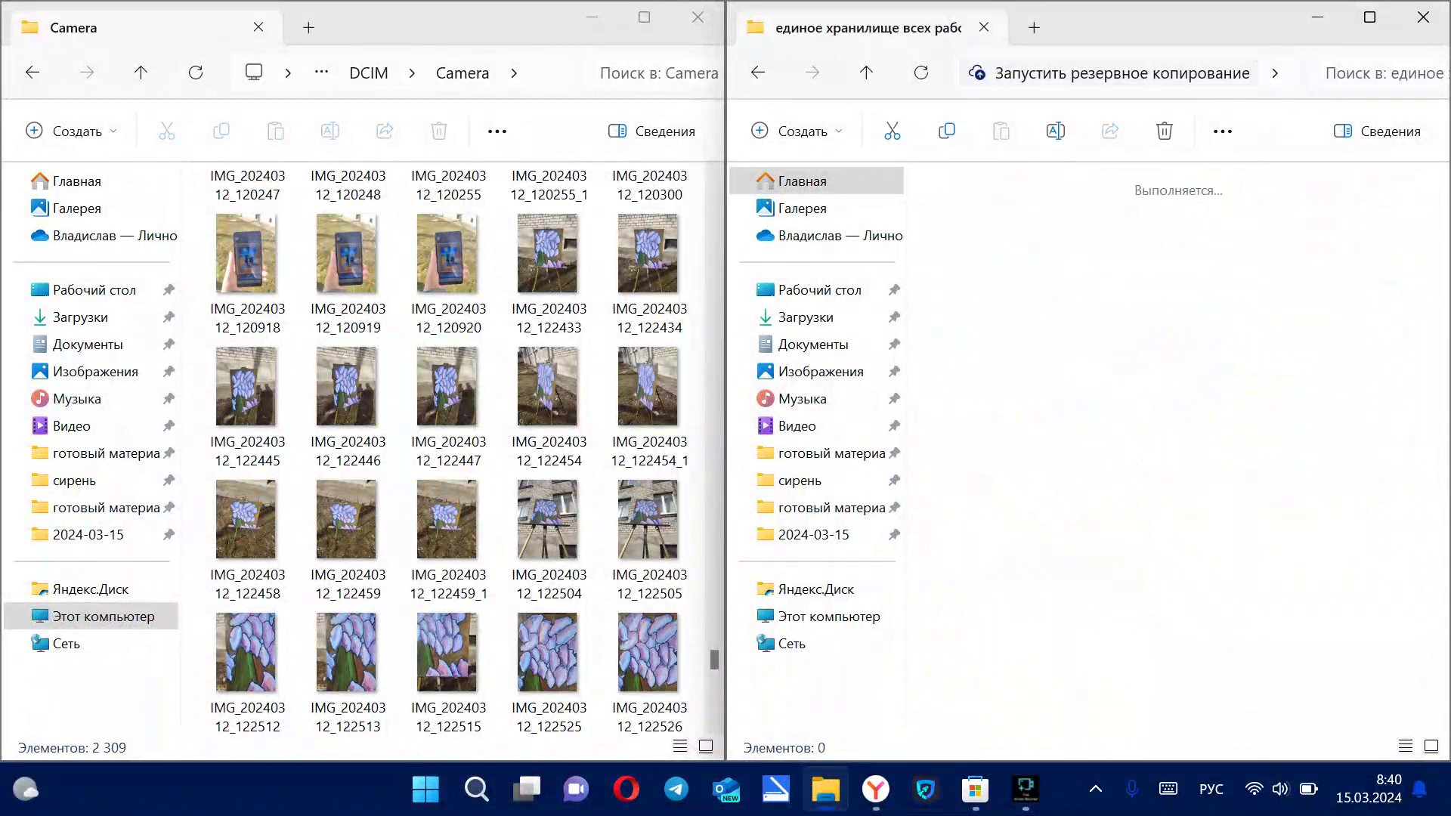
Look through the painting folders in картиныы на продажу, including the contents of море.
scroll(1066, 348, "down", 5)
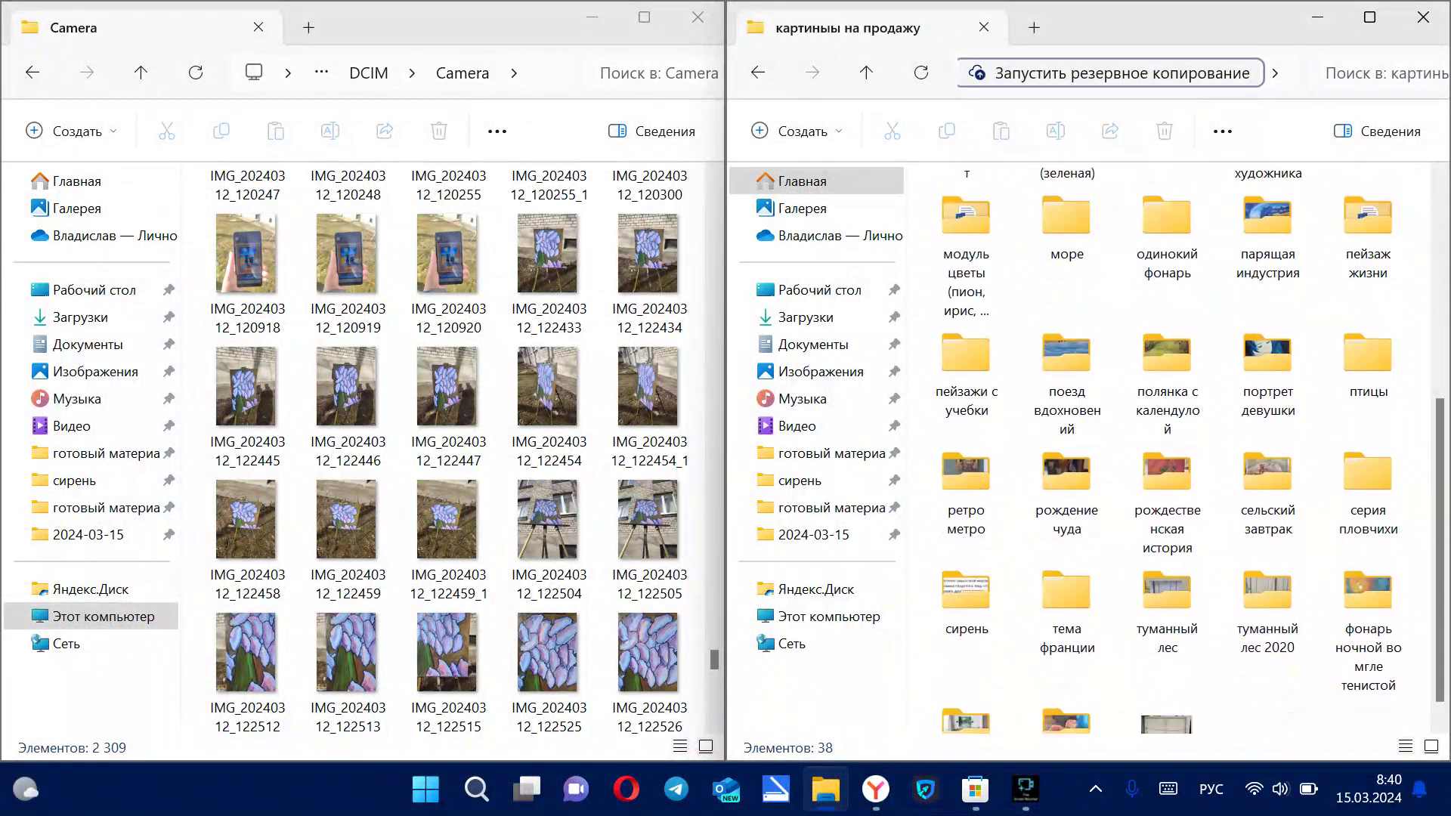
scroll(1067, 347, "up", 2)
scroll(1067, 370, "up", 2)
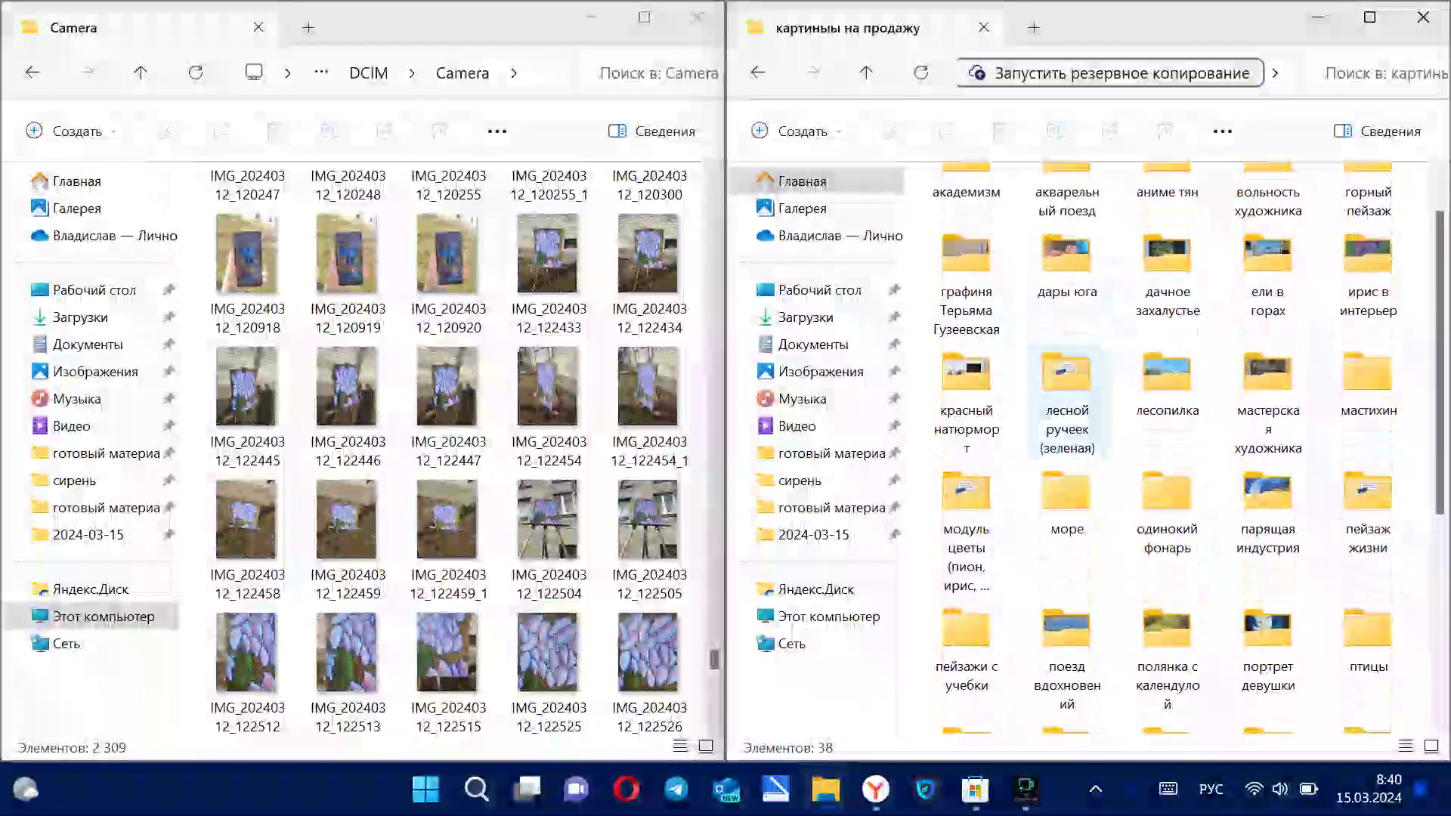
scroll(1067, 371, "down", 2)
scroll(1067, 370, "up", 1)
scroll(1119, 348, "up", 2)
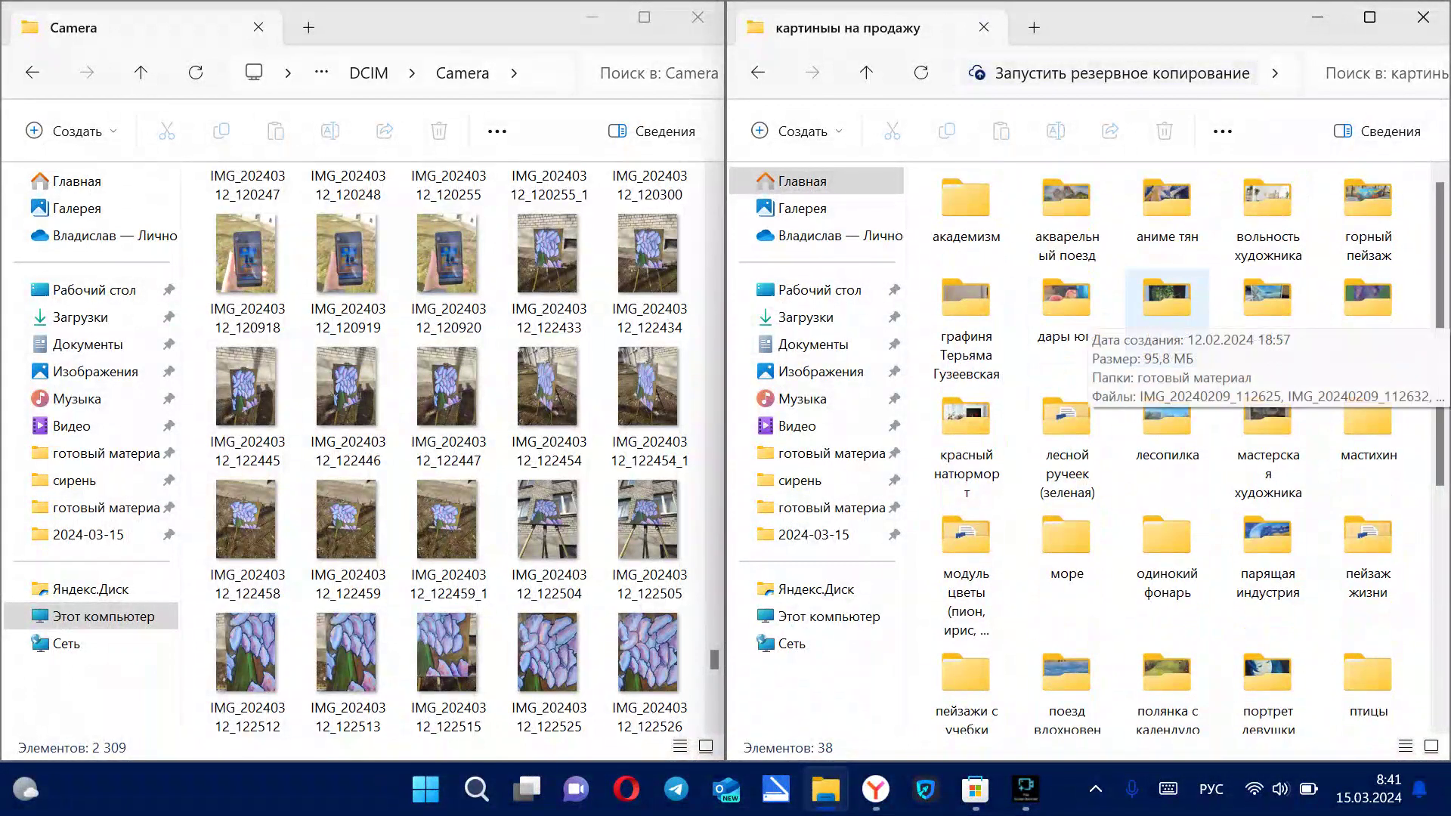
scroll(1168, 378, "down", 1)
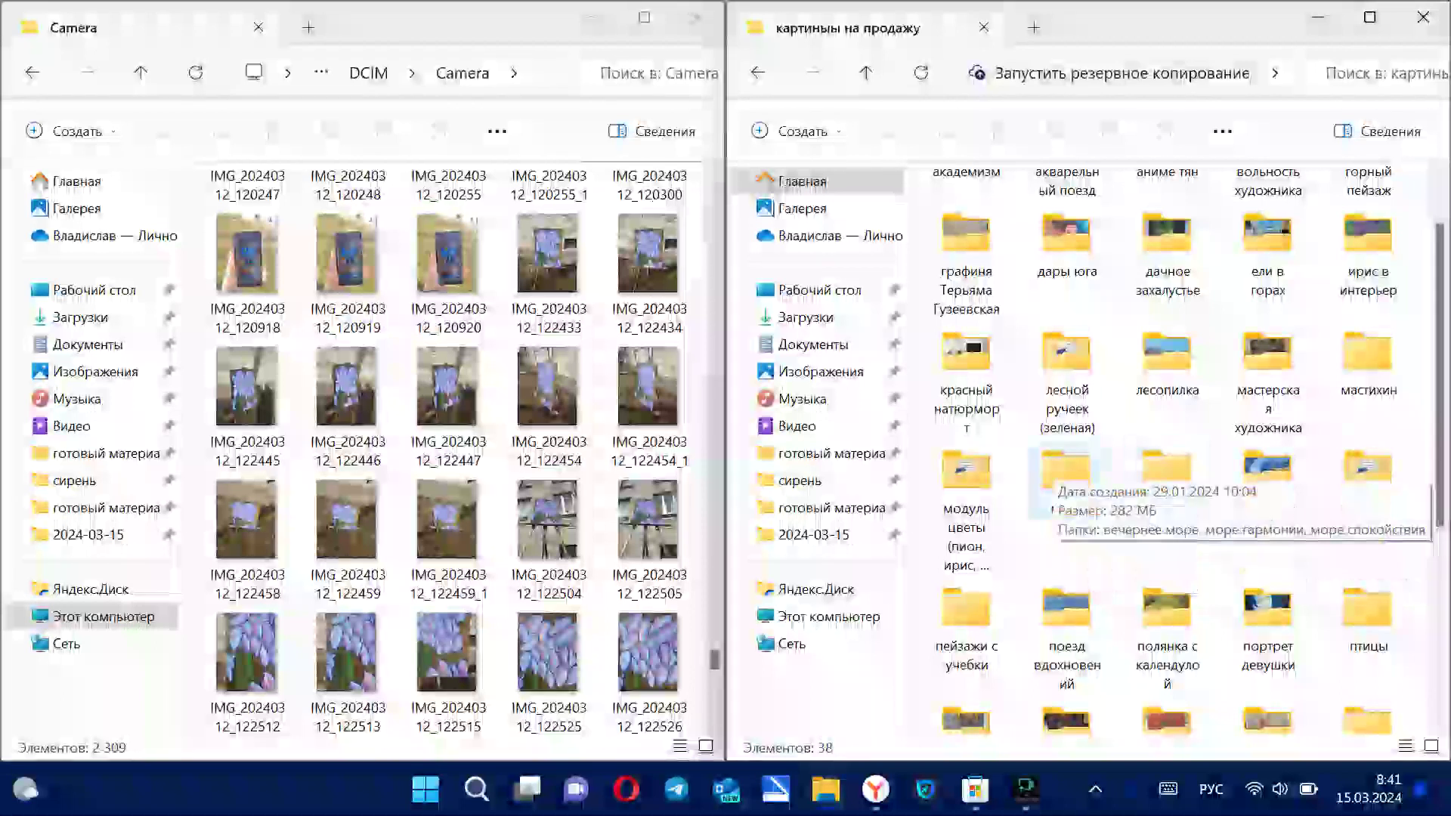
double_click(1066, 476)
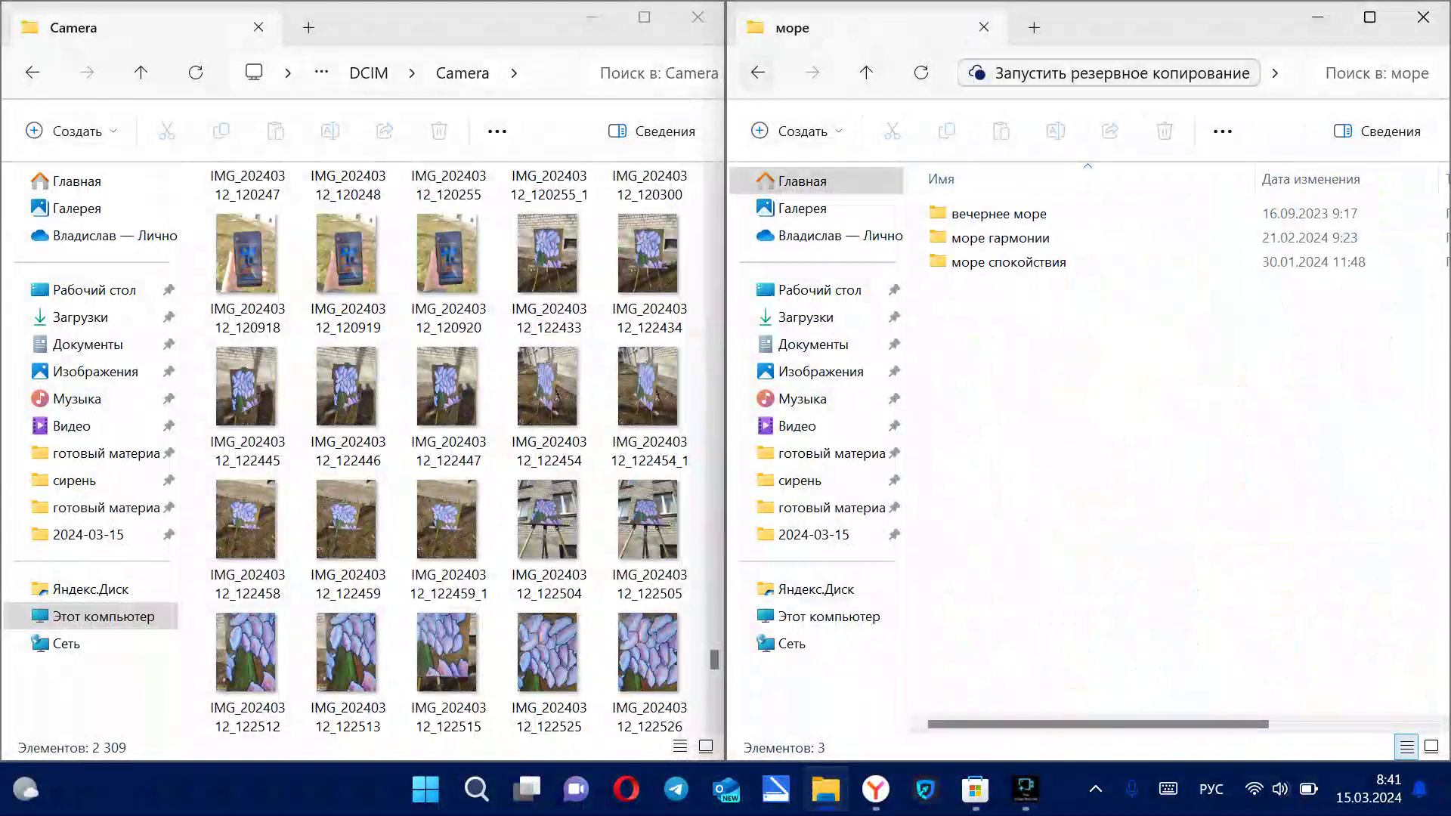
key("alt+Left")
Create a new folder named распределитель in картиныы на продажу and open it.
scroll(1066, 529, "down", 3)
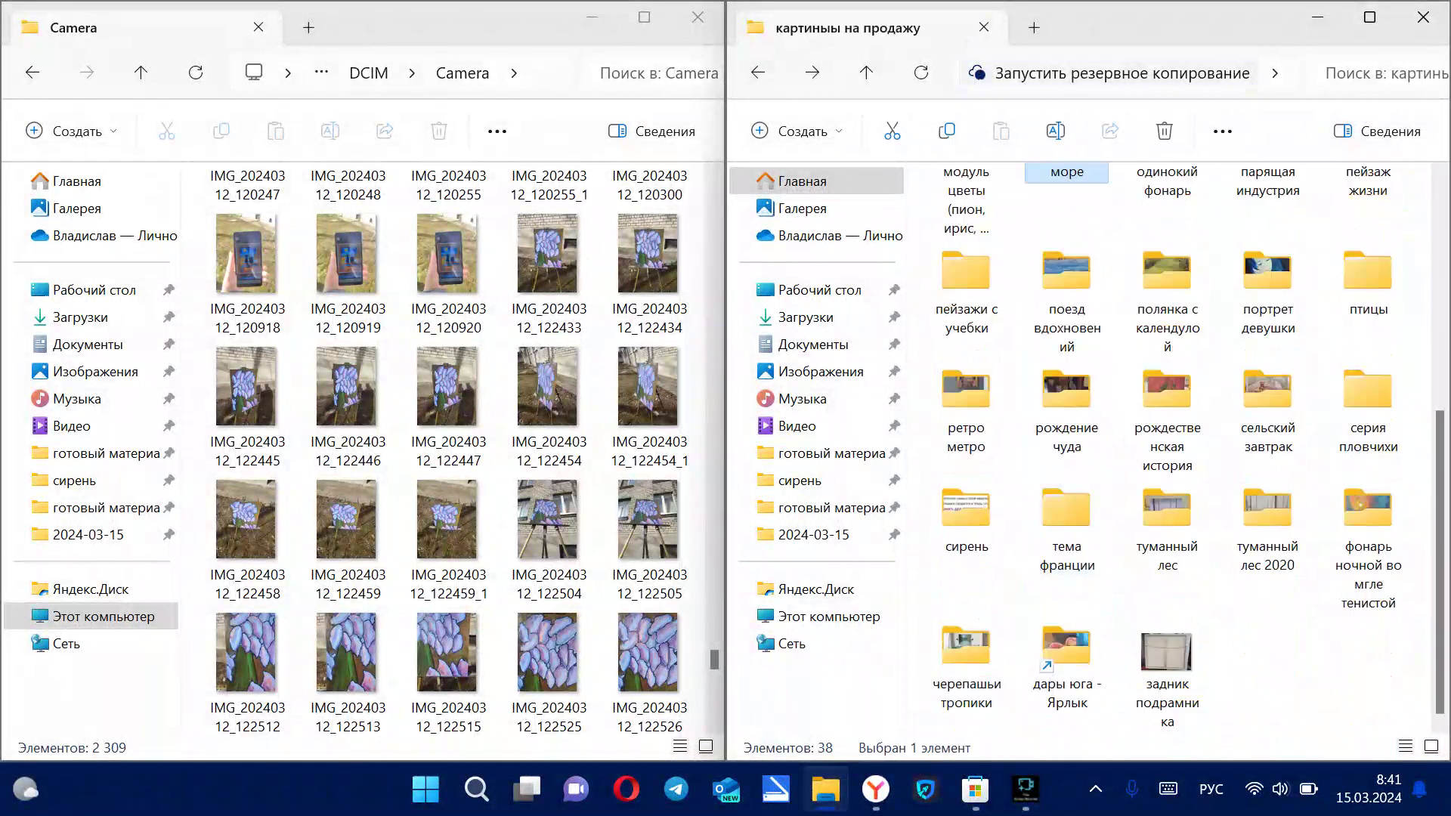
right_click(1243, 729)
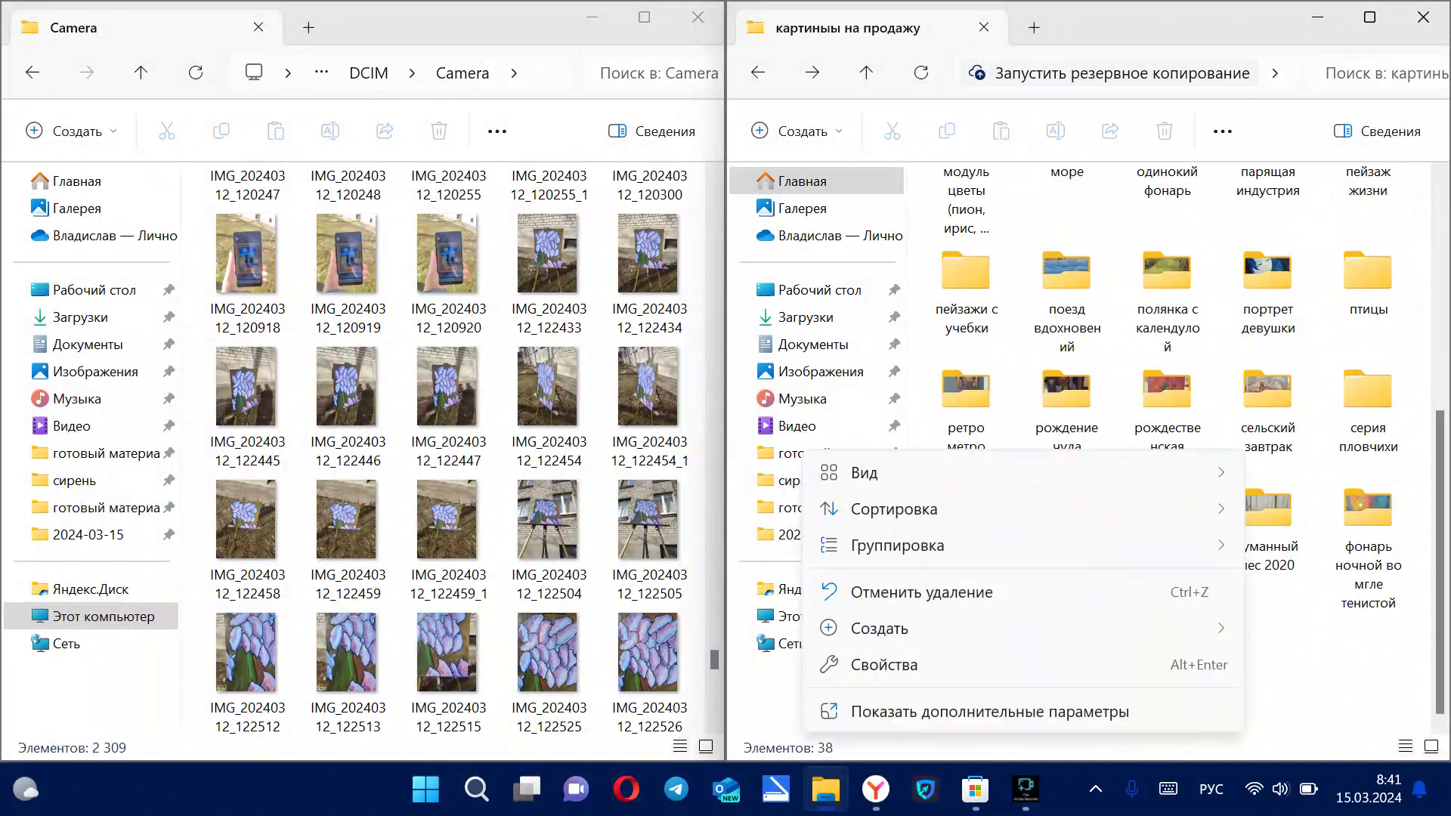
mouse_move(1023, 628)
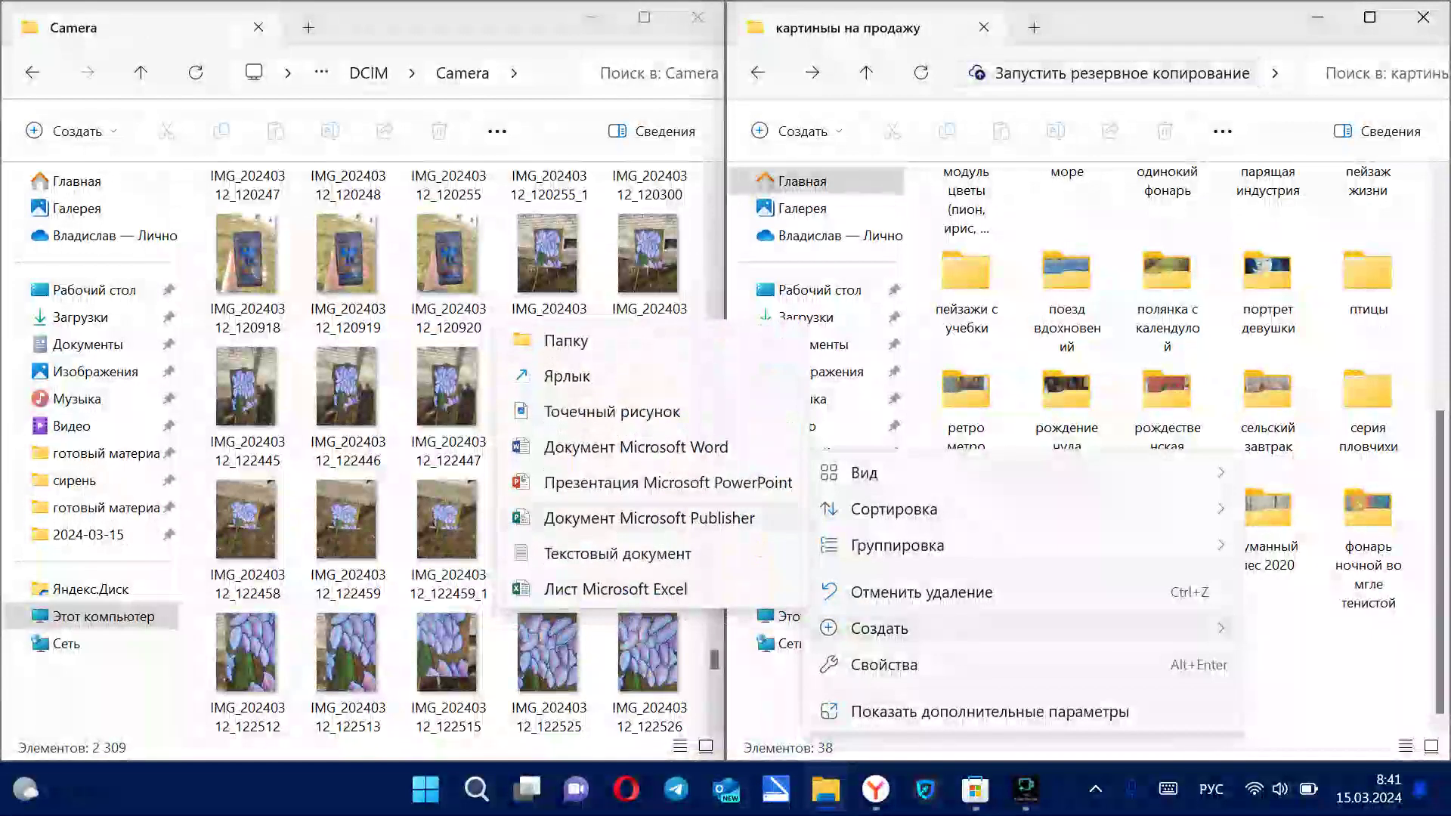
left_click(648, 344)
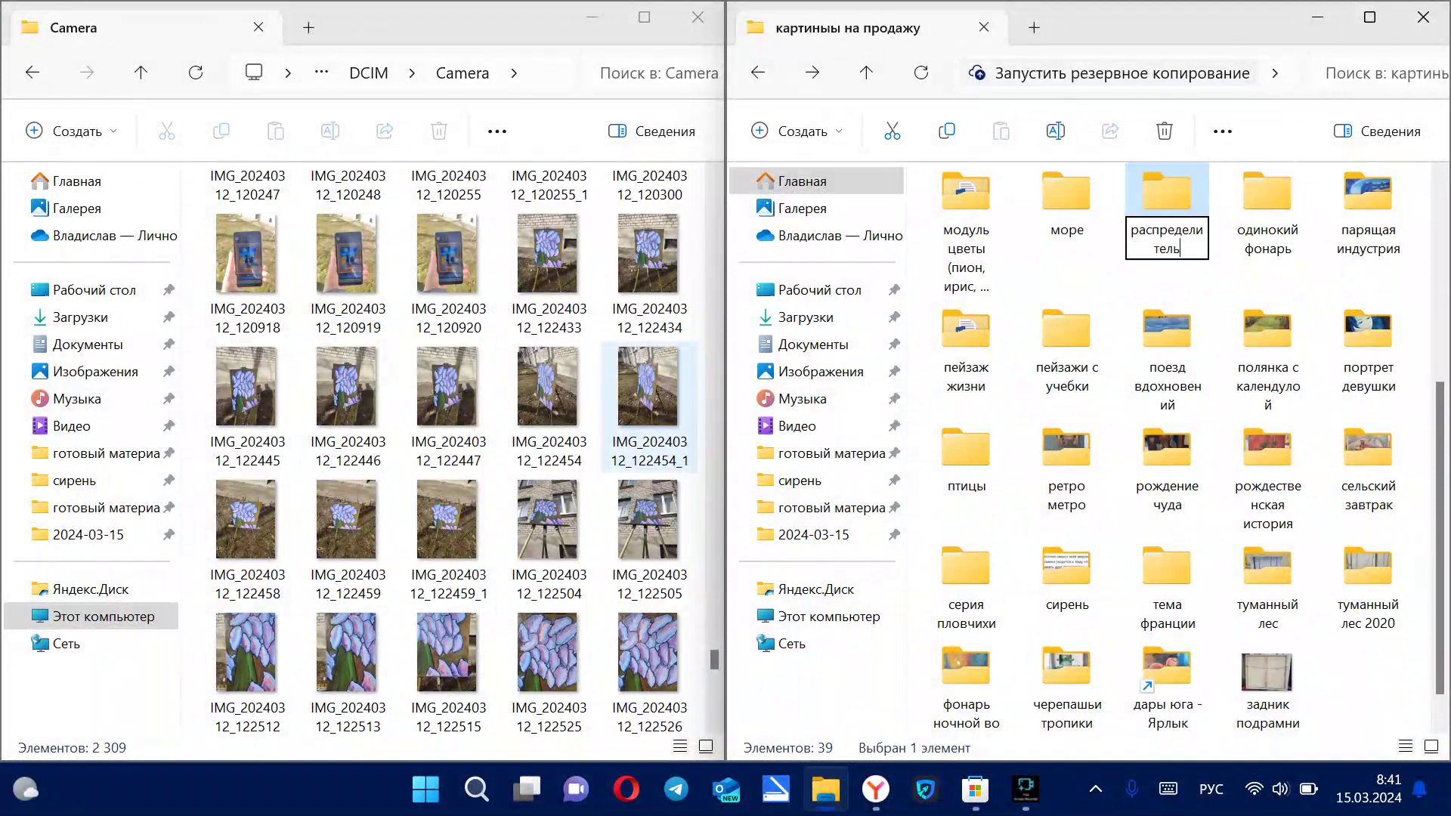
type("распределитель")
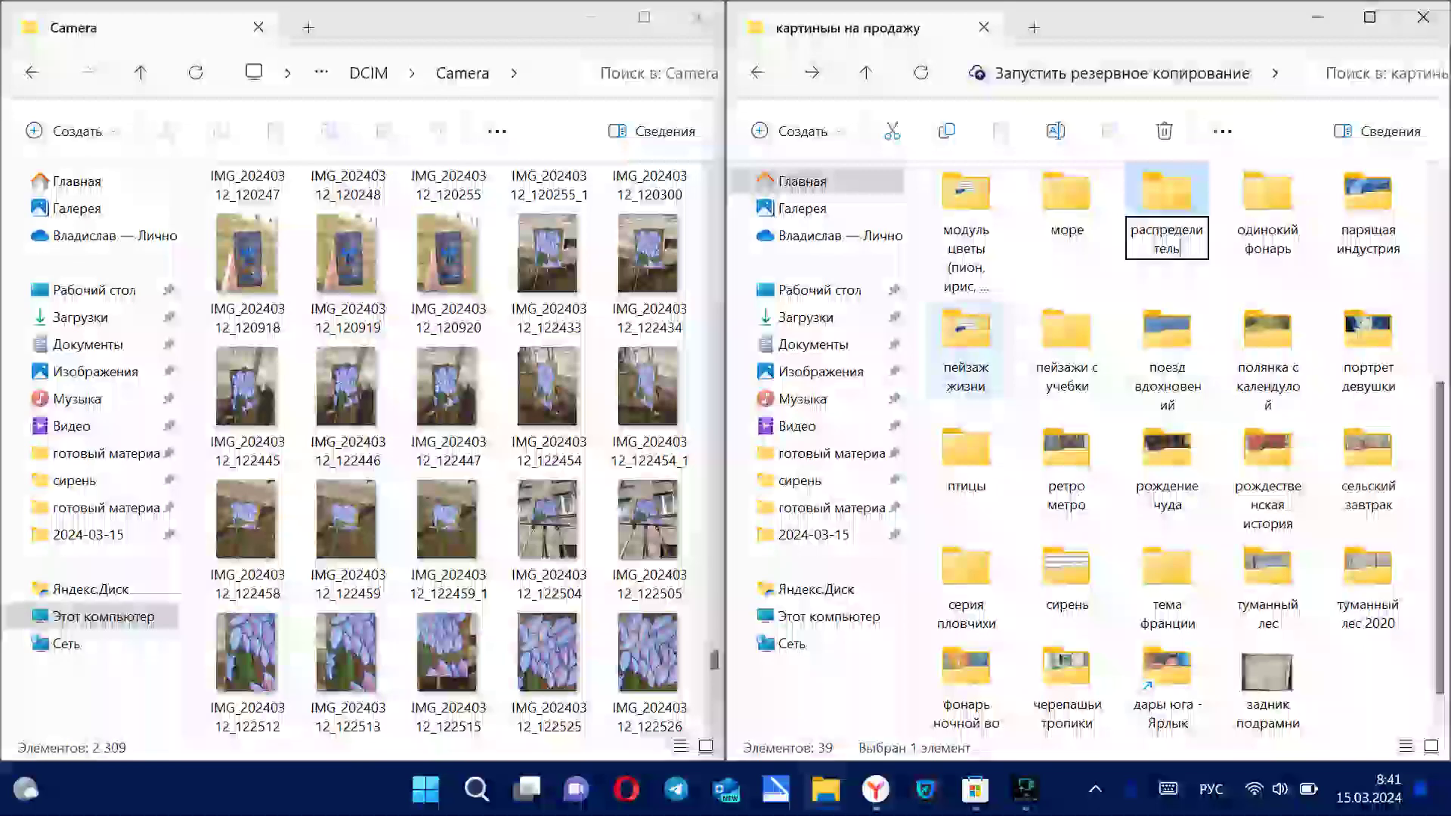
key("Return")
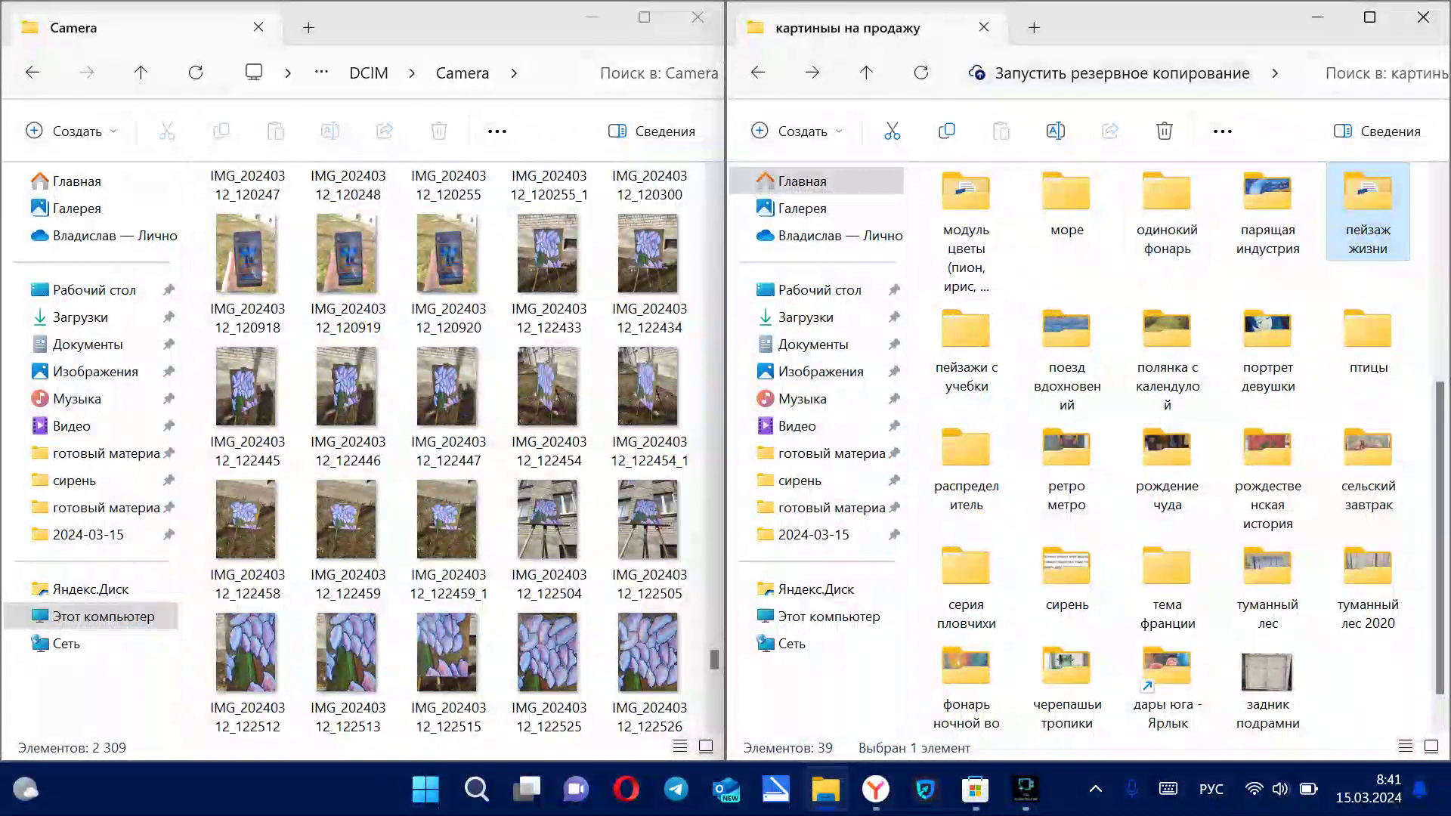
double_click(966, 461)
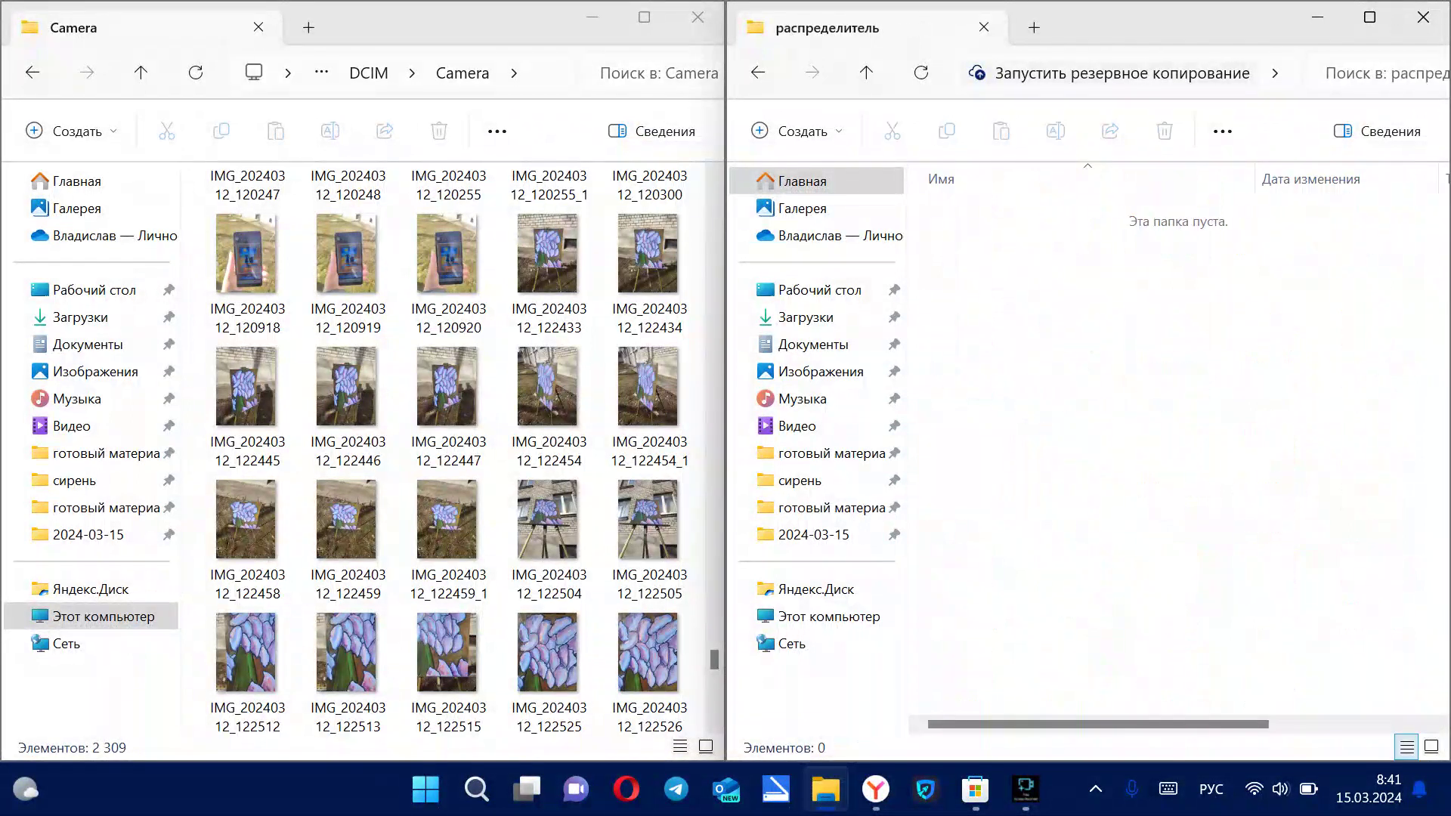
Move the photos IMG_20240312_114543 through IMG_20240312_122526 from the Camera folder into распределитель.
scroll(247, 340, "up", 2)
scroll(247, 340, "down", 4)
scroll(247, 340, "down", 2)
left_click(247, 340)
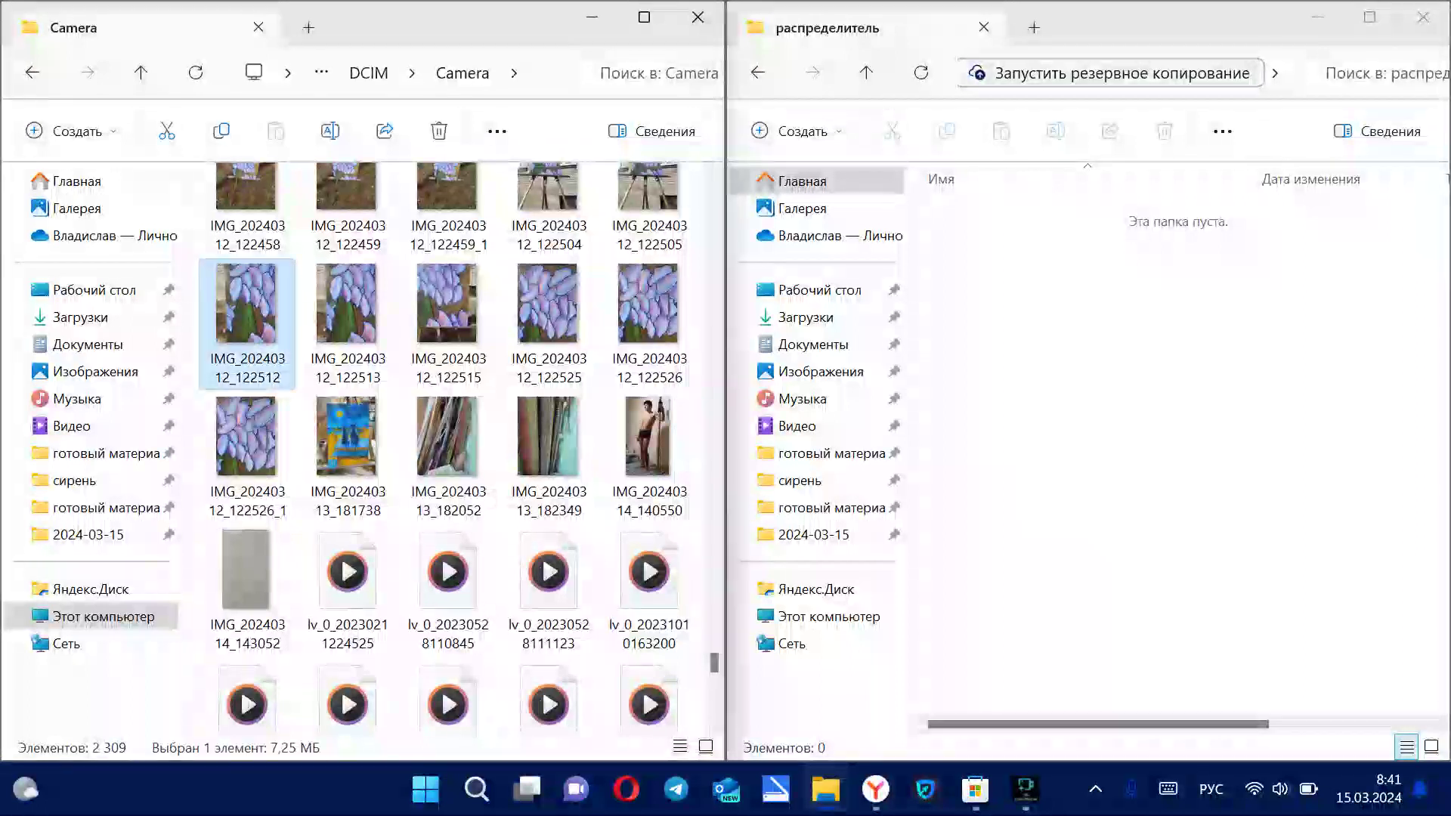
left_click_drag(191, 327, 650, 367)
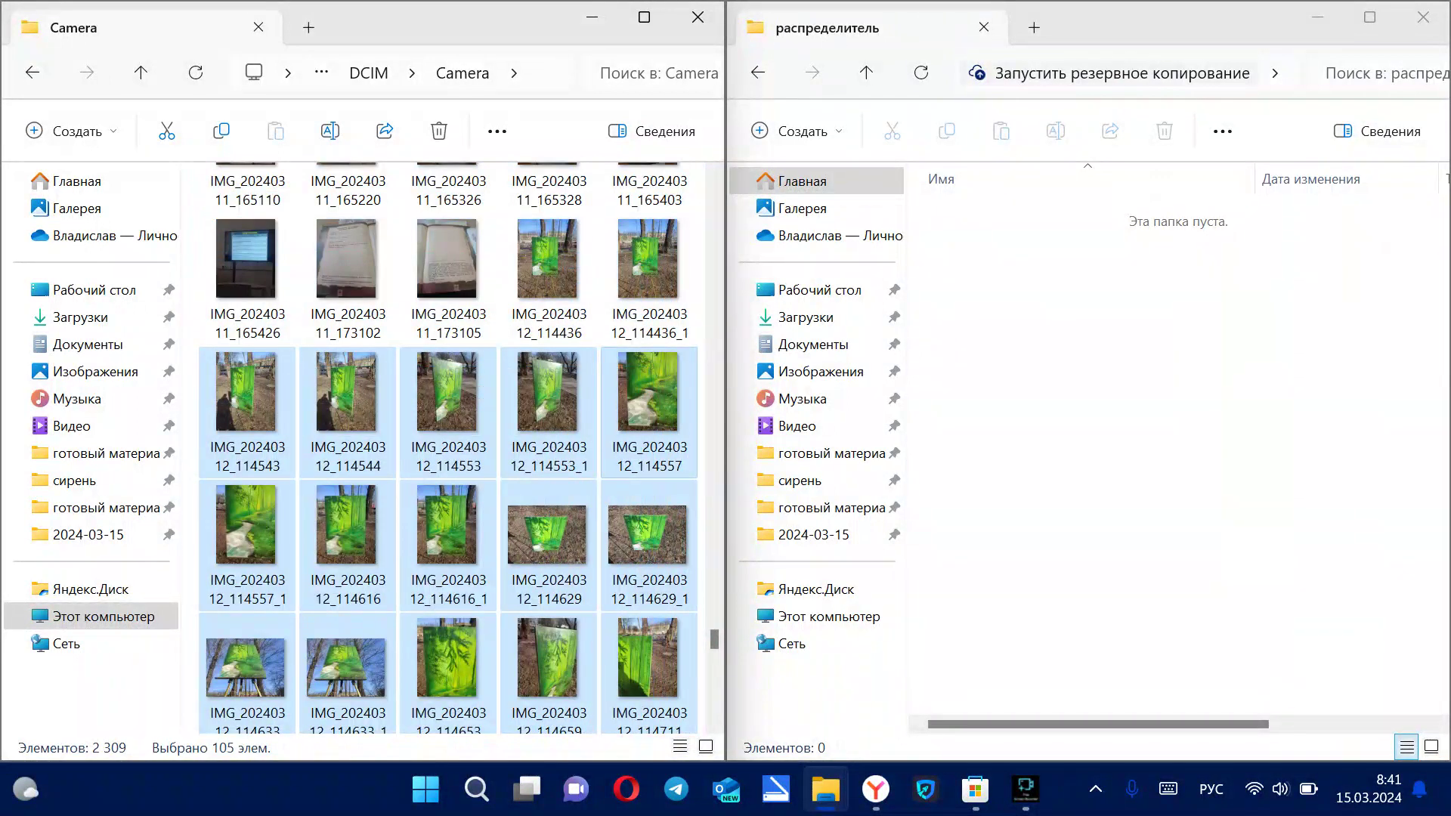
right_click(649, 368)
left_click(717, 582)
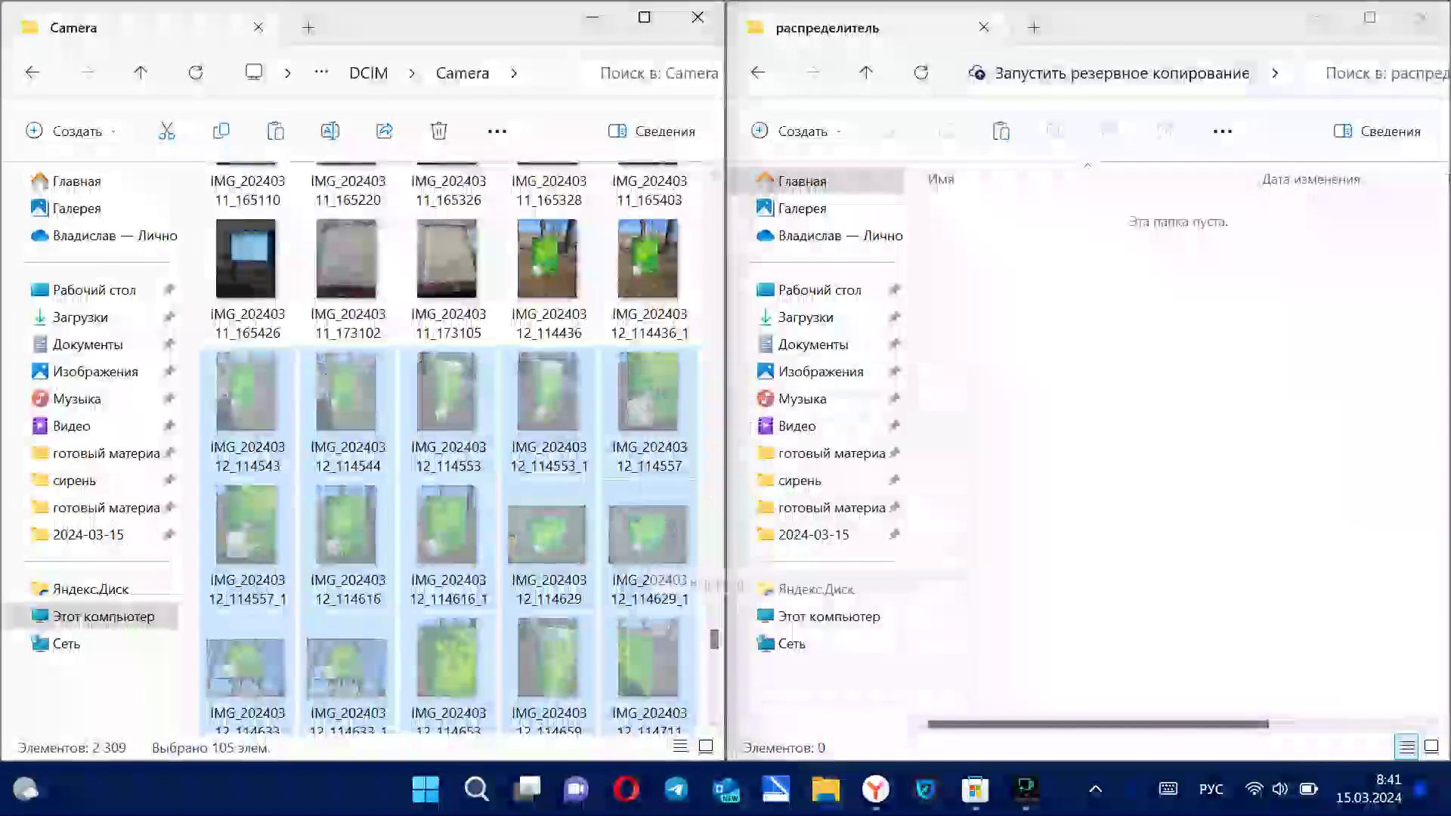
left_click(1088, 423)
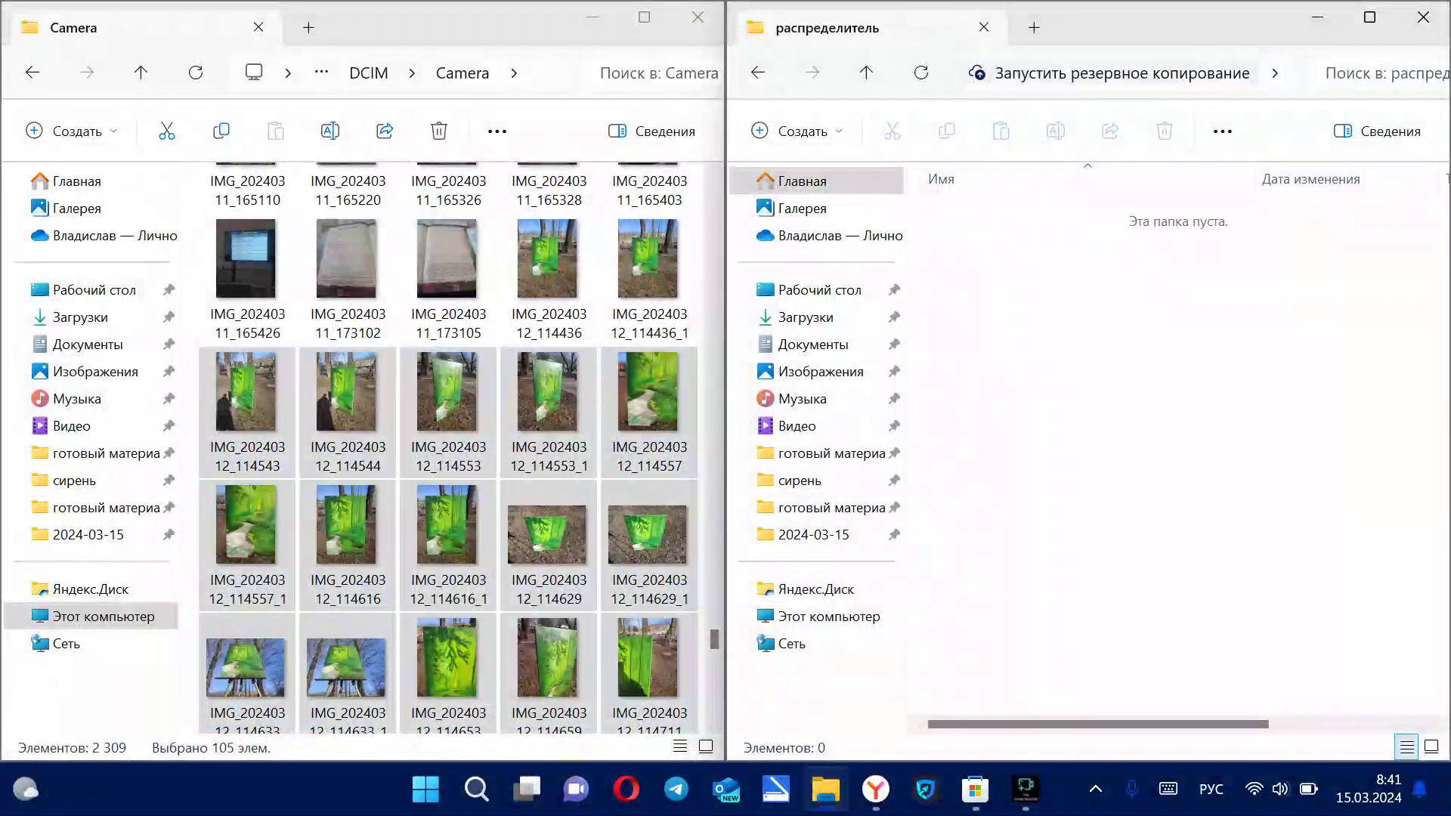
key("ctrl+v")
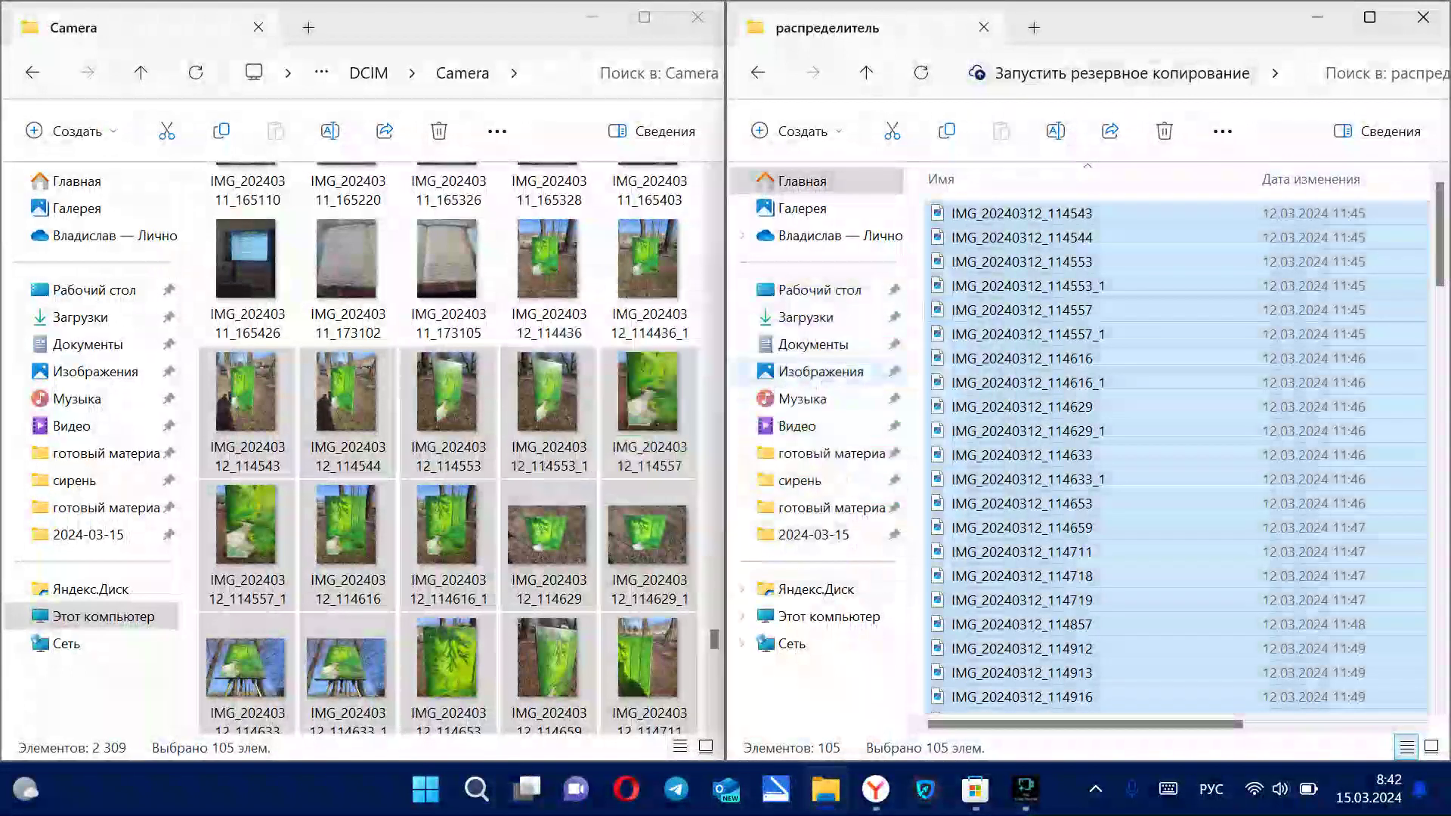
Move the remaining painting photos IMG_20240312_114436, IMG_20240312_114436_1 and IMG_20240312_122526_1 from Camera into распределитель.
scroll(1099, 446, "up", 3)
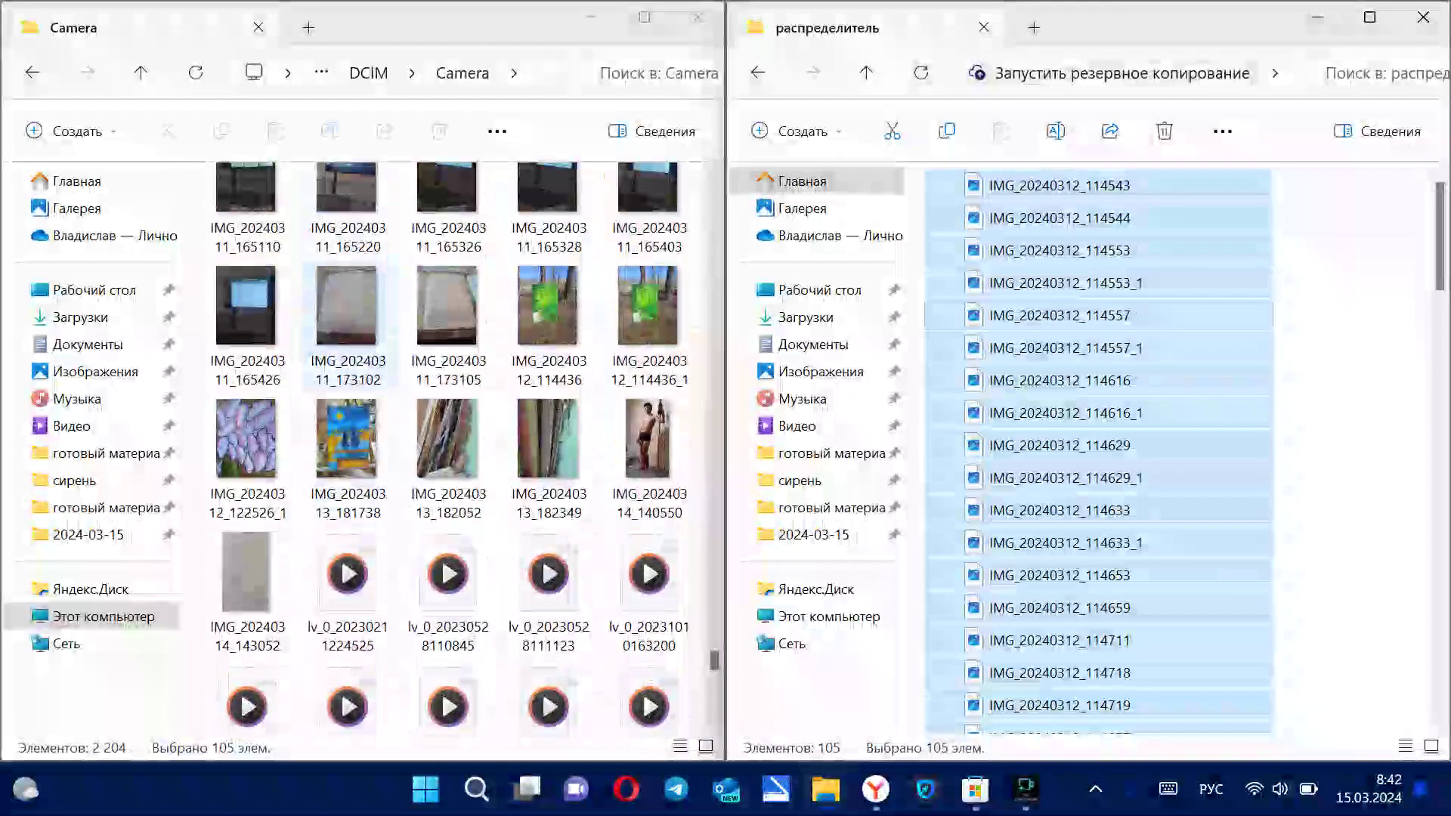
scroll(419, 325, "up", 2)
scroll(419, 325, "down", 5)
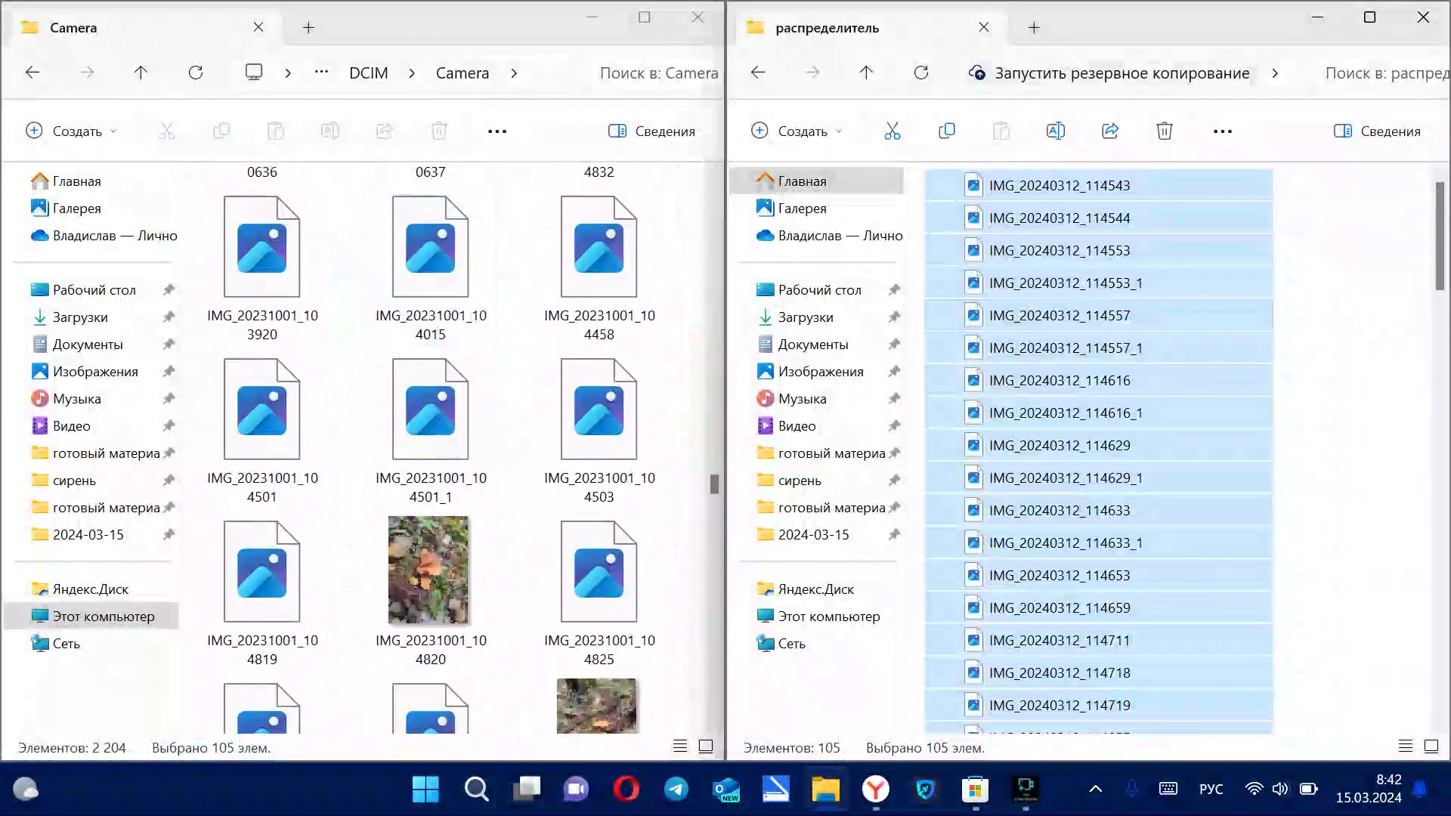
left_click_drag(713, 483, 713, 636)
scroll(463, 453, "down", 10)
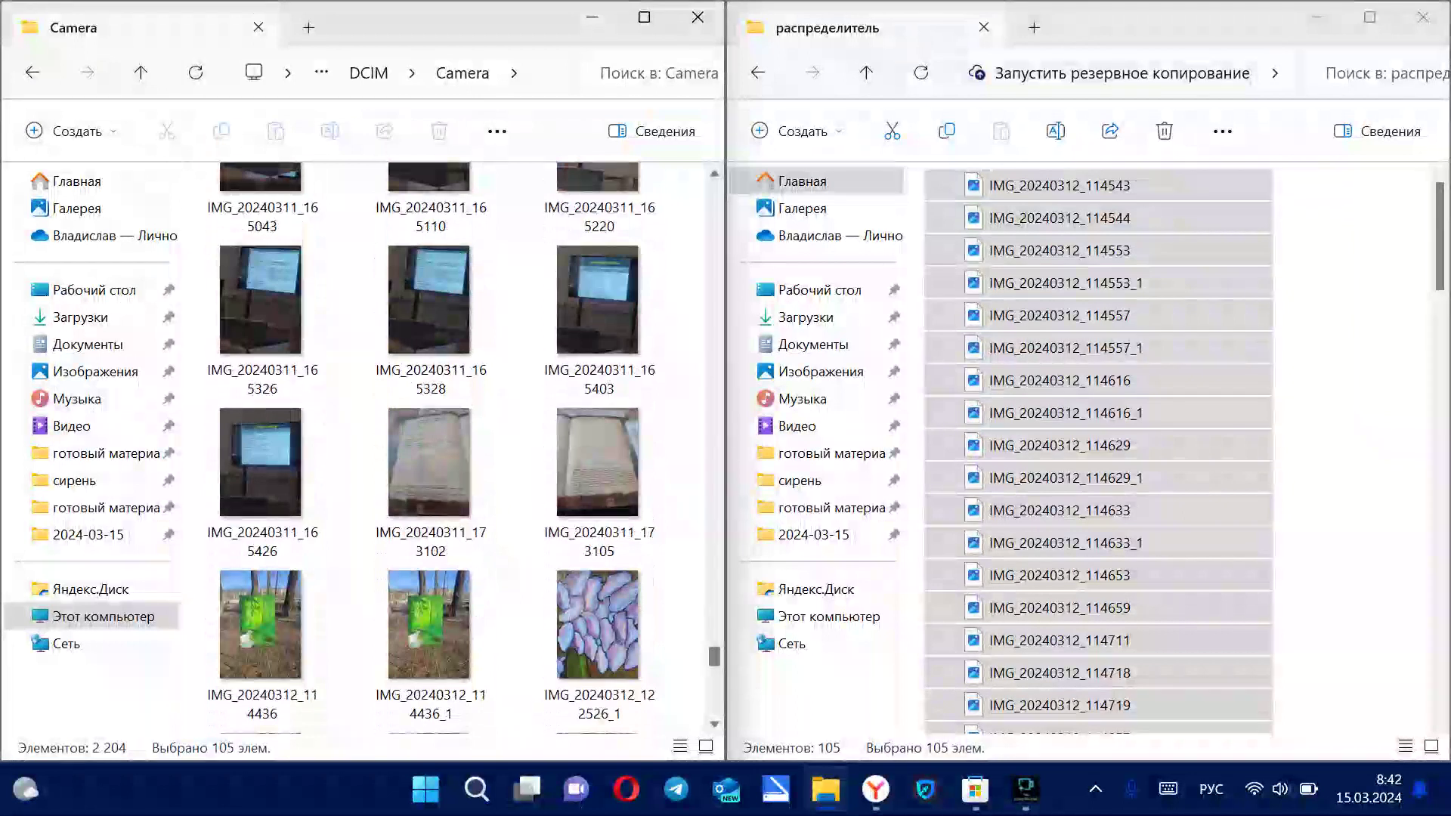
scroll(463, 454, "down", 2)
left_click_drag(190, 410, 664, 469)
right_click(558, 472)
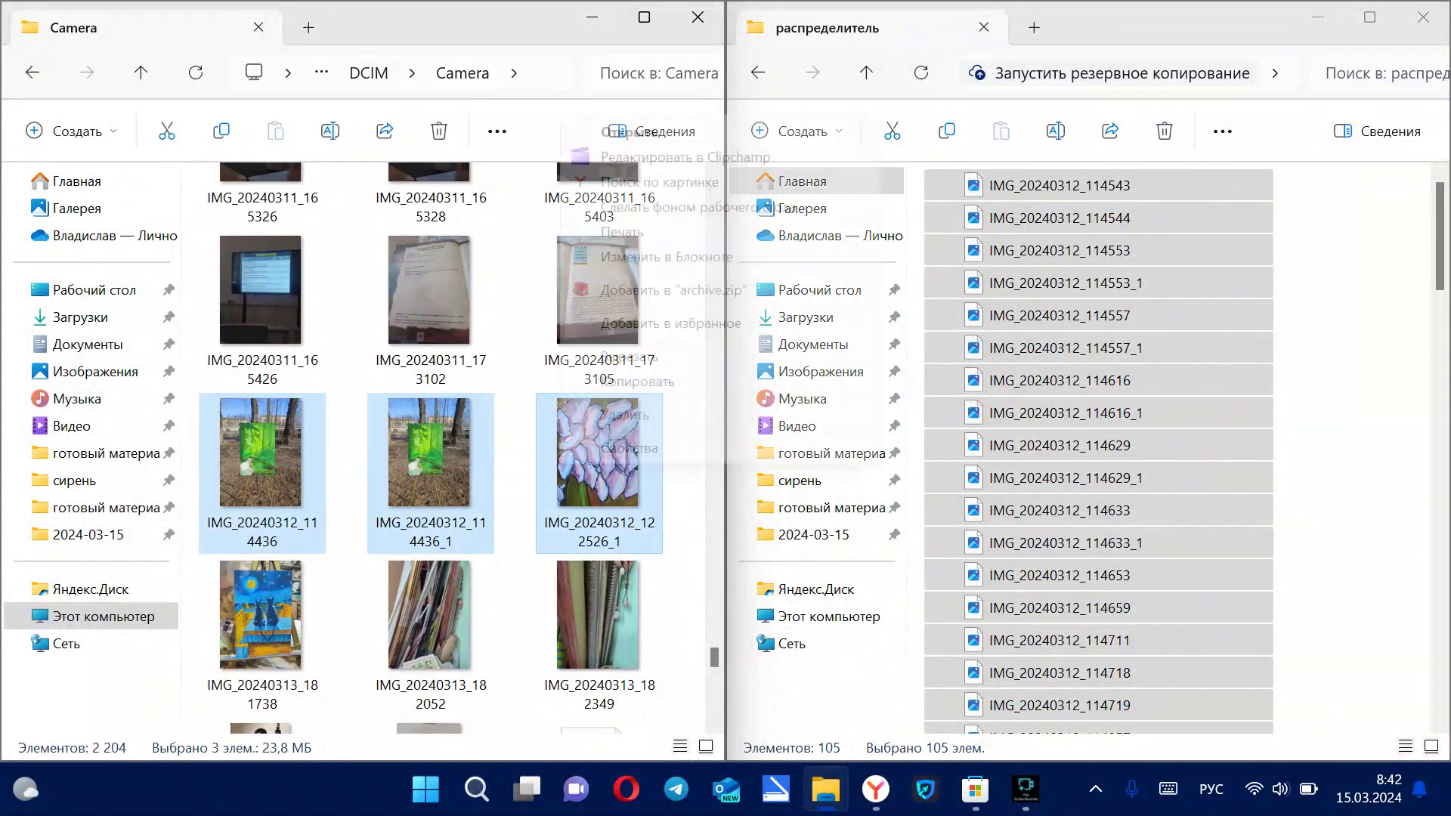
left_click(605, 356)
left_click(1330, 423)
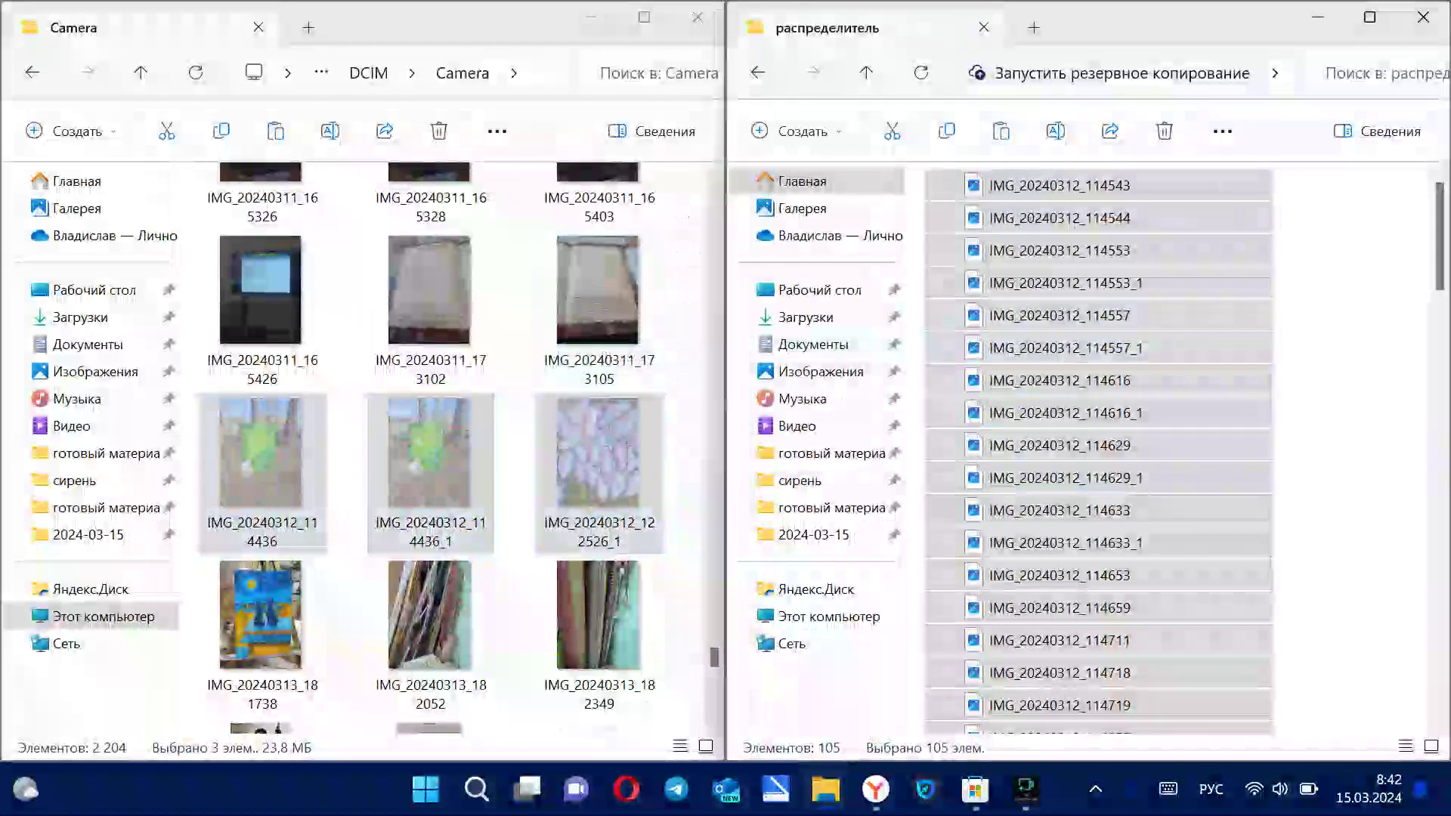
key("ctrl+v")
key("ctrl+v")
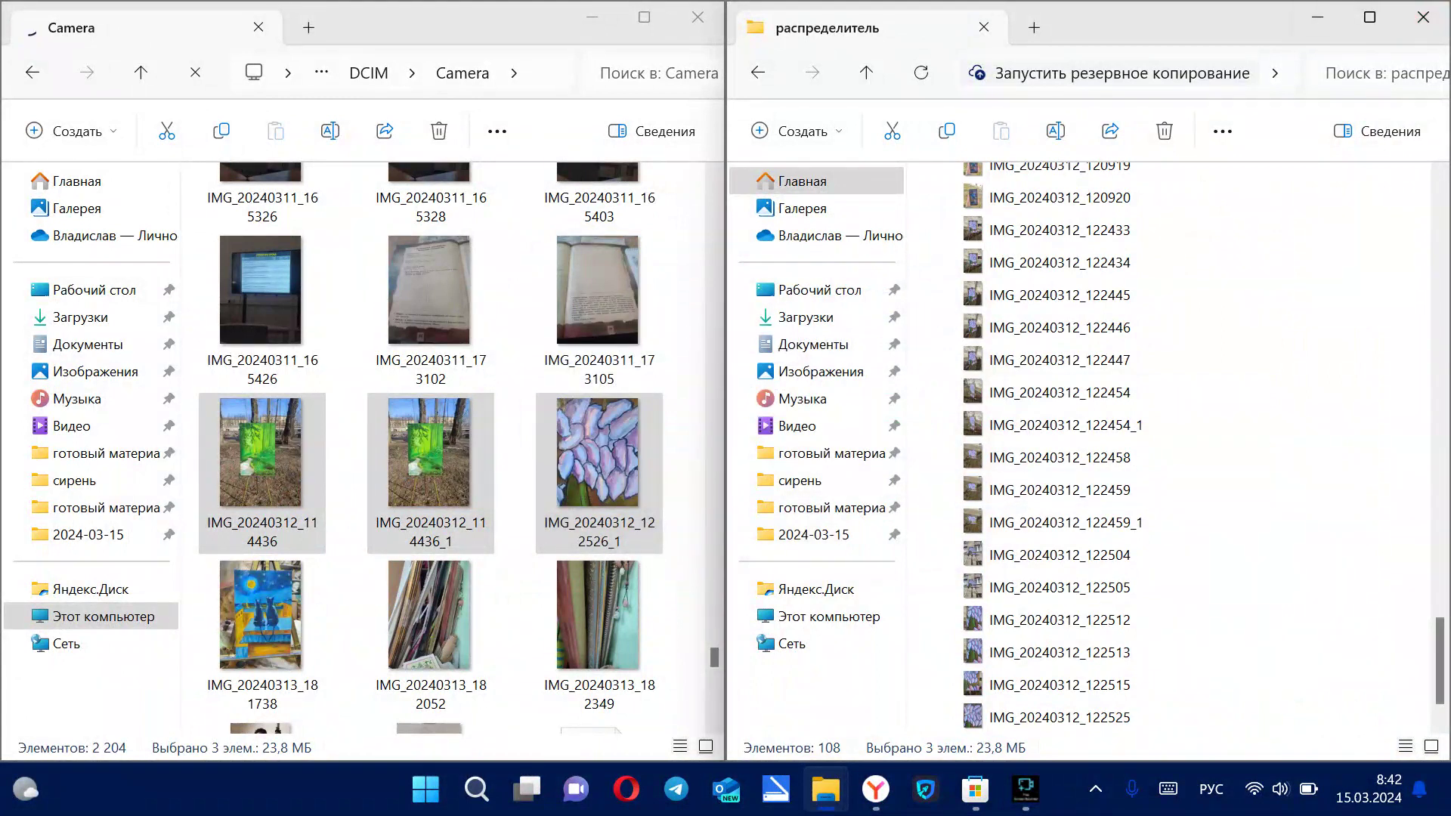
Close the Camera window and maximize the распределитель window to view its files from the beginning.
left_click(697, 16)
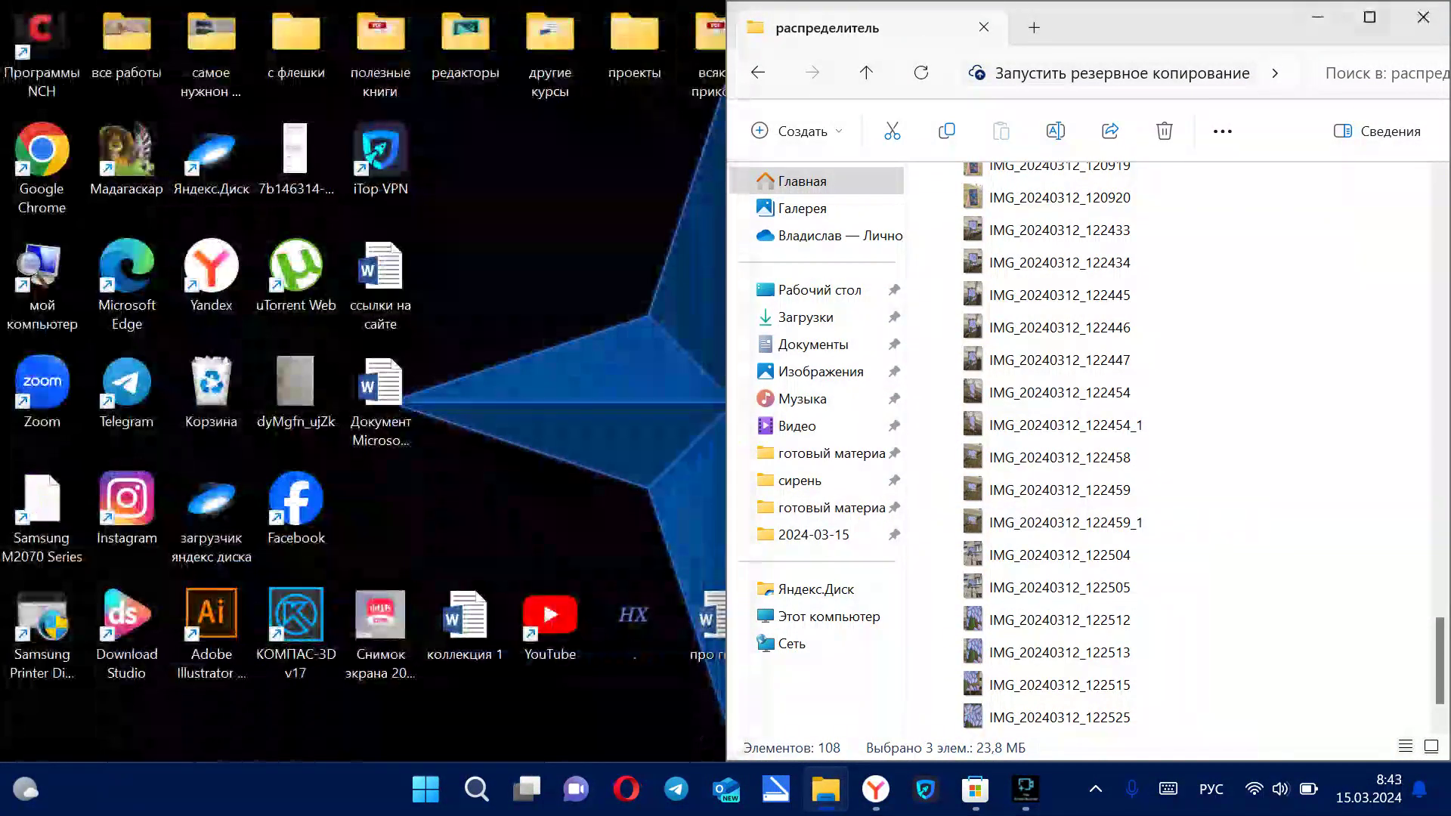
left_click(1369, 17)
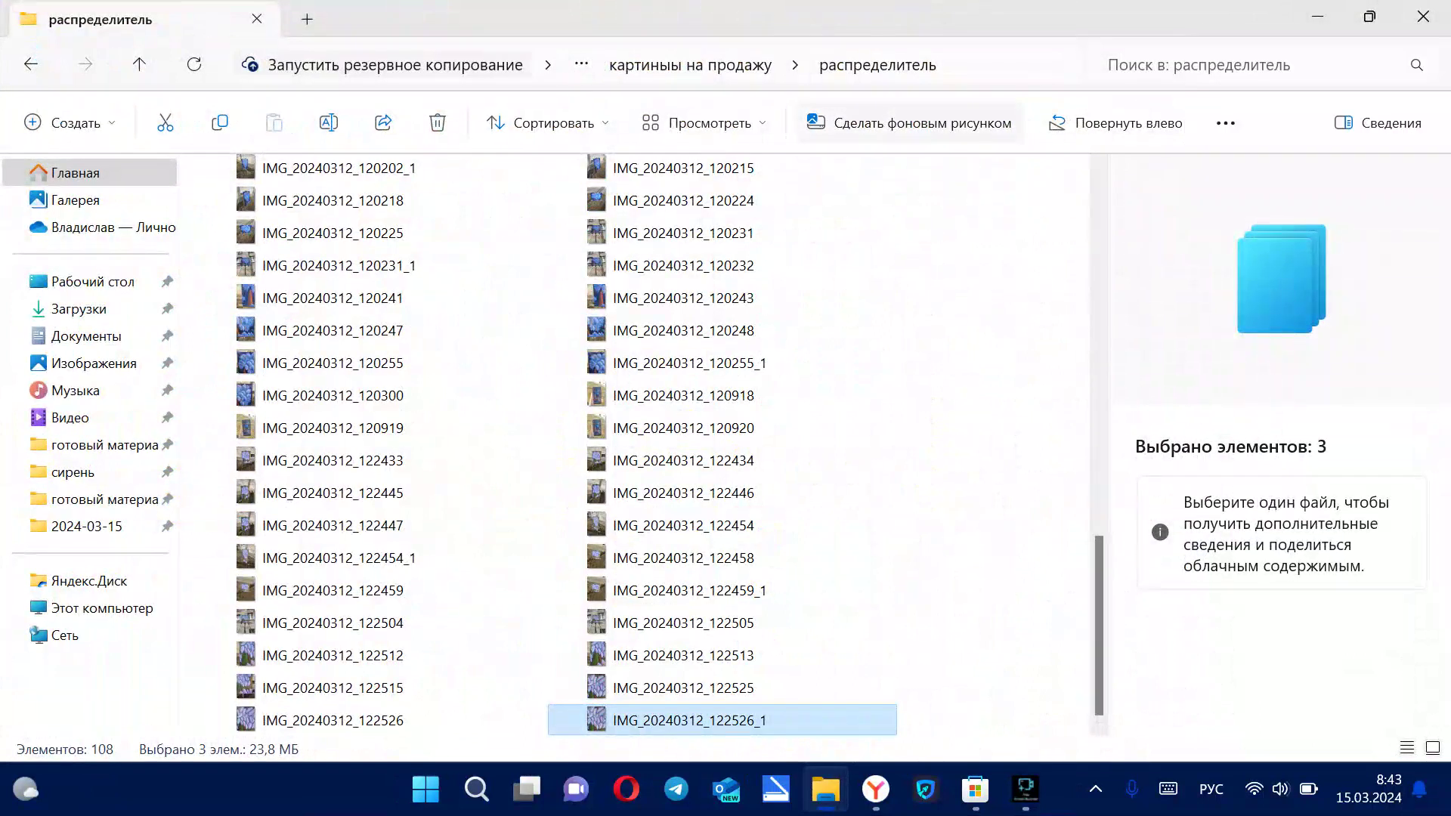
scroll(680, 363, "up", 12)
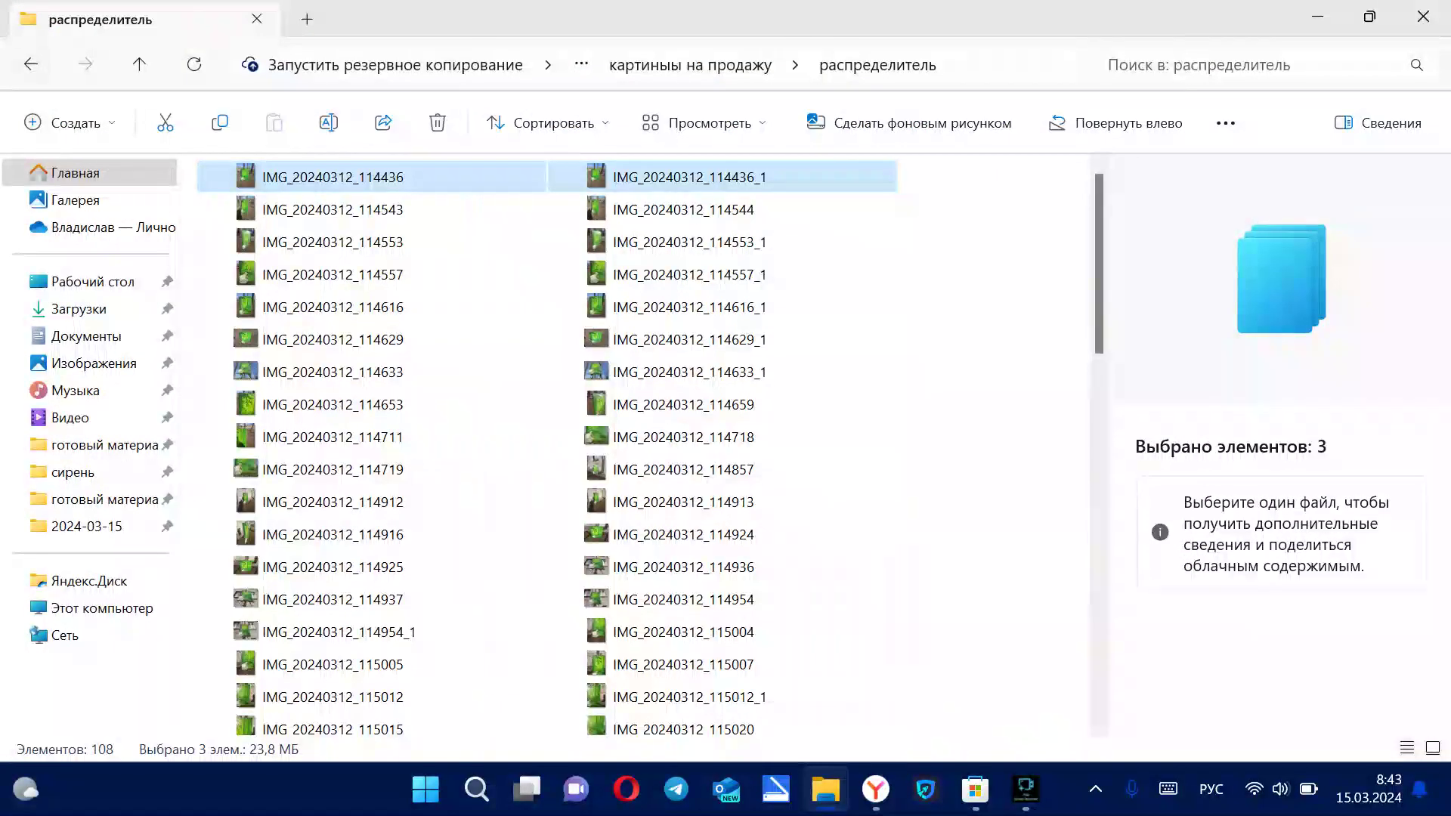
Return to картиныы на продажу and move the лесной ручеек (зеленая) folder into the распределитель folder.
key("alt+Left")
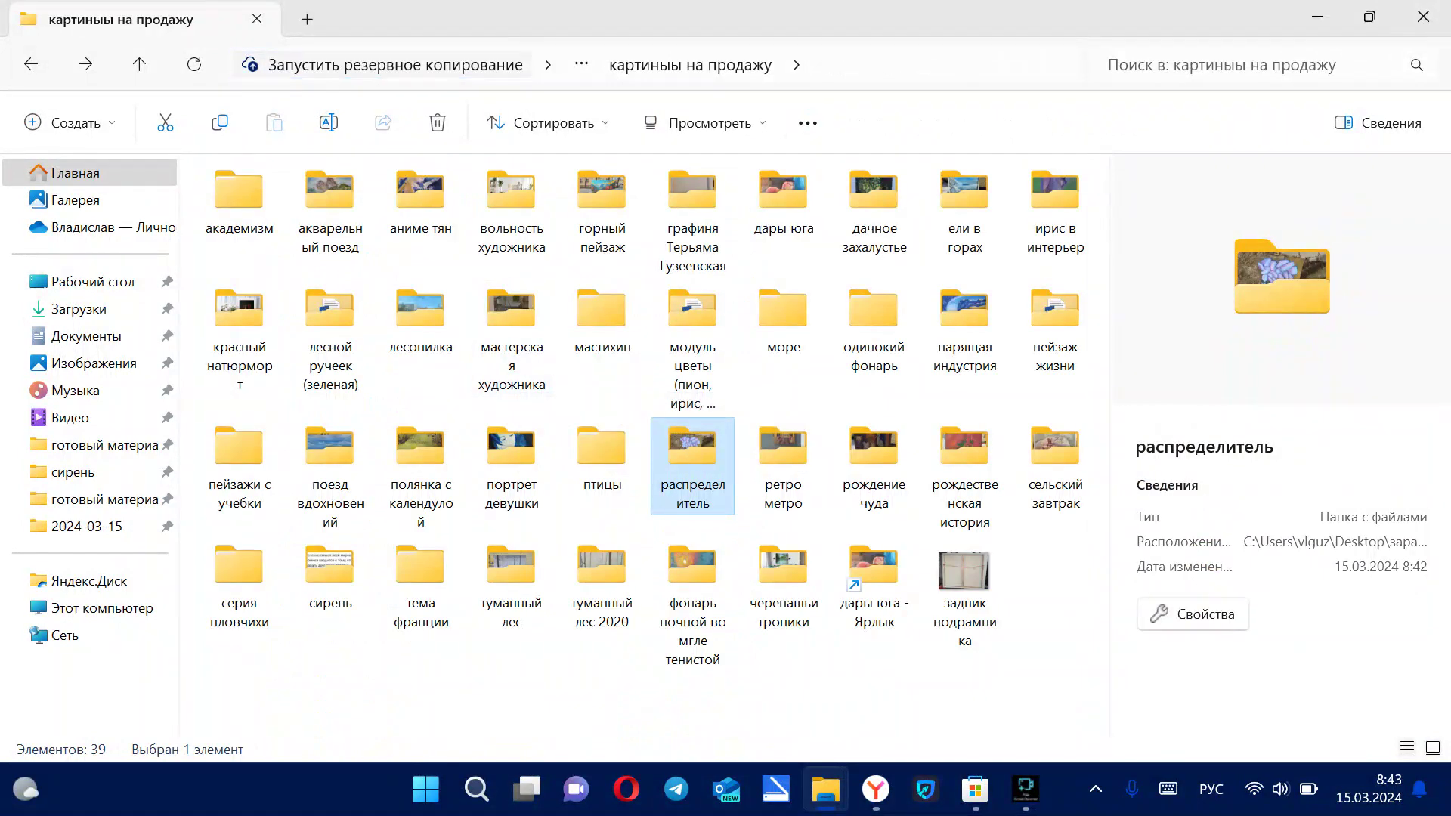
left_click_drag(330, 318, 714, 495)
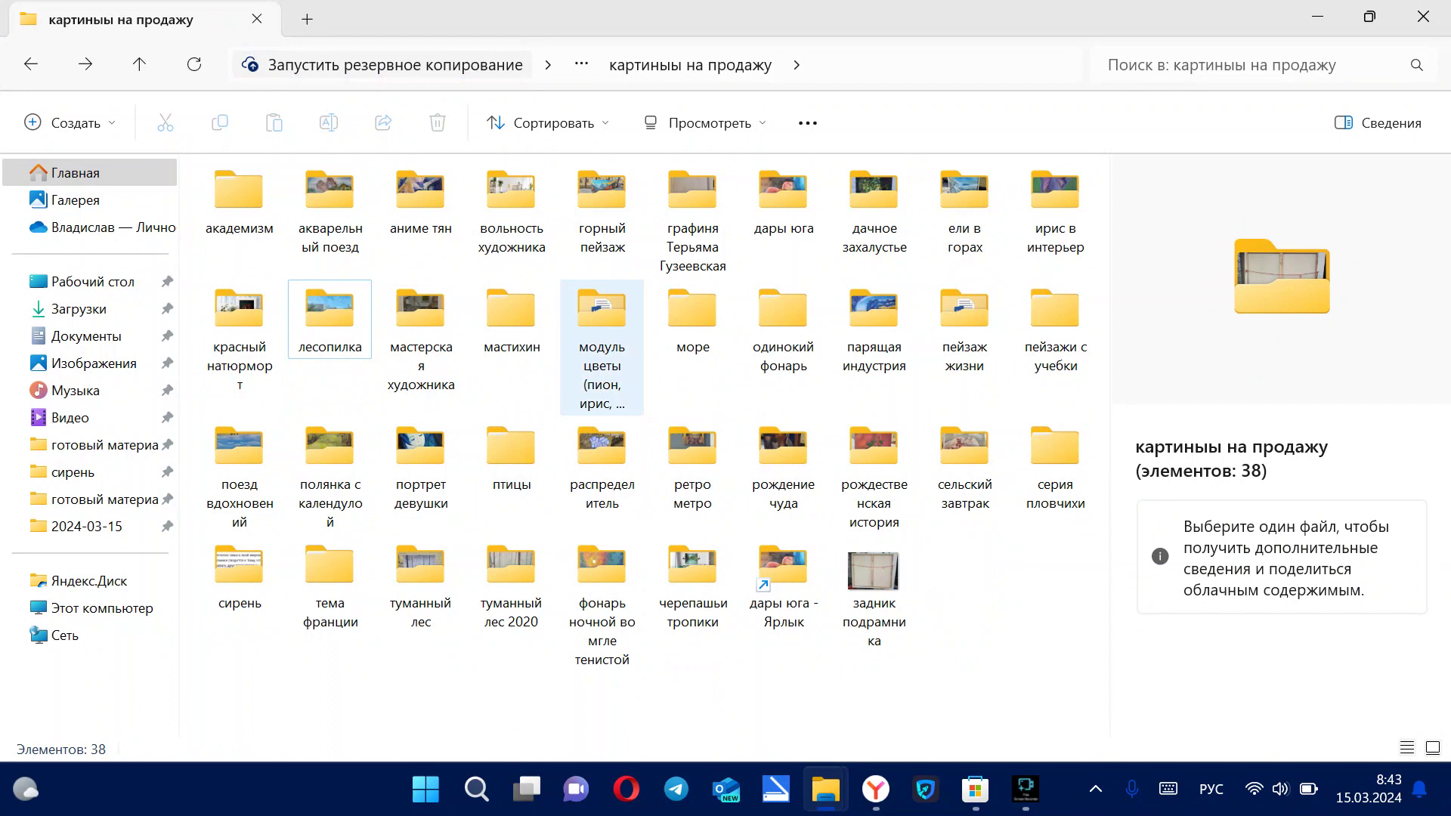
left_click(602, 458)
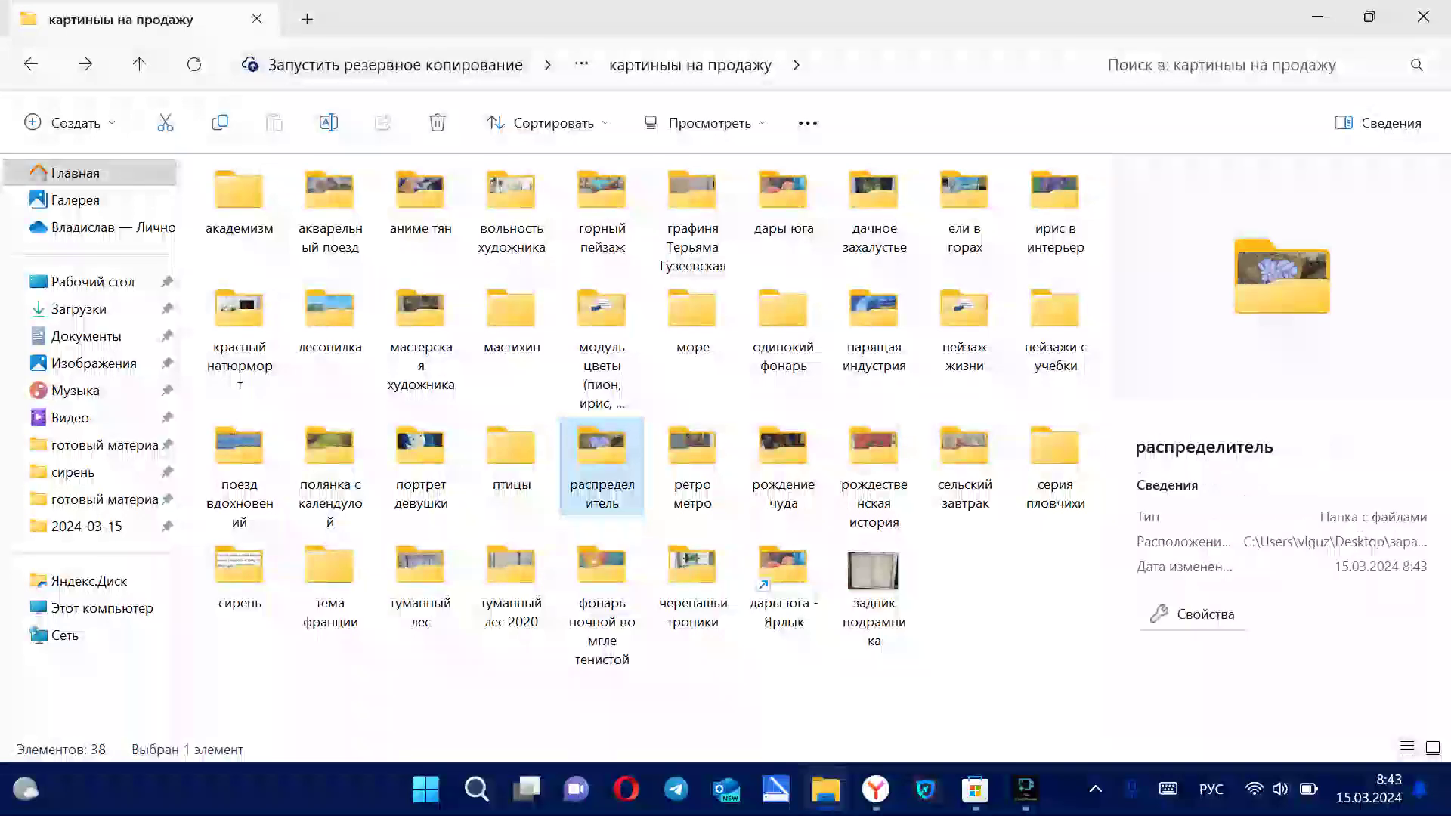
Open the распределитель folder and create a folder named сирень с черной обводкой in it.
double_click(602, 457)
scroll(529, 397, "down", 10)
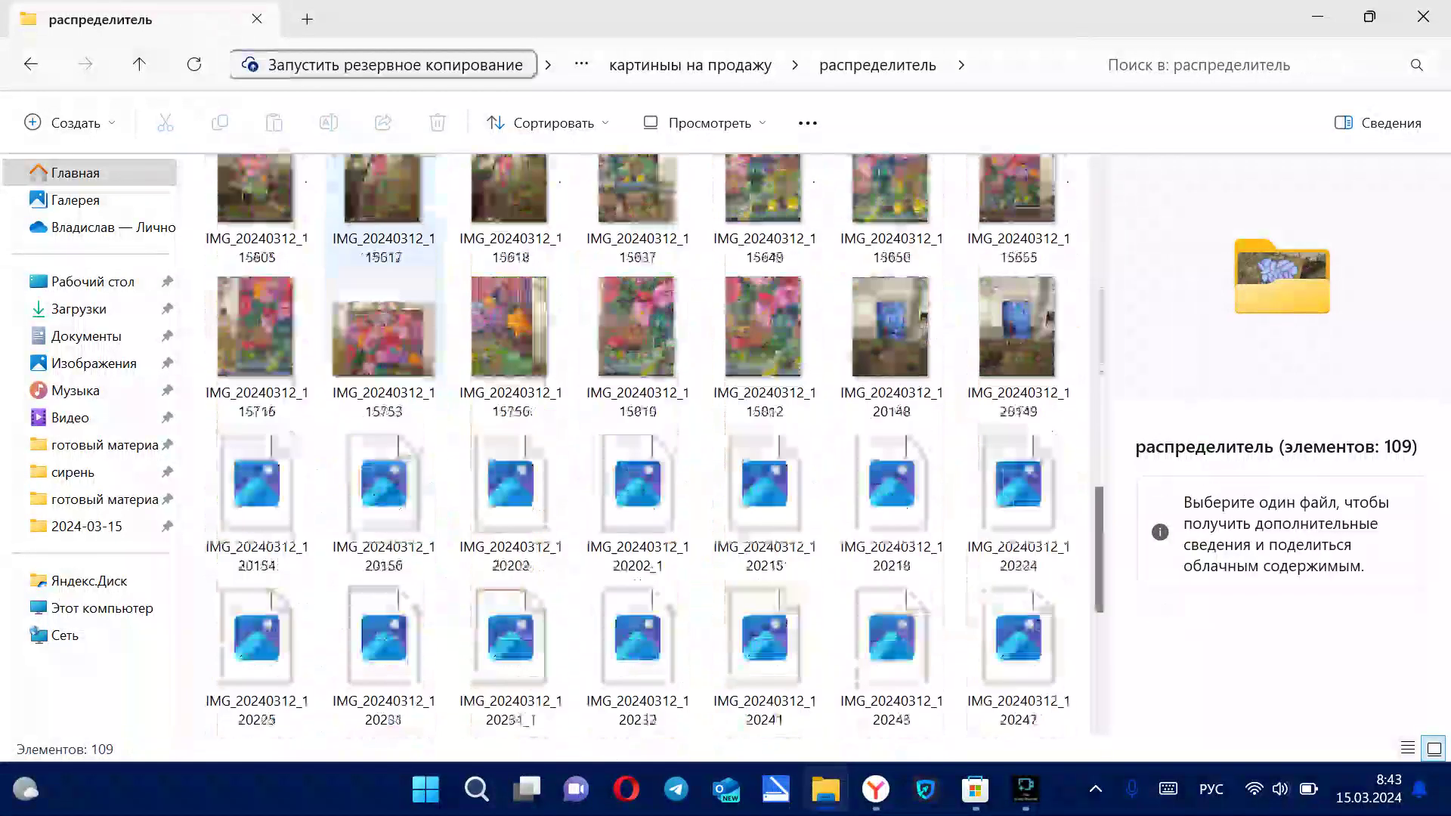
scroll(529, 408, "down", 2)
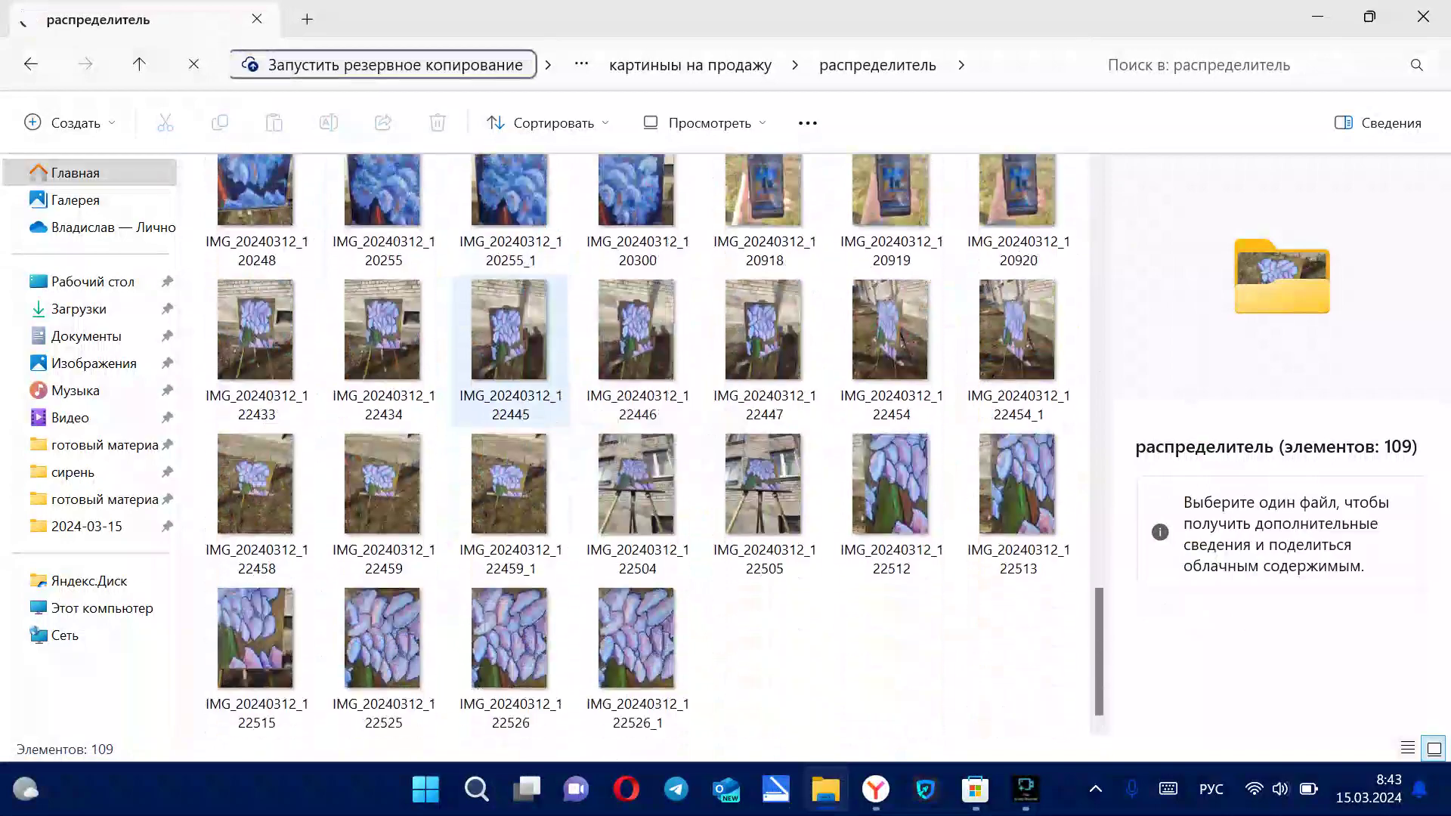
scroll(529, 408, "up", 5)
scroll(528, 408, "up", 10)
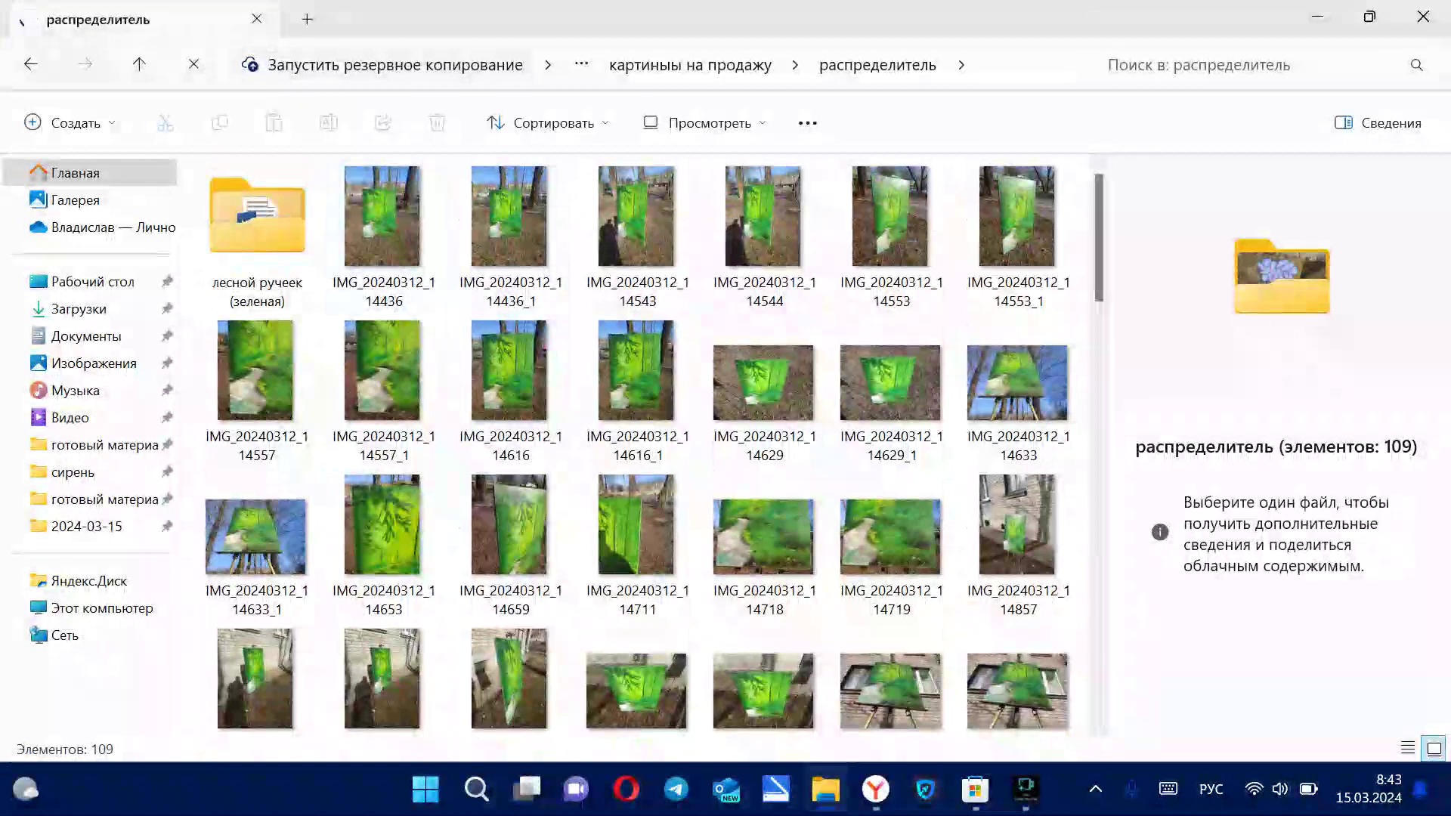
right_click(325, 184)
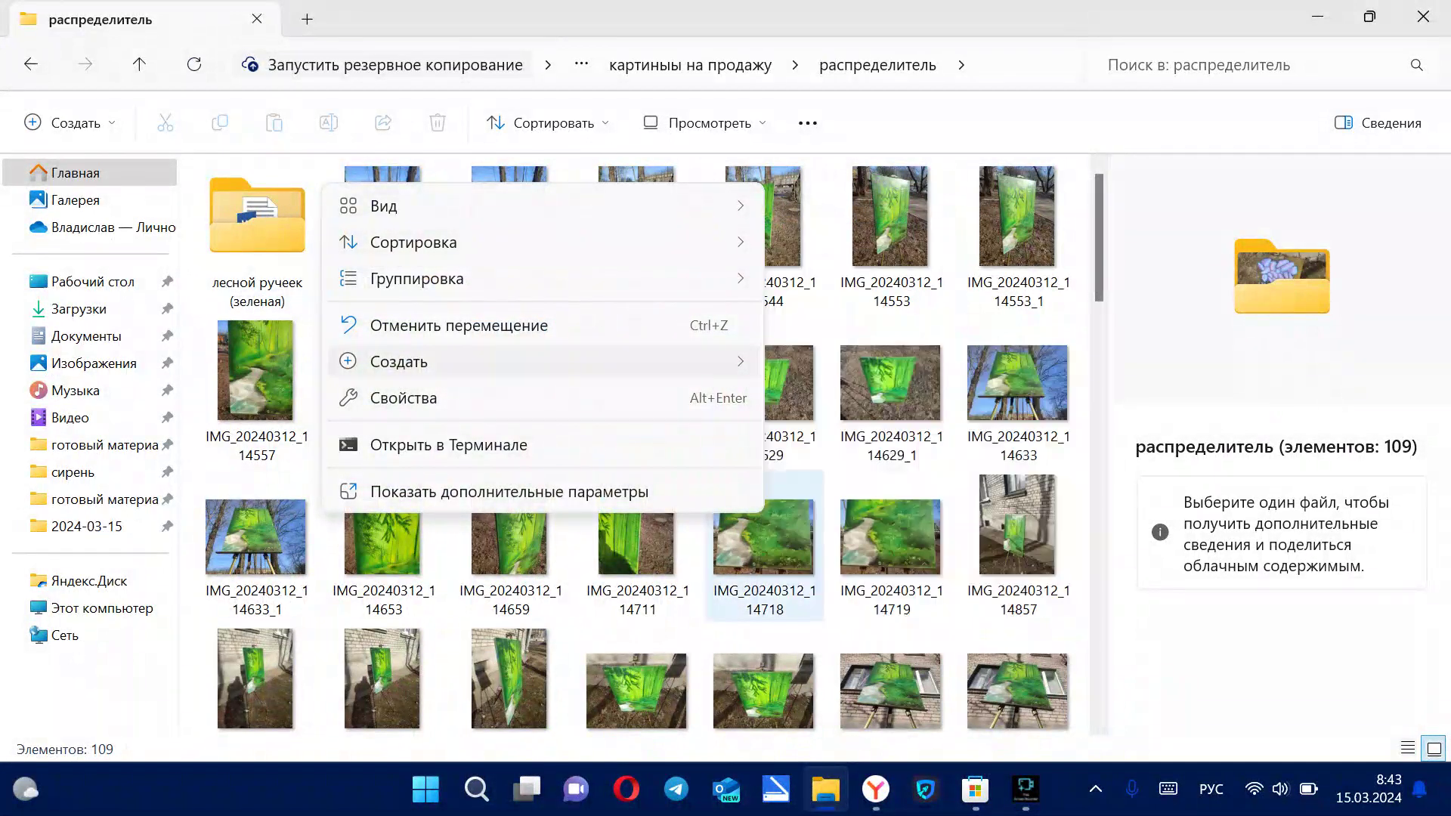
mouse_move(541, 361)
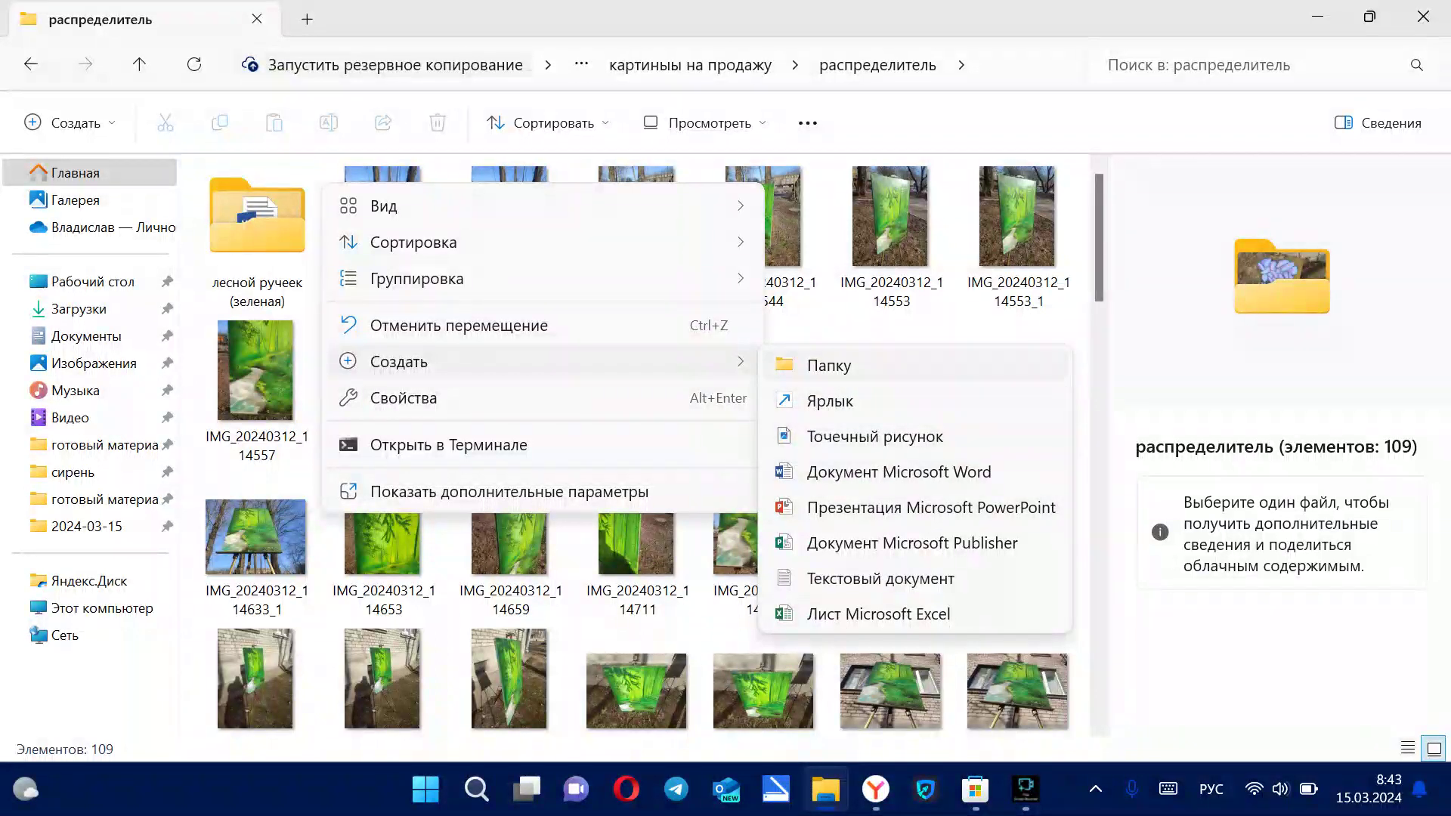
left_click(829, 365)
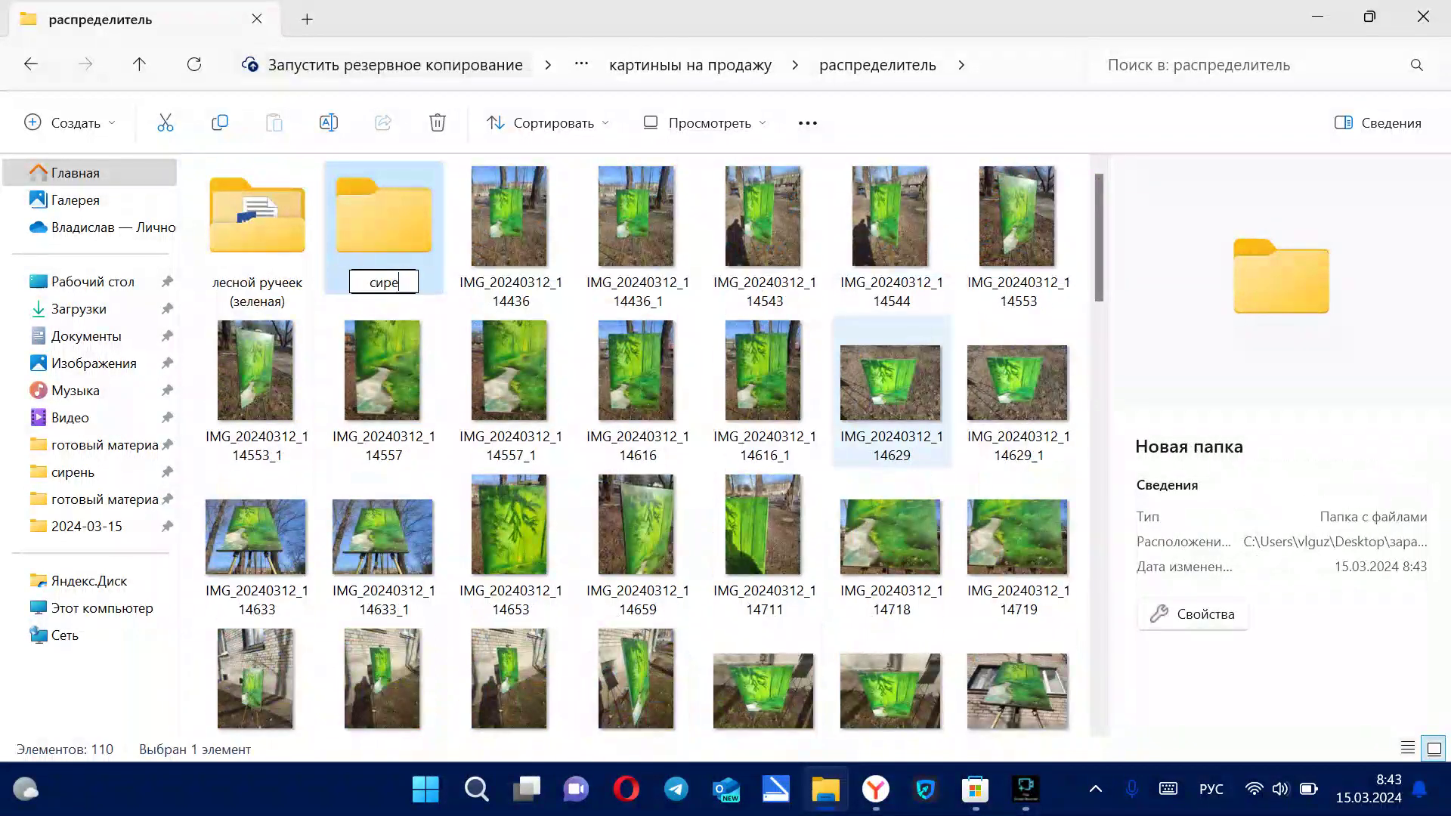
type("сирень с черной обводкой")
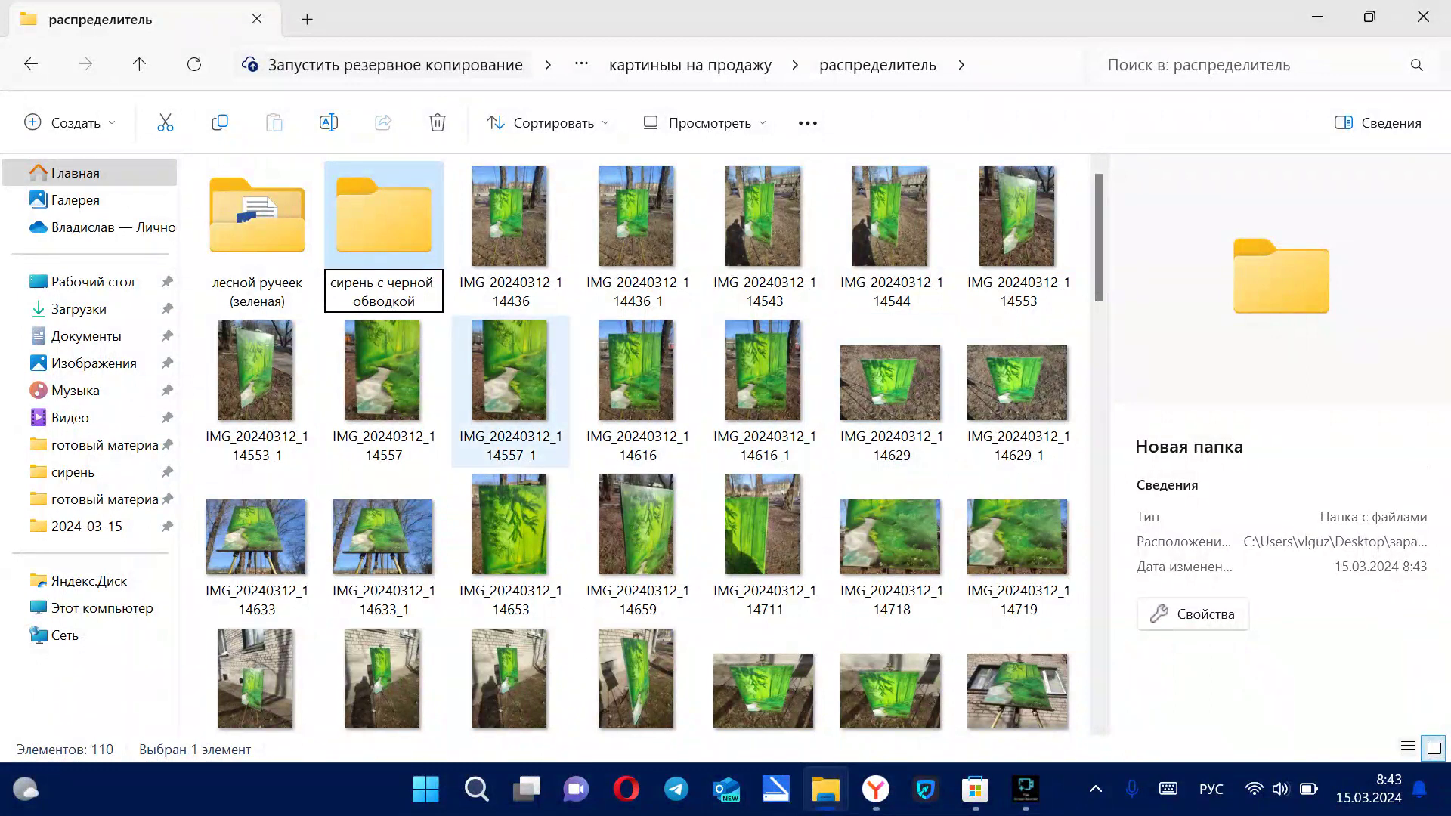
left_click(510, 378)
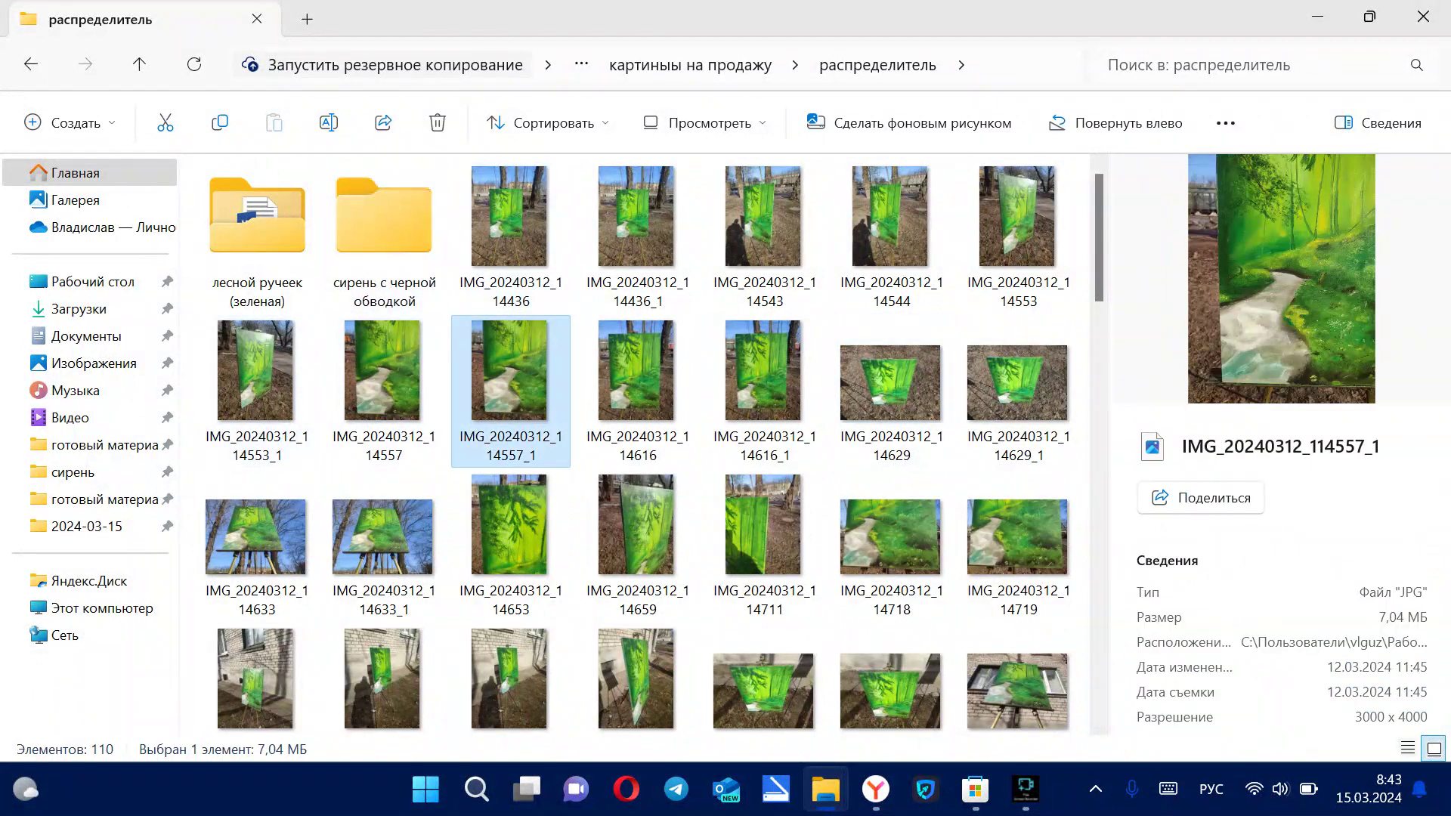
Move all green forest painting photos, starting from IMG_20240312_114436, into the лесной ручеек (зеленая) folder.
left_click_drag(195, 345, 1004, 720)
left_click_drag(1011, 741, 1022, 518)
scroll(636, 444, "up", 3)
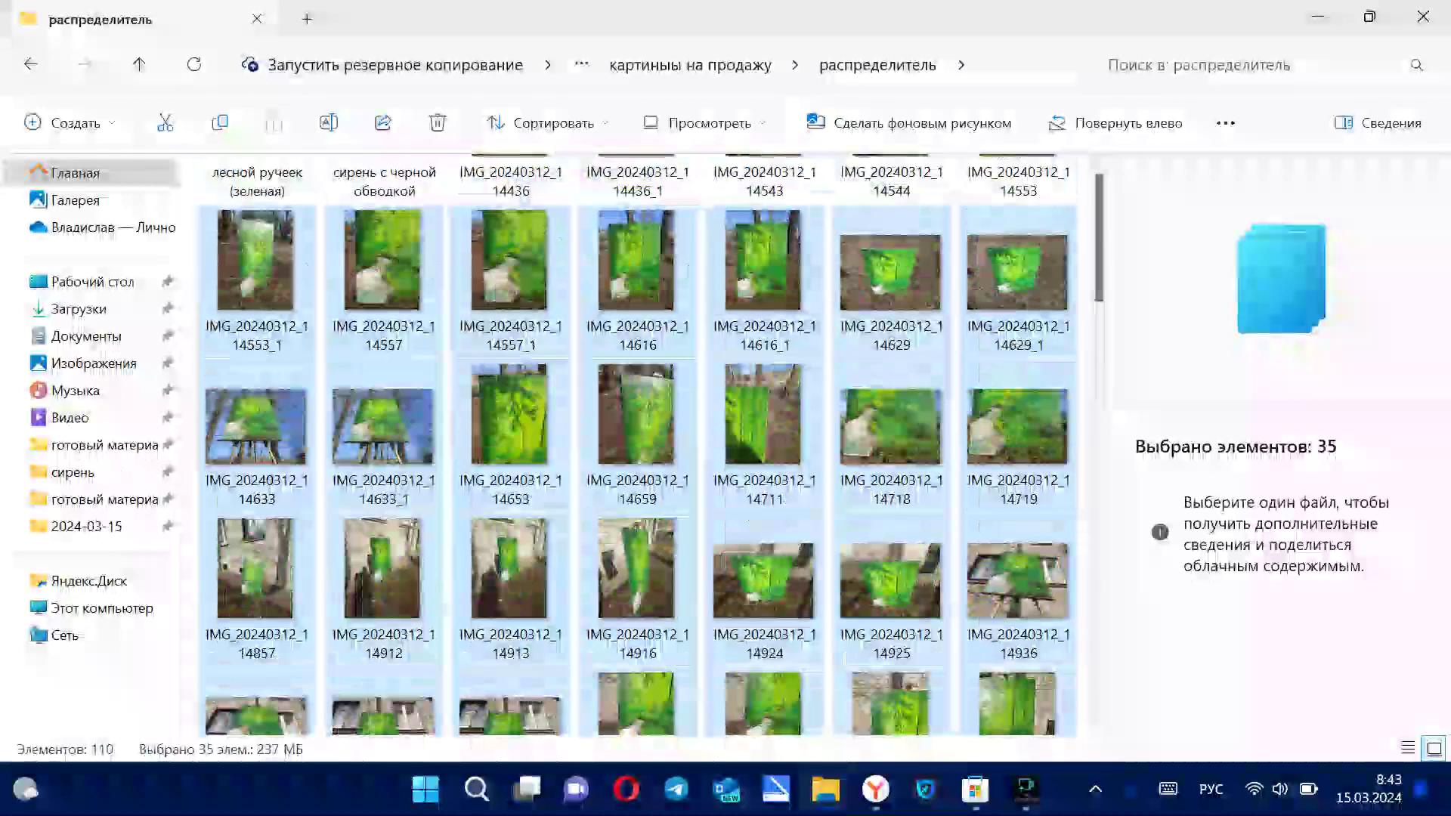
mouse_move(383, 378)
left_mouse_down()
mouse_move(311, 408)
mouse_move(253, 219)
left_mouse_up()
mouse_move(1082, 164)
left_mouse_down()
mouse_move(582, 253)
mouse_move(226, 249)
left_mouse_up()
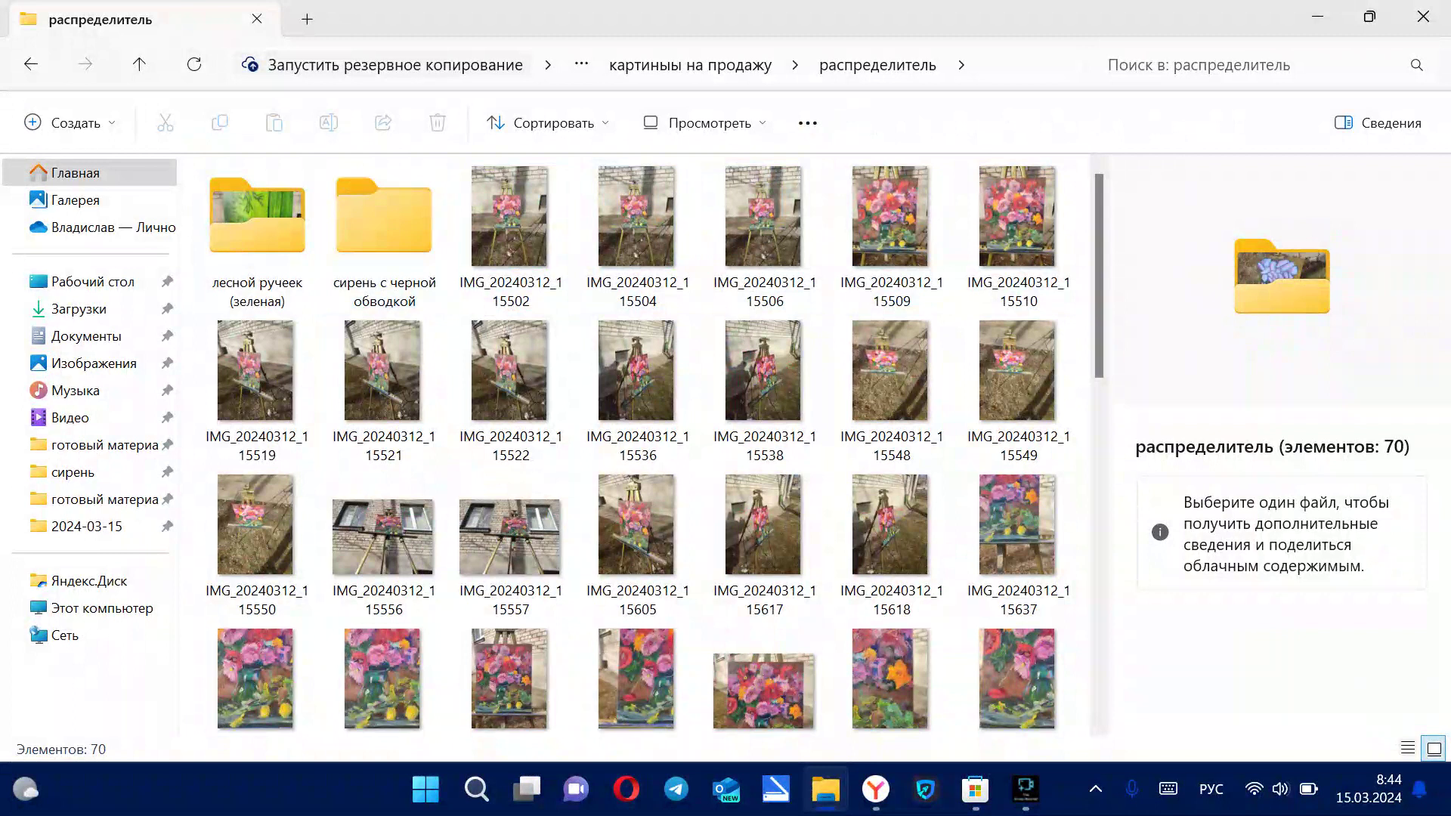
Create a folder named фактурный букет in распределитель.
right_click(452, 174)
mouse_move(670, 351)
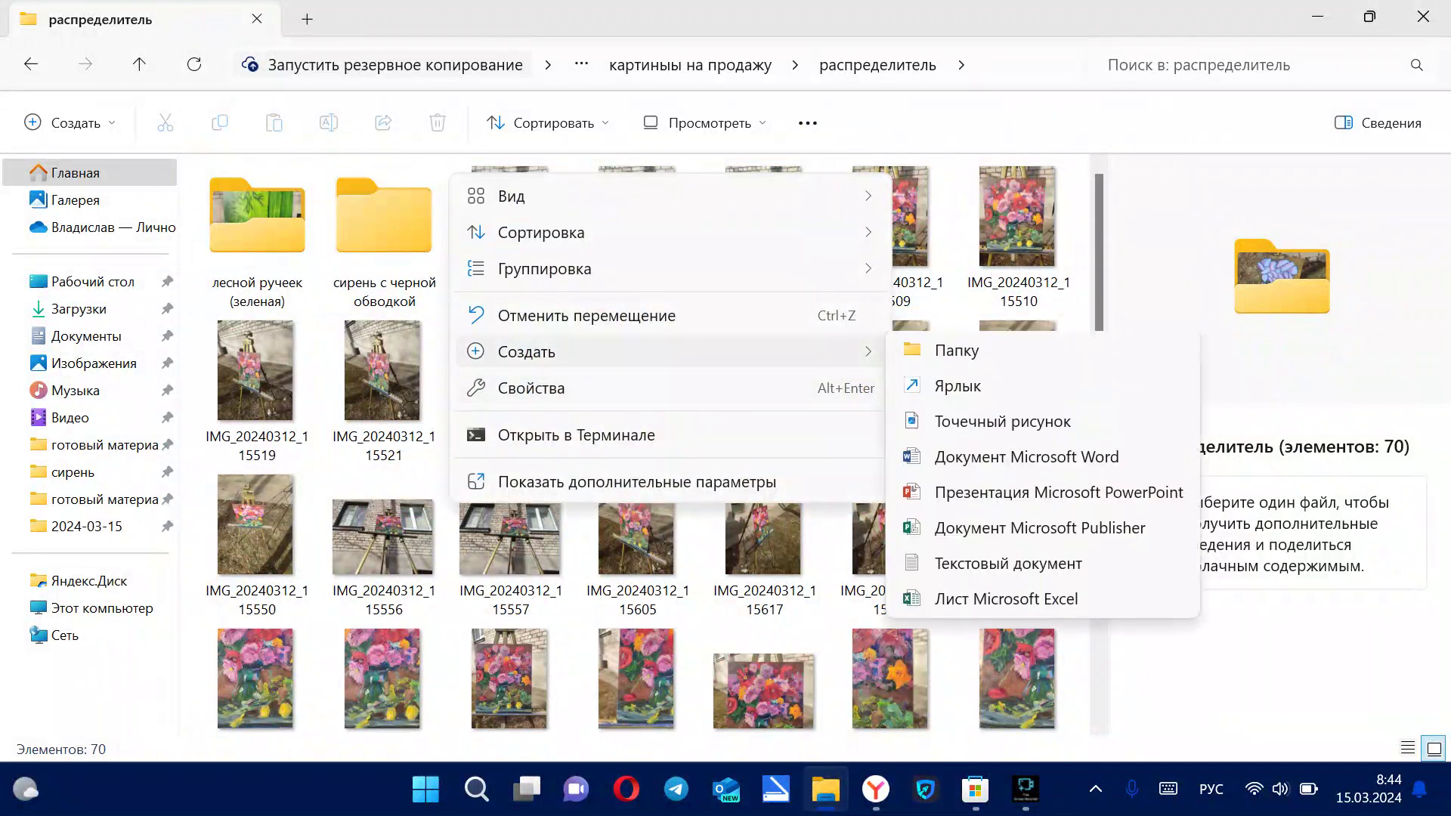
key("Up")
key("Up")
key("Up")
key("Up")
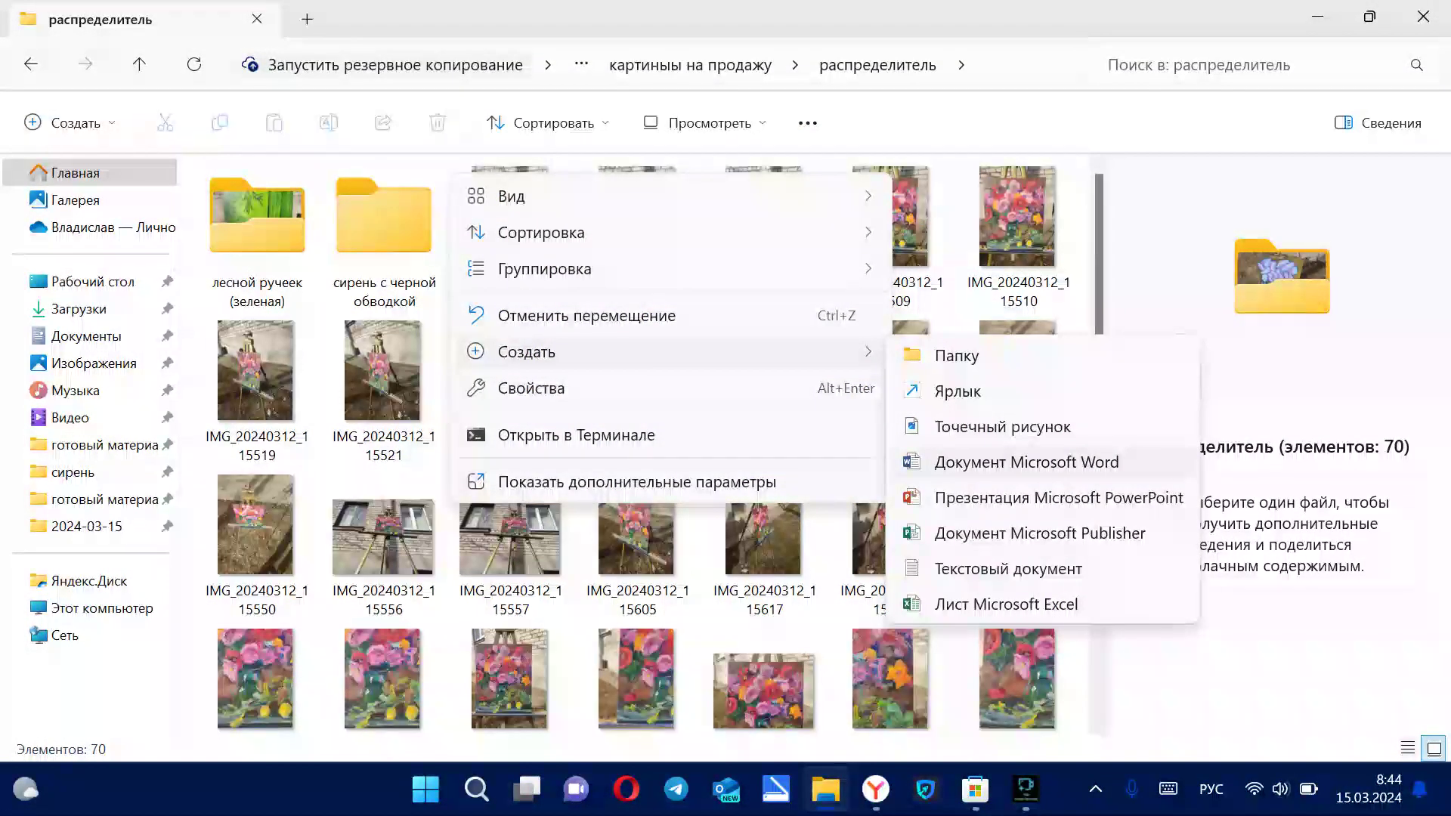
key("Left")
key("Right")
key("Return")
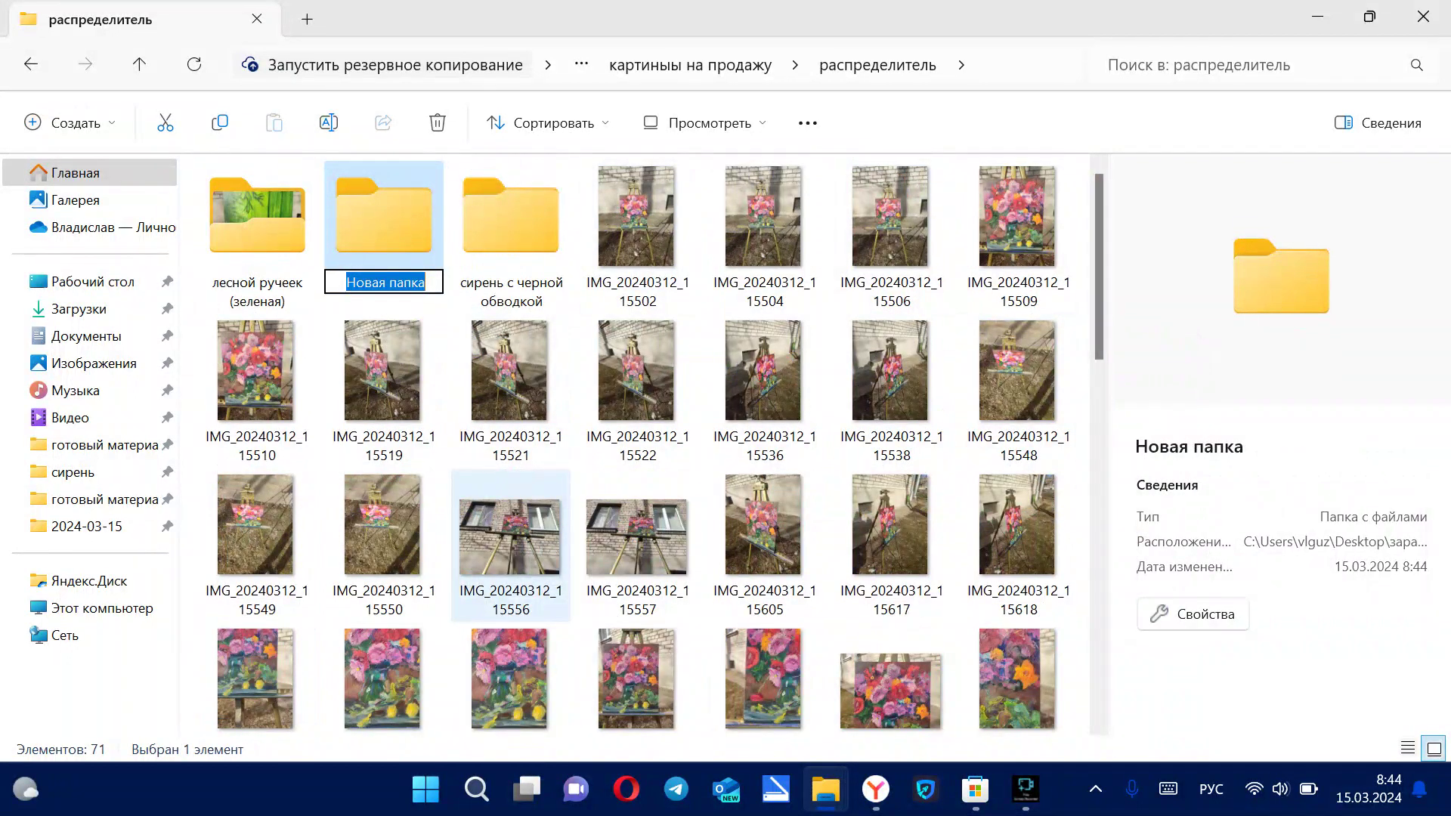
type("факту")
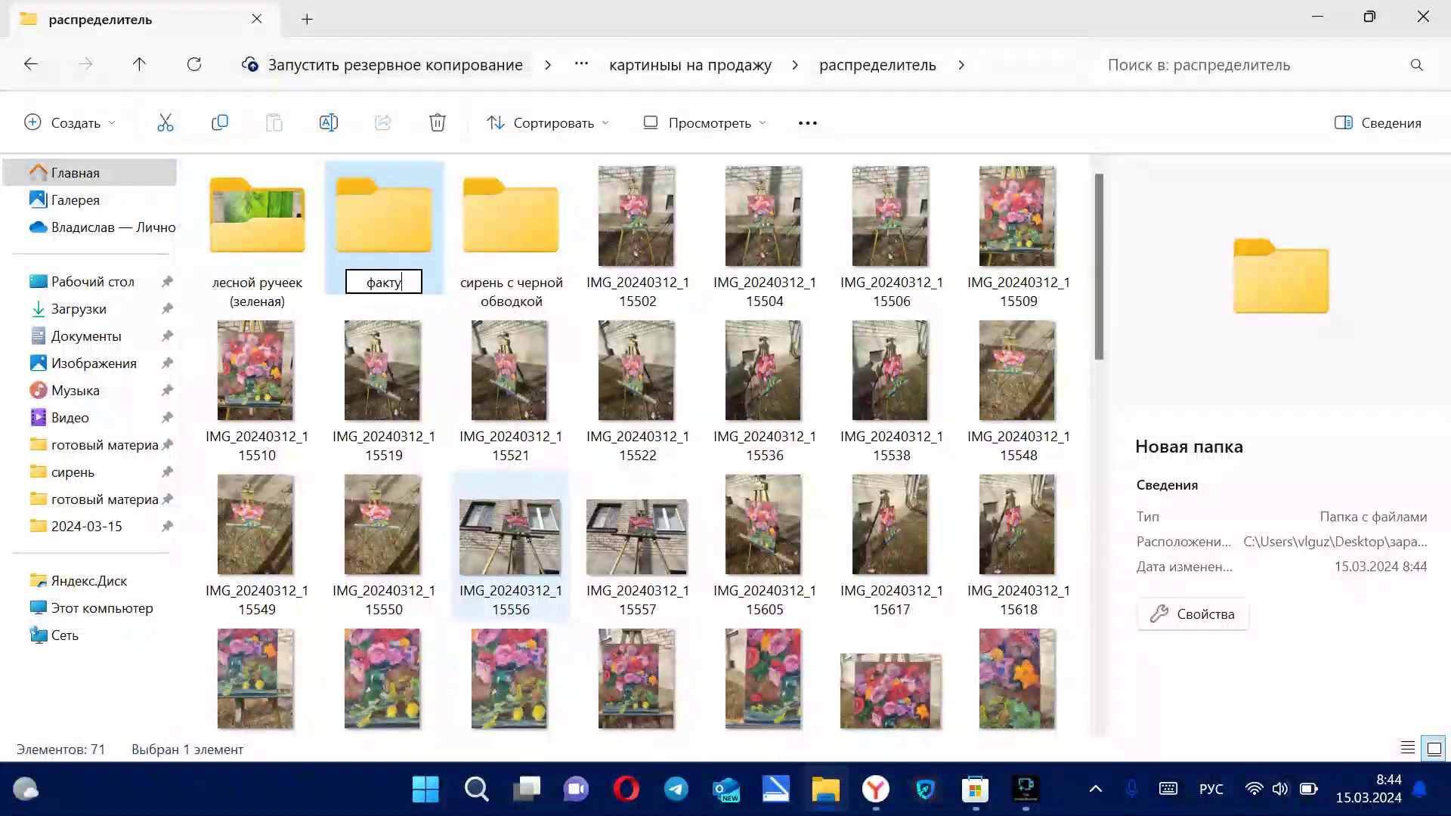
type("рный")
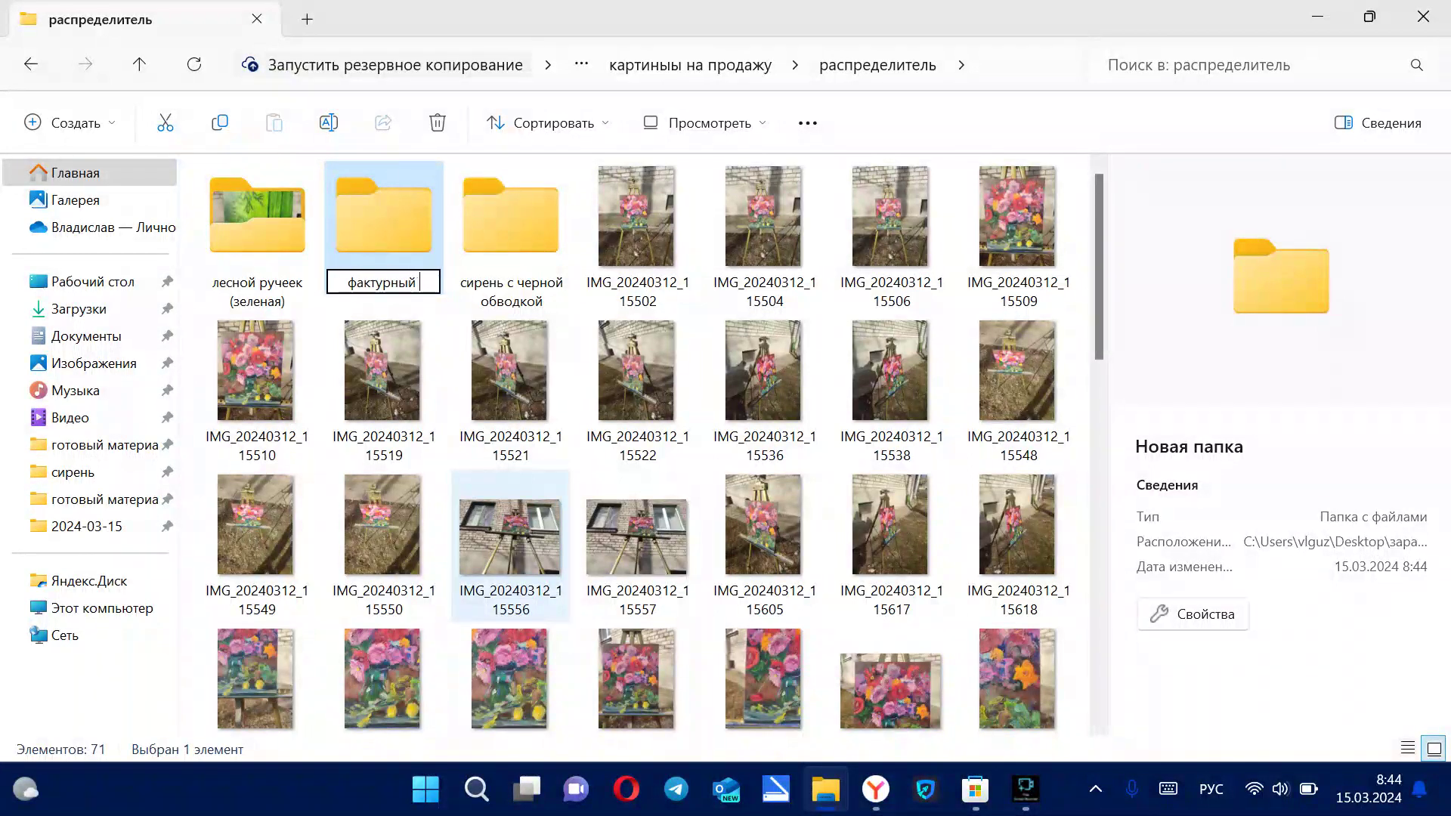
key("BackSpace")
key("BackSpace")
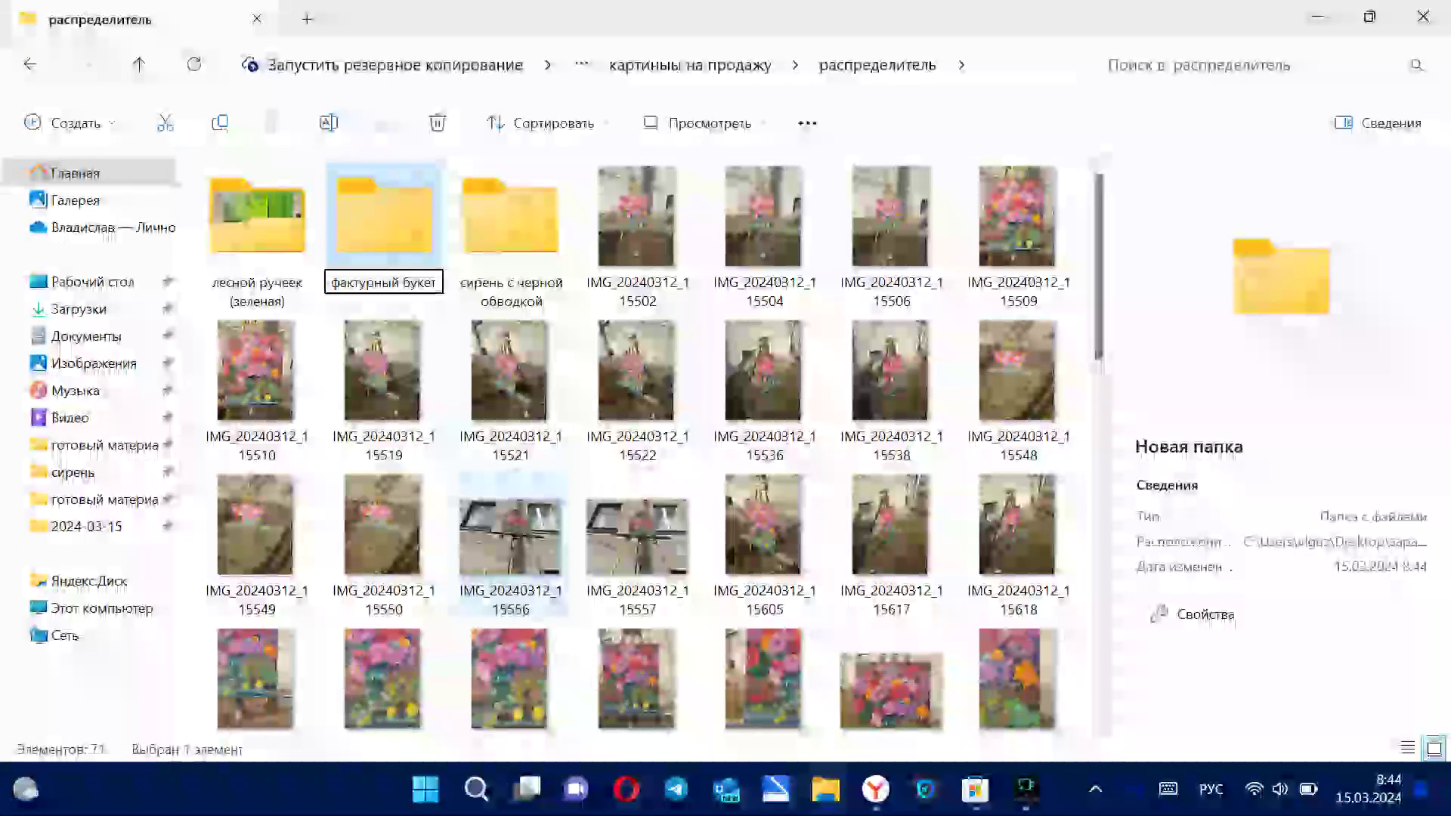
left_click(510, 678)
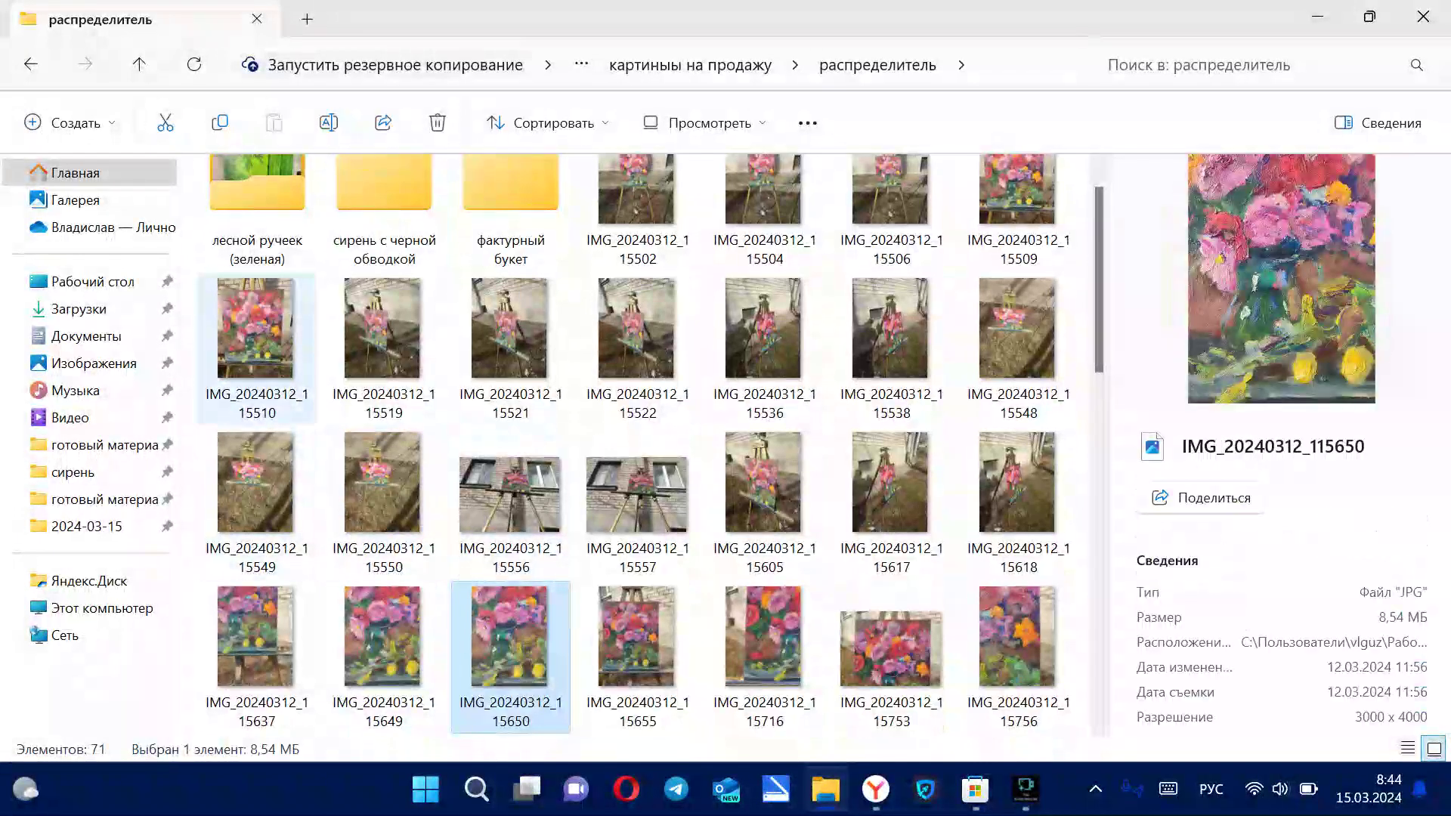
Move the flower bouquet photos IMG_20240312_115502 through IMG_20240312_115812 into the фактурный букет folder.
left_click_drag(195, 317, 1037, 370)
scroll(1036, 370, "up", 3)
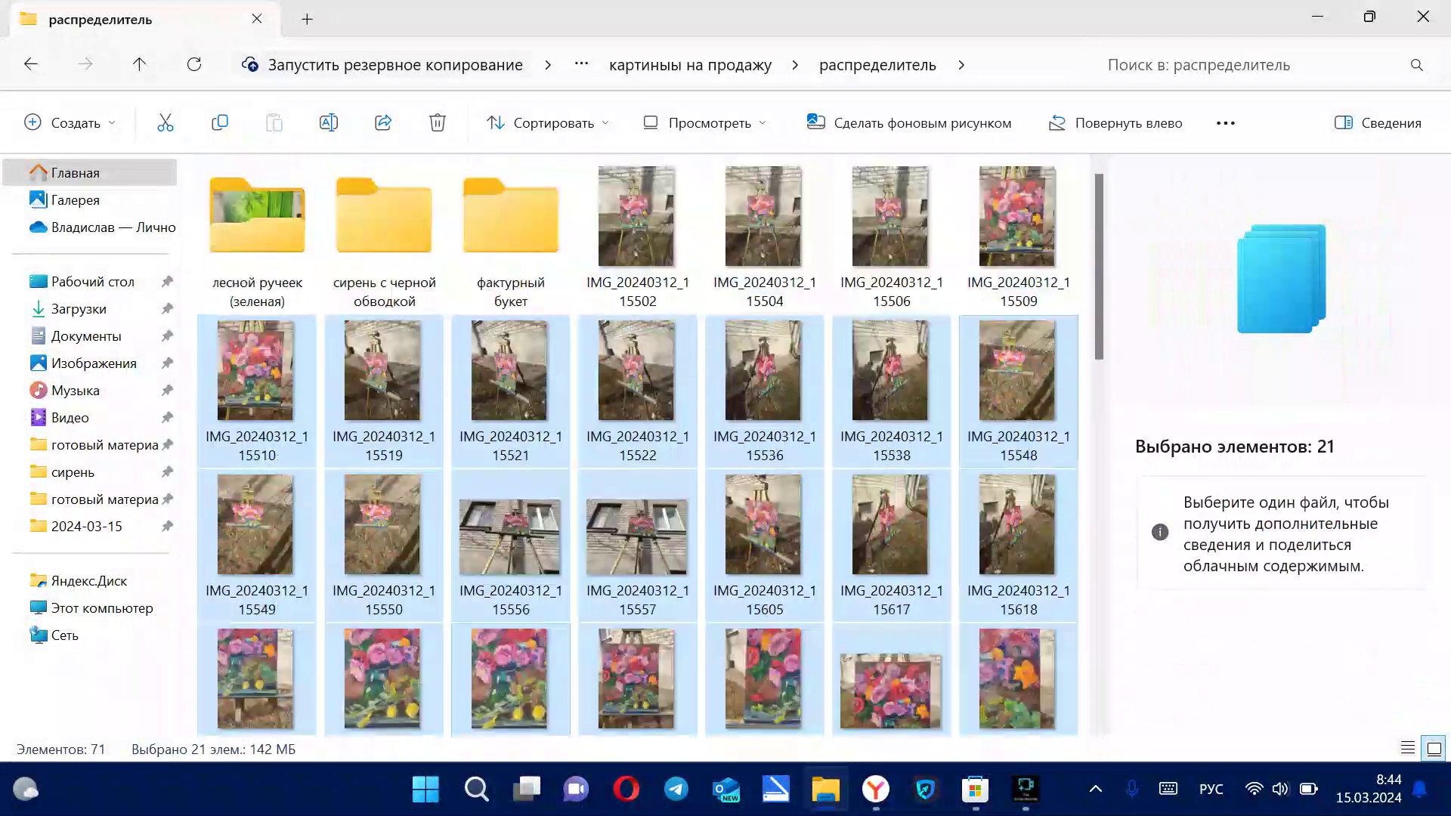
left_click_drag(511, 234, 511, 234)
left_click_drag(1082, 195, 512, 227)
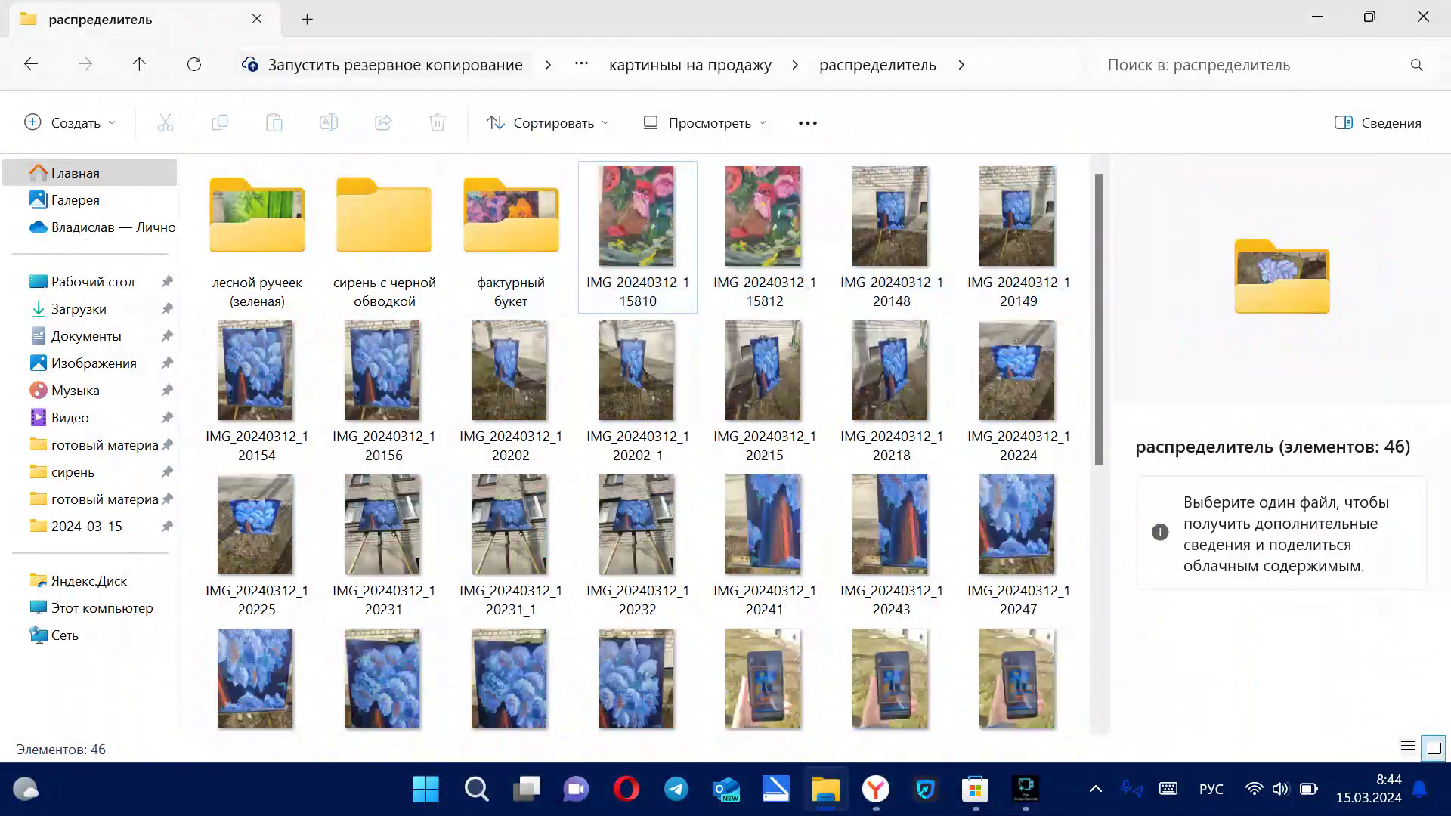
left_click_drag(614, 155, 510, 211)
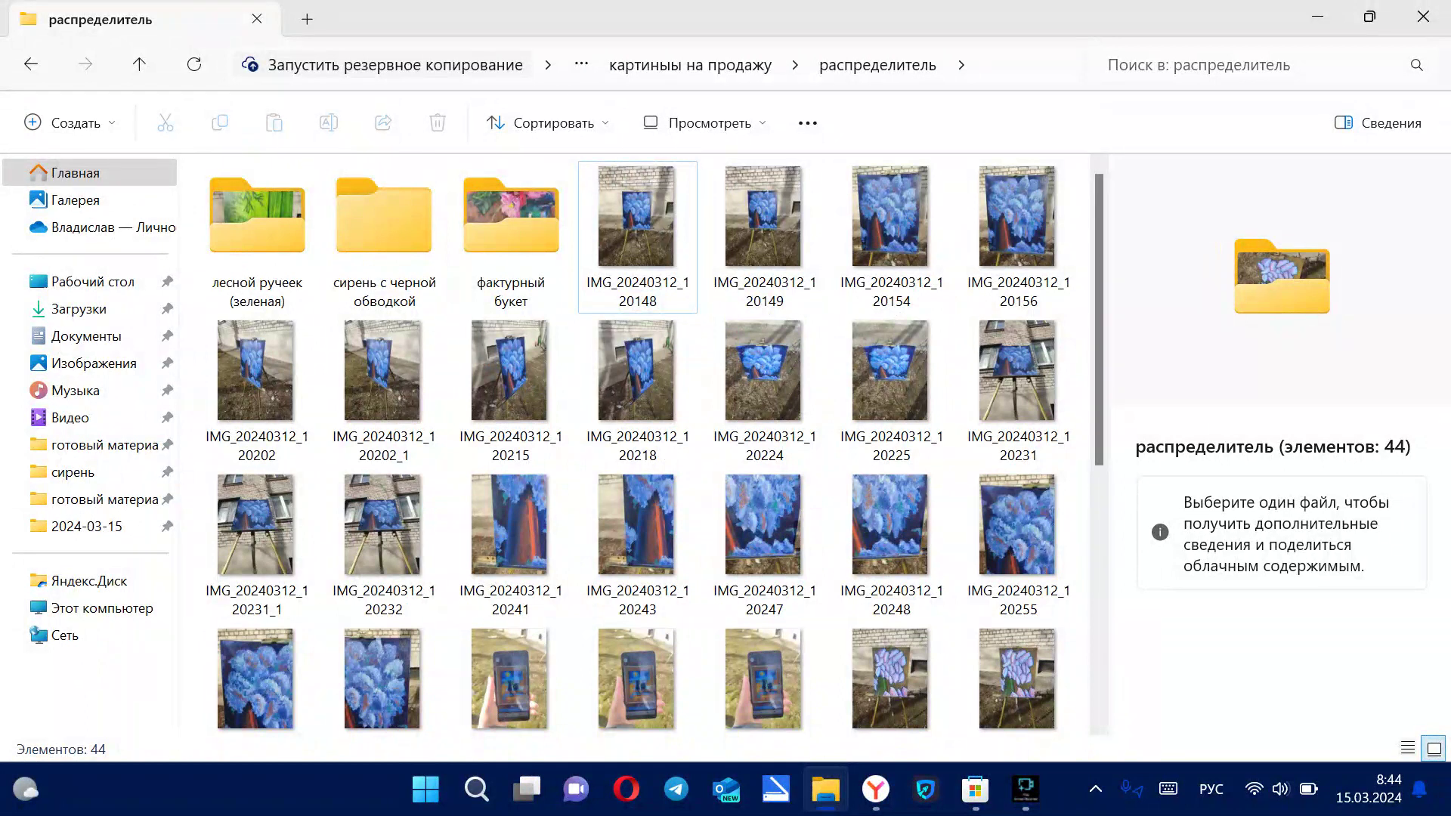
Create a folder named сиреньь in распределитель for the blue lilac painting.
right_click(578, 177)
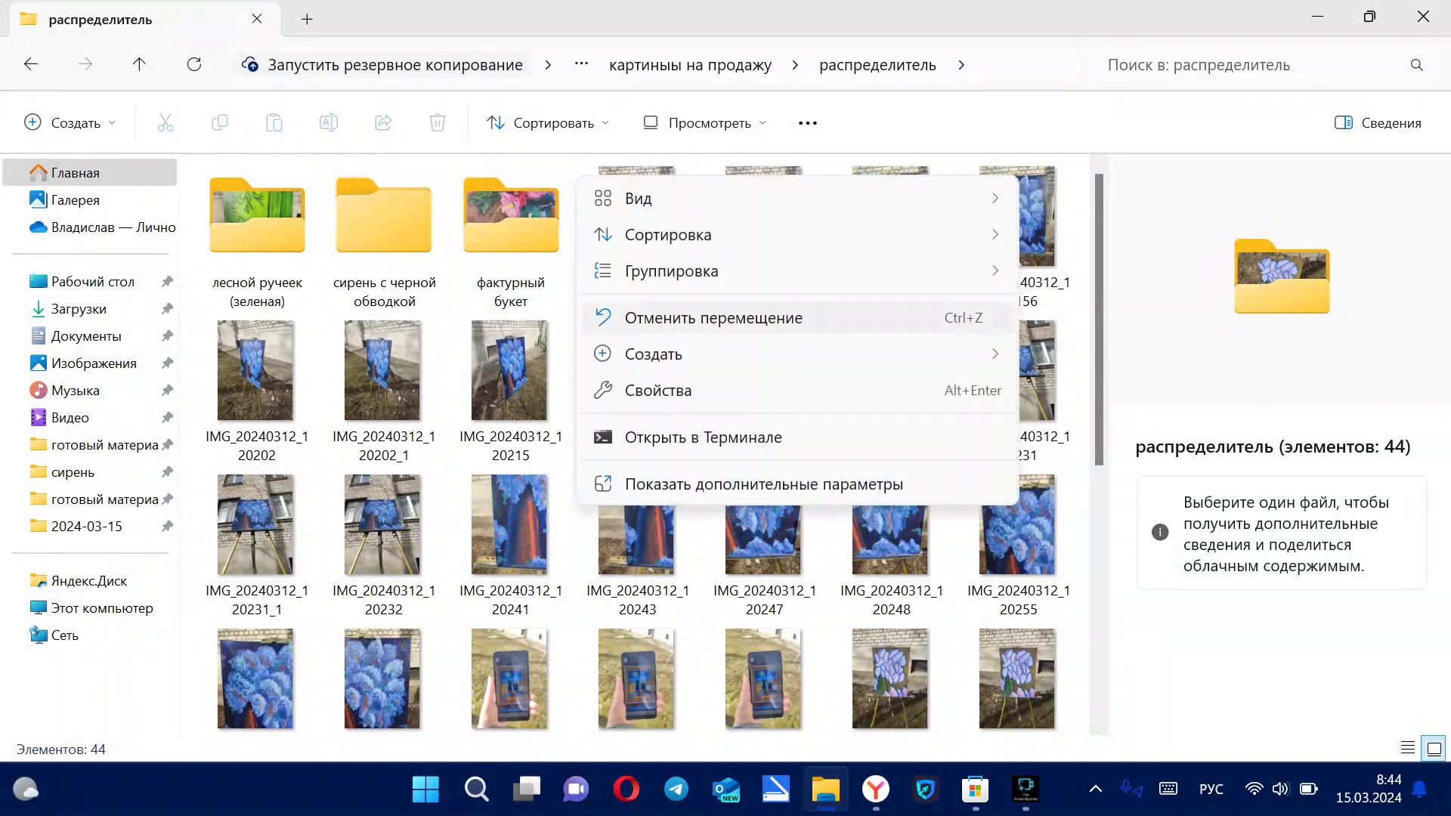
mouse_move(797, 353)
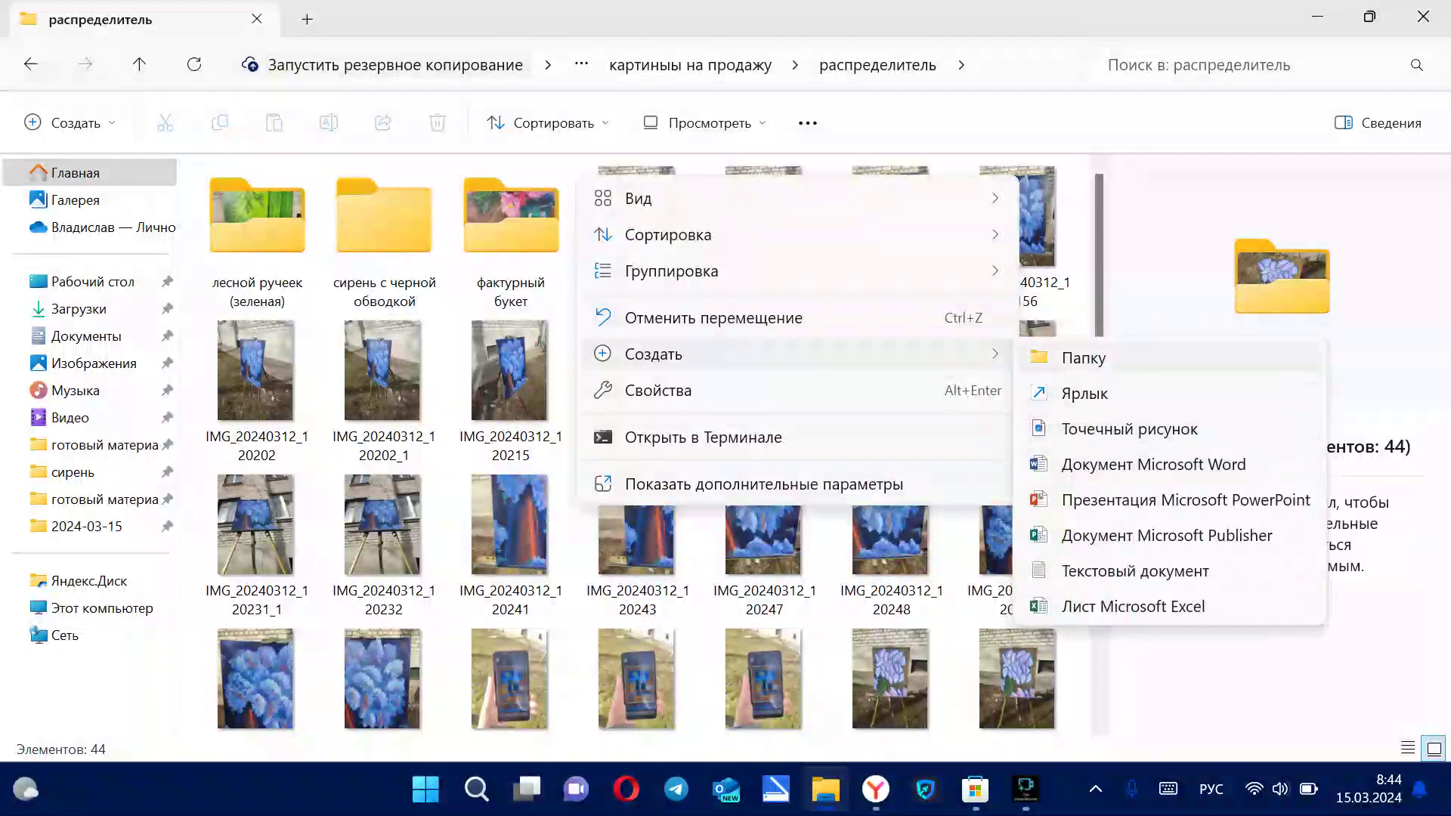
left_click(1082, 357)
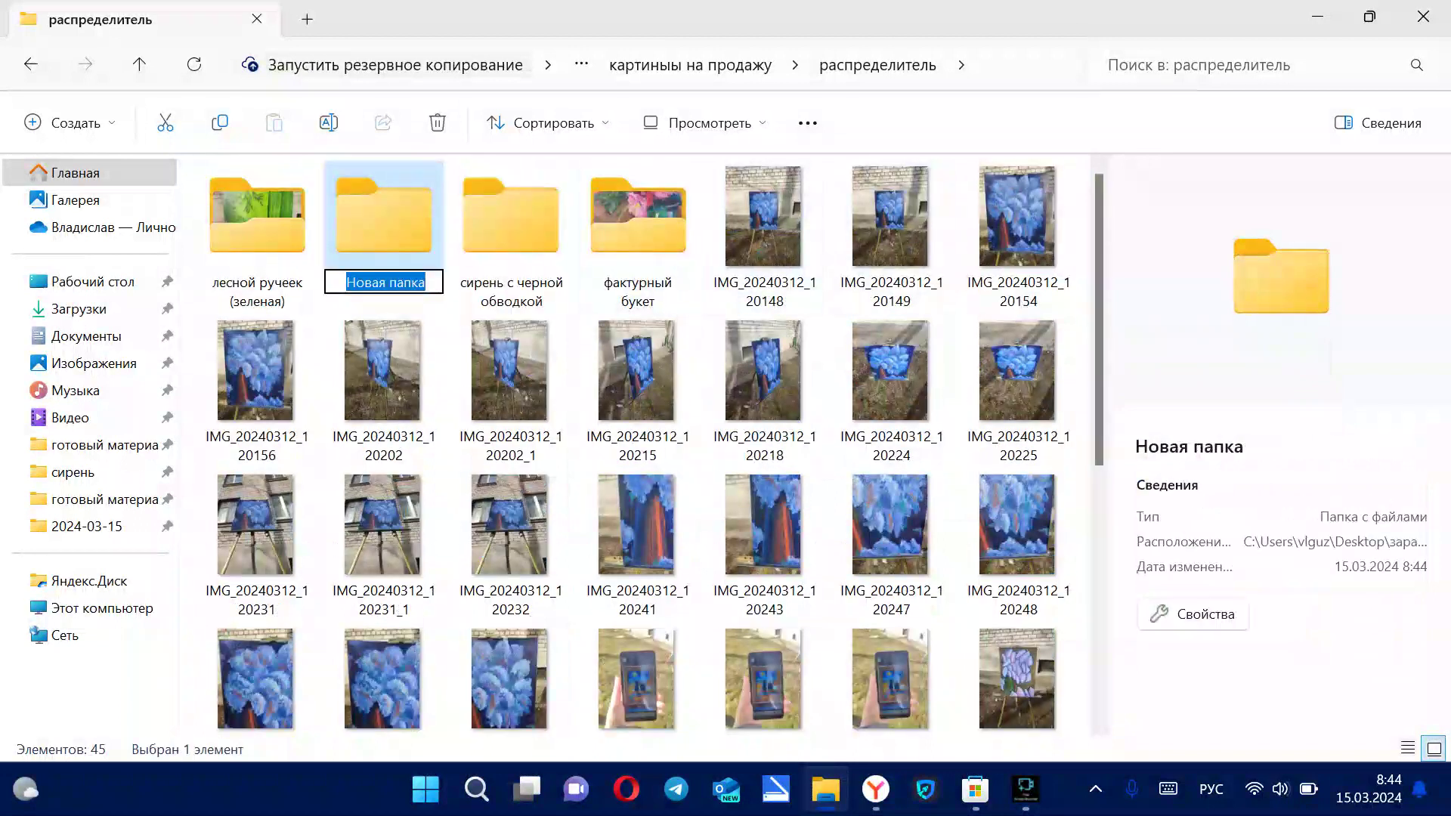
type("сирень")
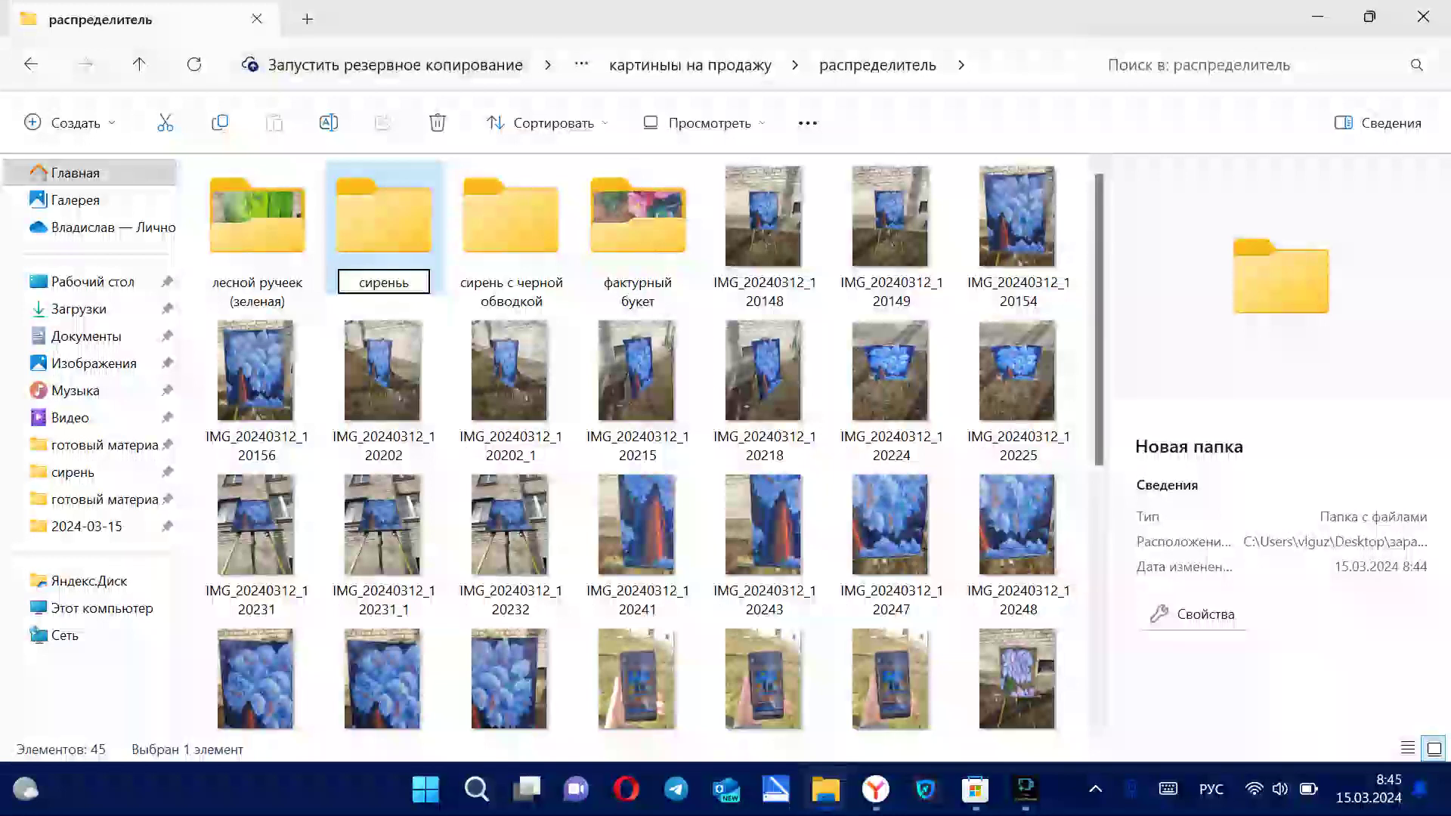
Move the blue lilac photos 120148 through 120300 into сиреньь, and the black-outlined lilac photos 122433 through 122526_1 into сирень с черной обводкой.
left_click_drag(193, 348, 1046, 555)
left_click_drag(511, 370, 508, 216)
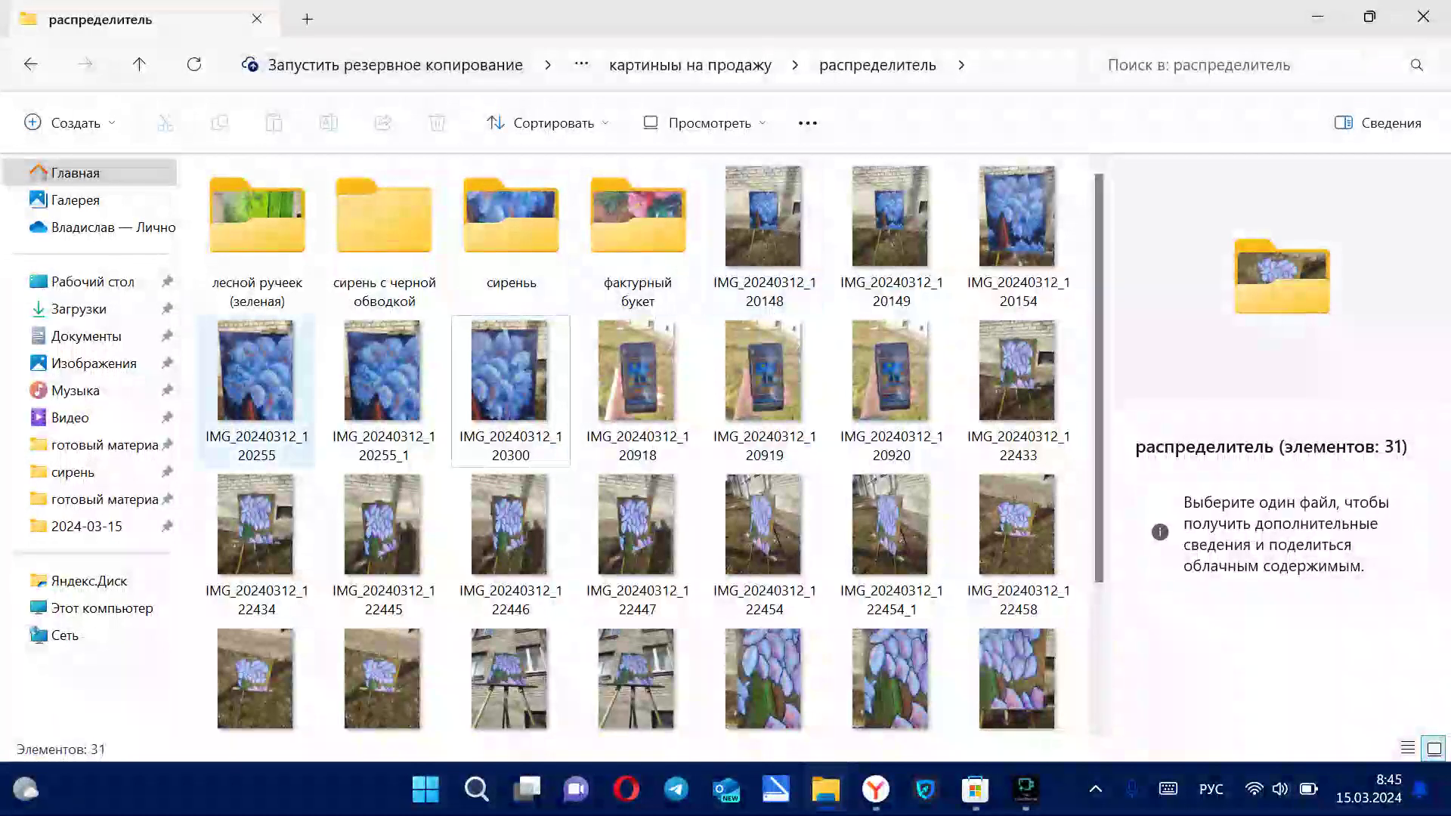
mouse_move(189, 374)
left_mouse_down()
mouse_move(484, 340)
mouse_move(532, 249)
left_mouse_up()
left_click_drag(756, 157, 986, 199)
left_click_drag(786, 223, 511, 227)
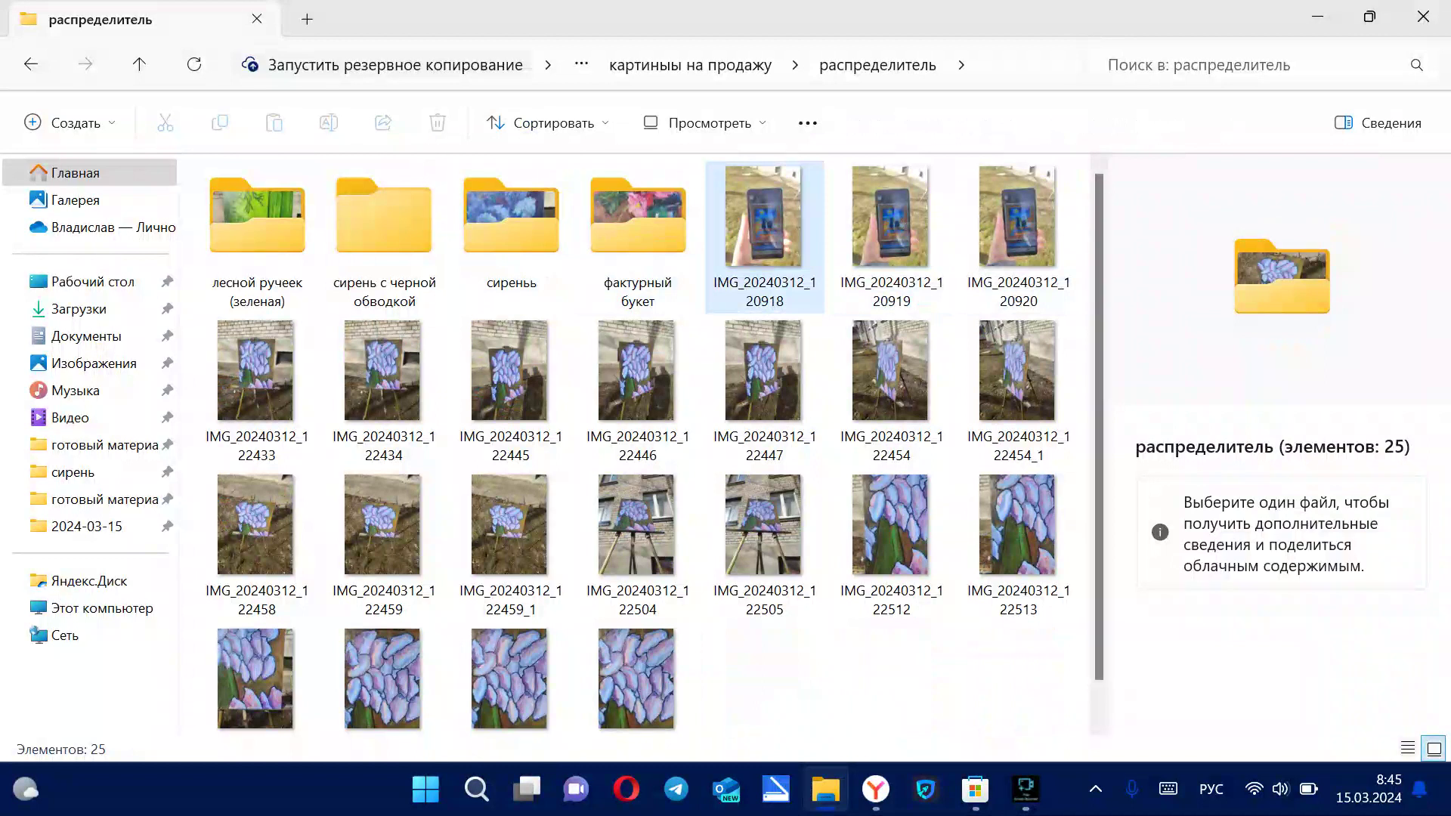
left_click_drag(191, 316, 997, 687)
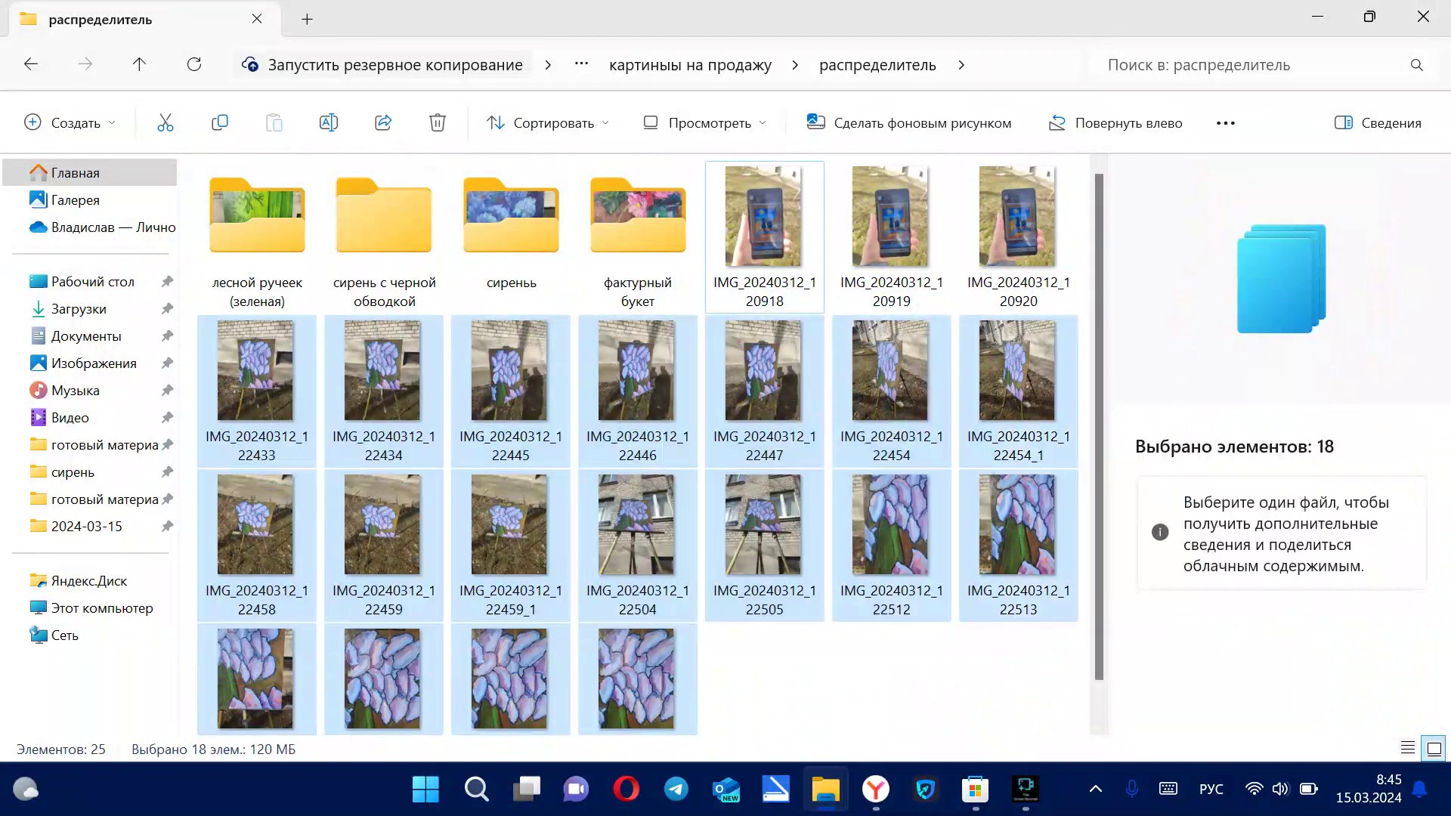
left_click_drag(510, 370, 379, 264)
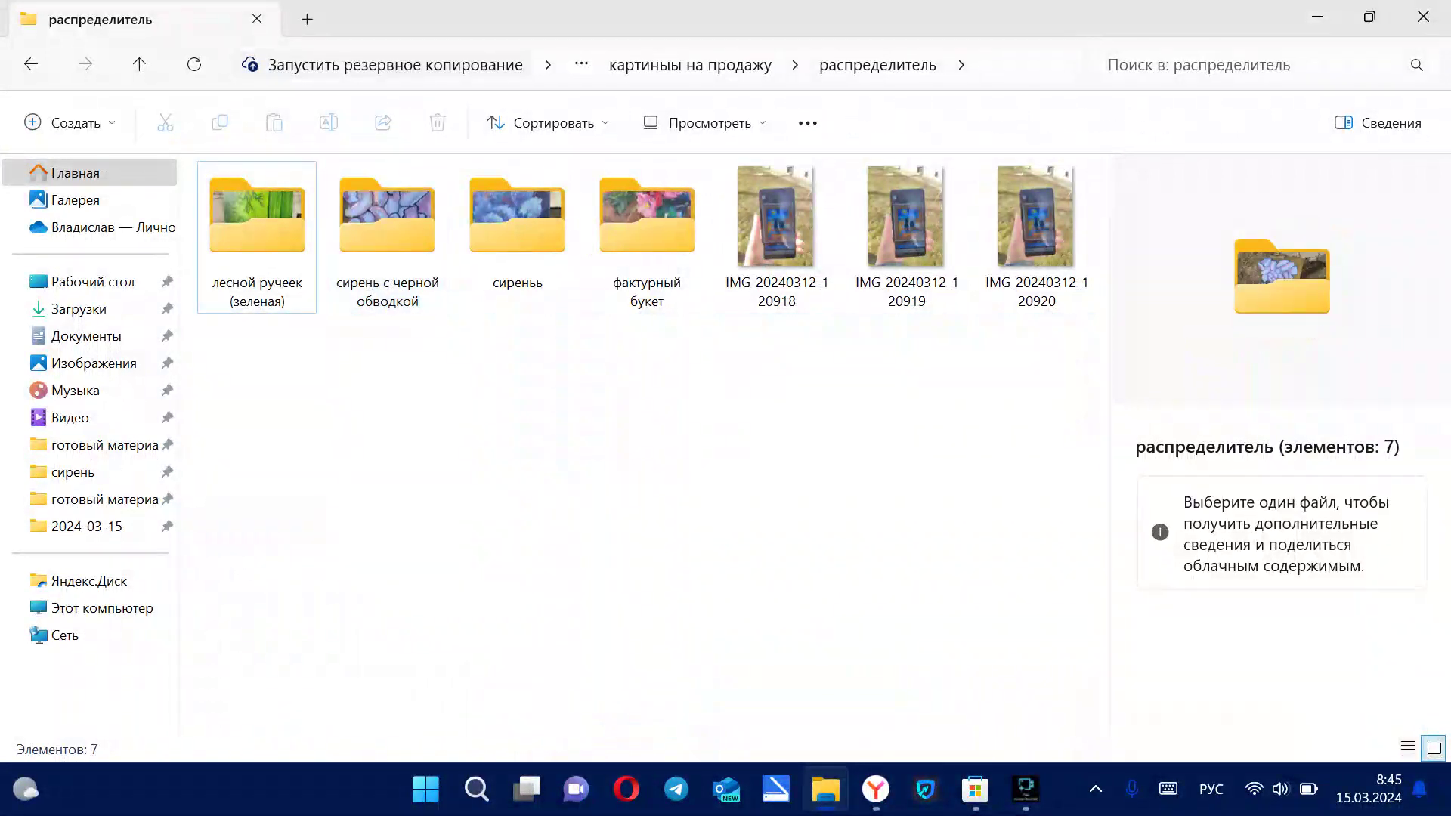
Move the сирень с черной обводкой and сиреньь folders from распределитель into the сирень folder of картиныы на продажу.
left_click_drag(360, 335, 521, 257)
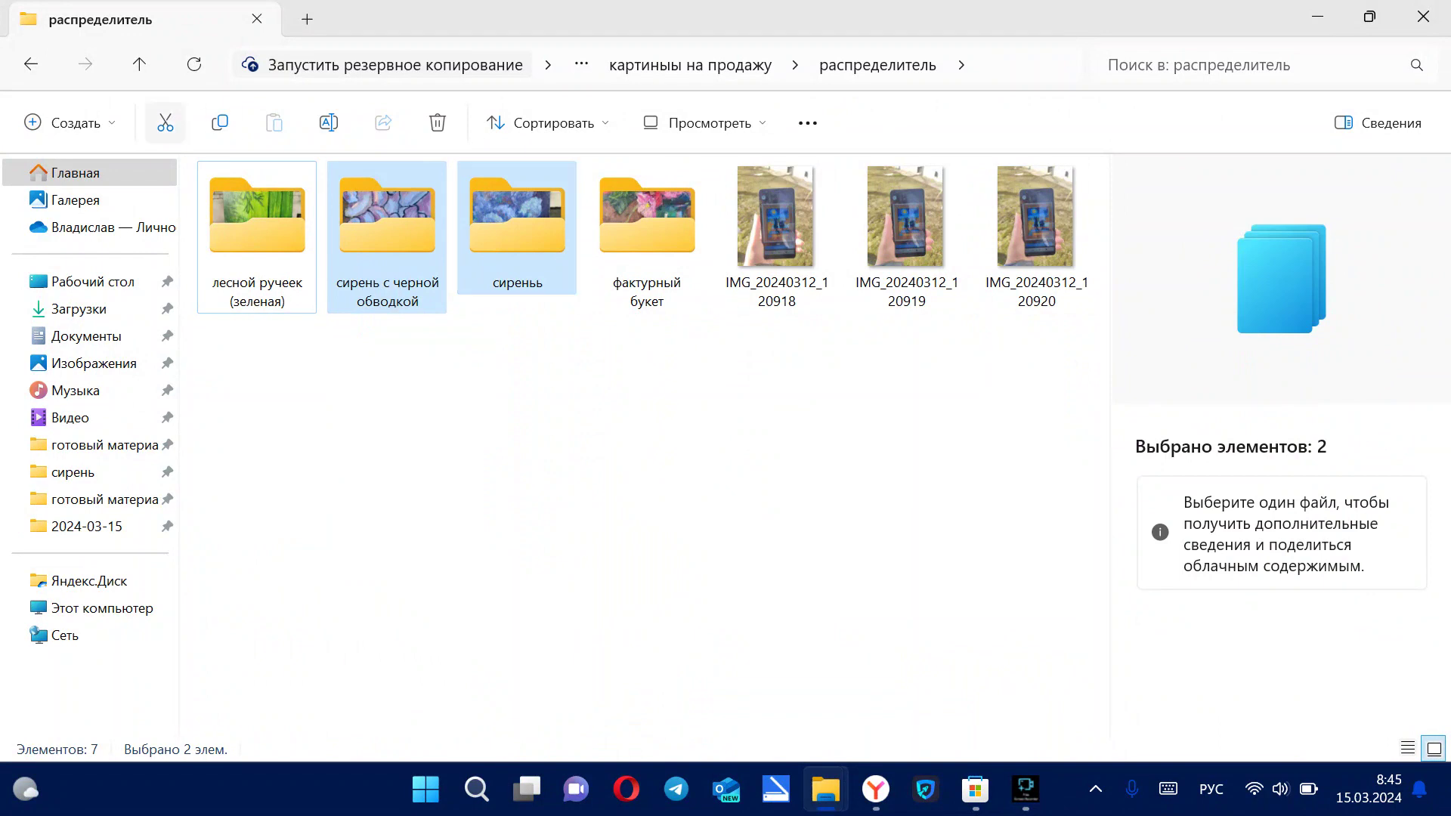
left_click(165, 123)
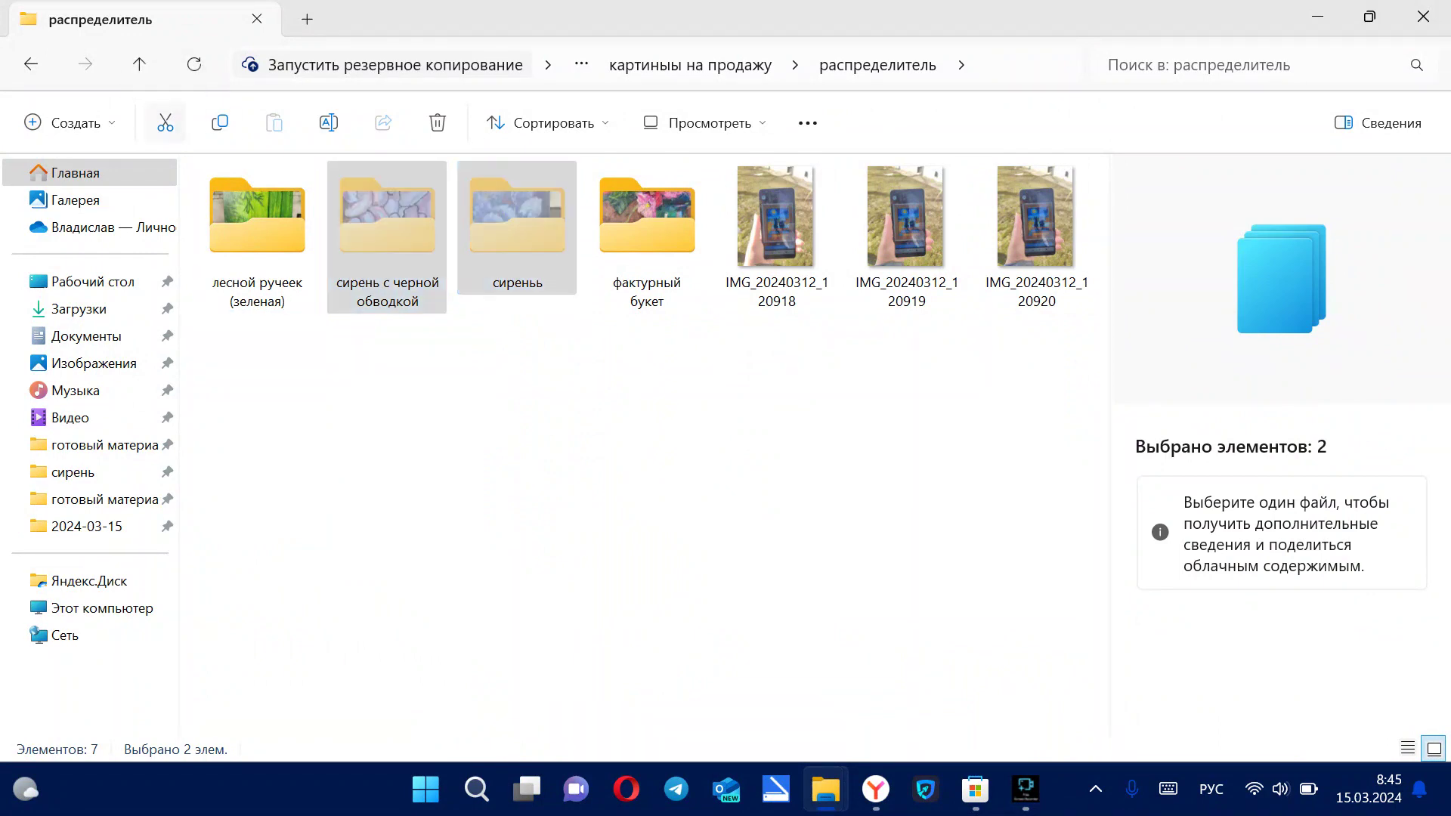
left_click(31, 64)
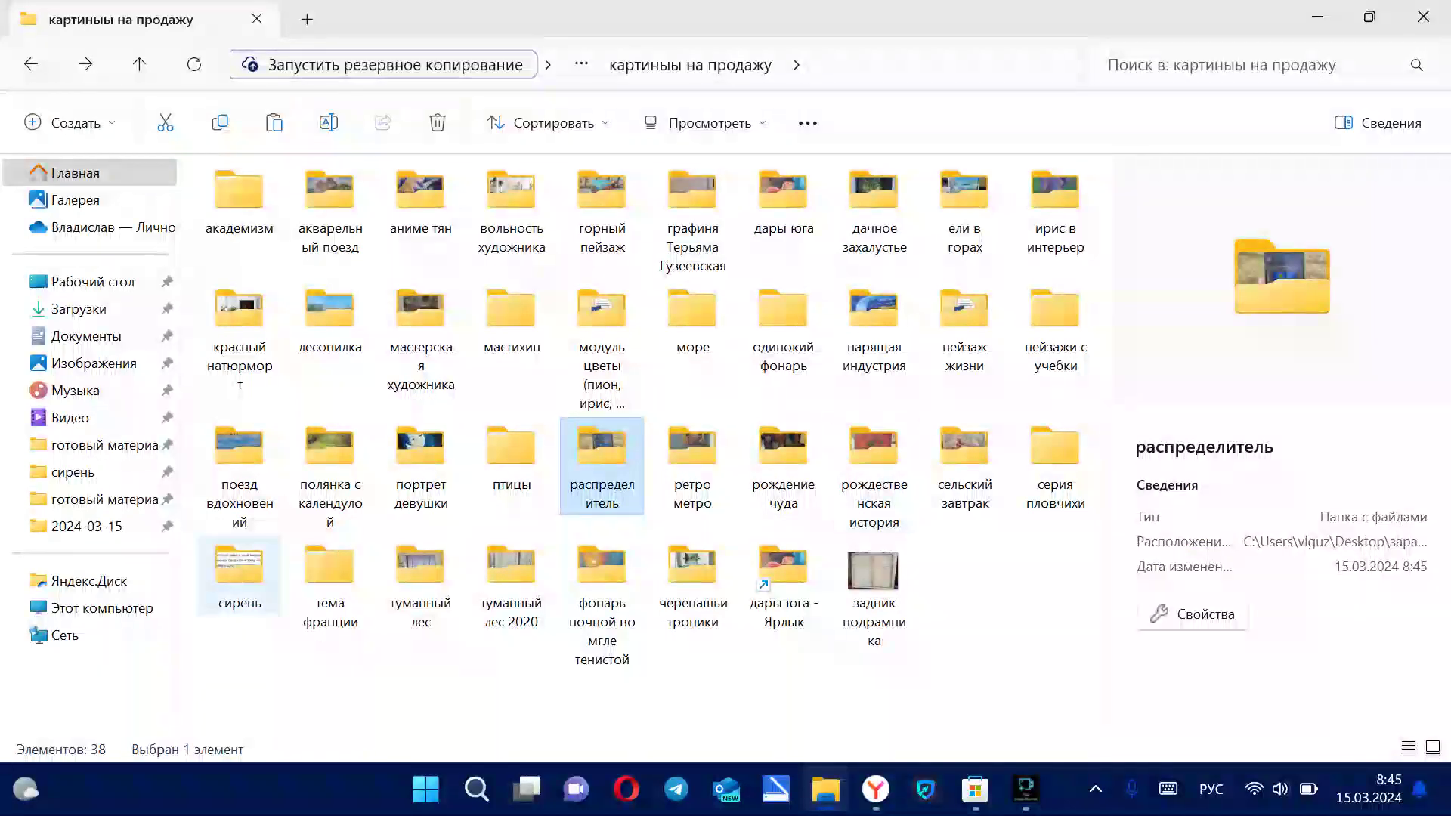
double_click(240, 574)
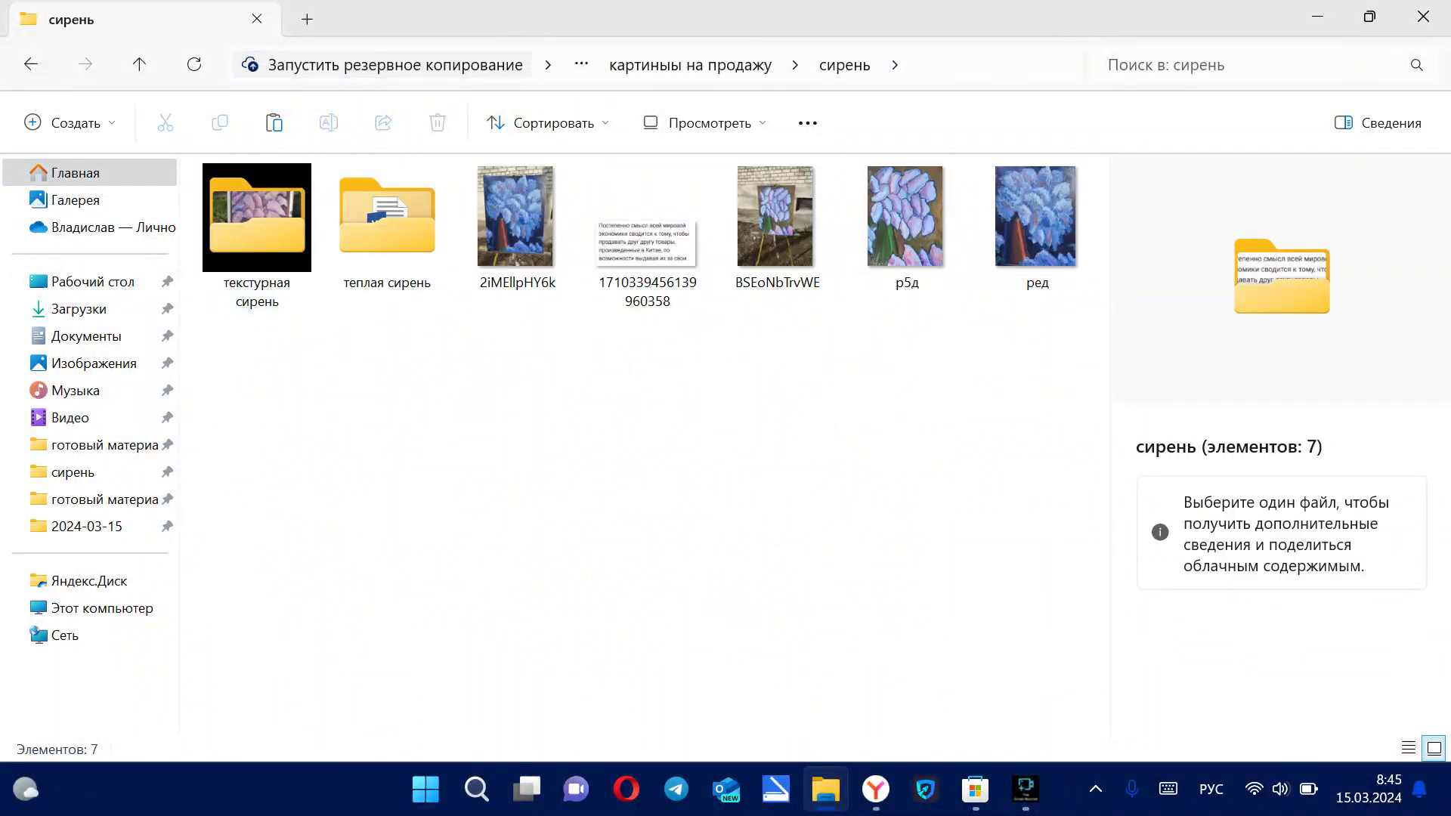
key("ctrl+v")
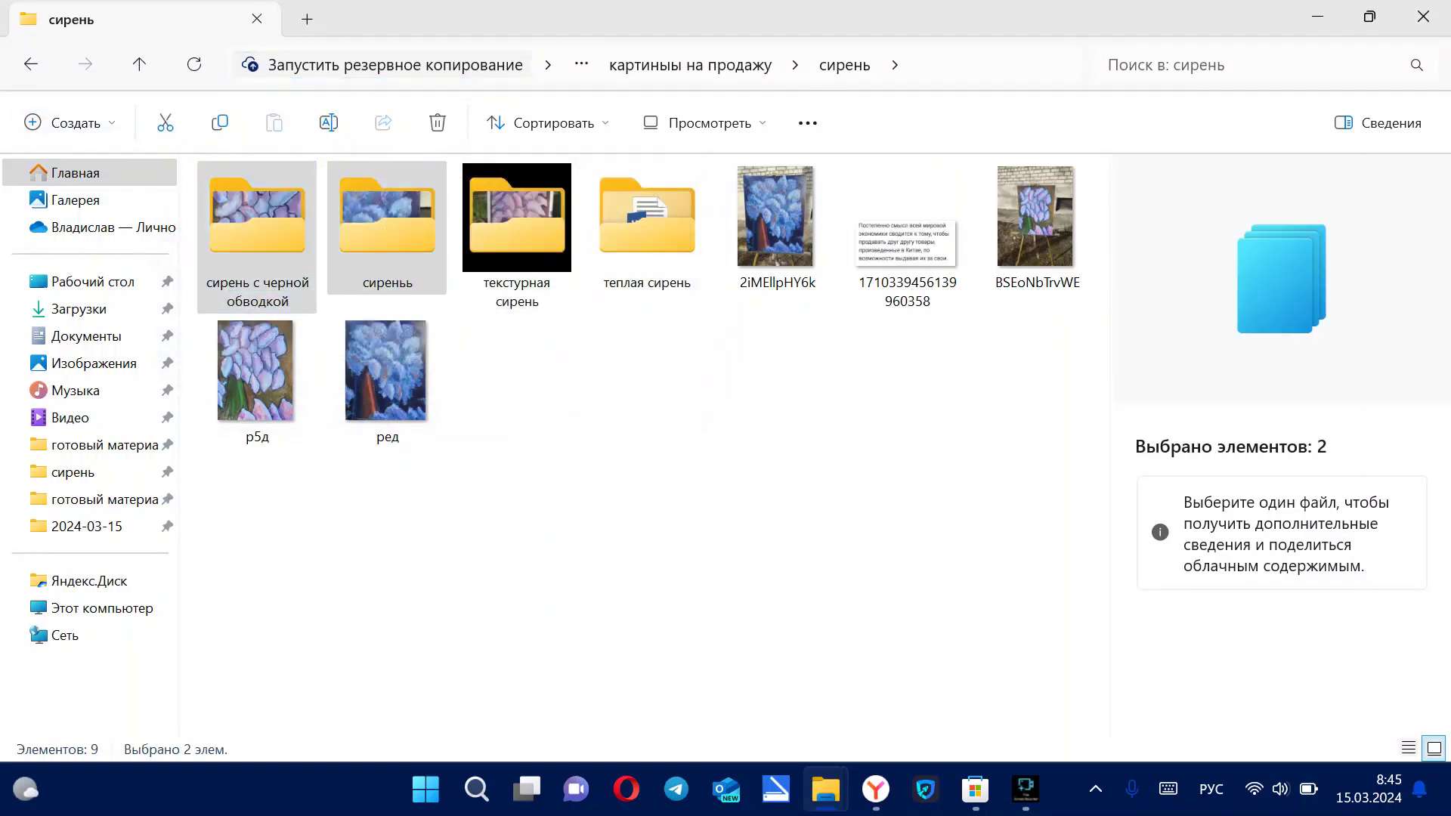
Move the лесной ручеек (зеленая) and фактурный букет folders from распределитель into картиныы на продажу.
left_click(30, 64)
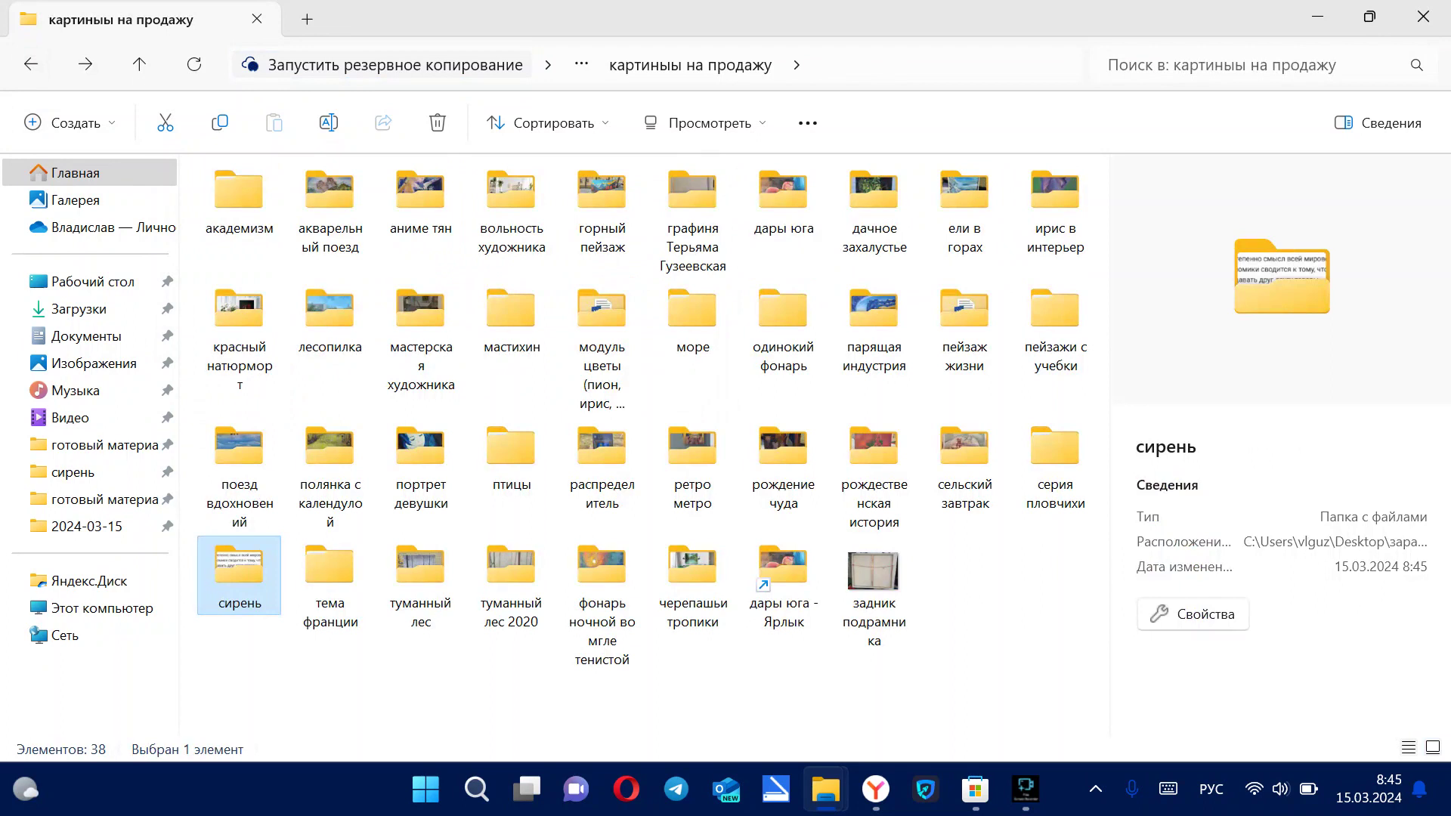
double_click(602, 467)
left_click(257, 236)
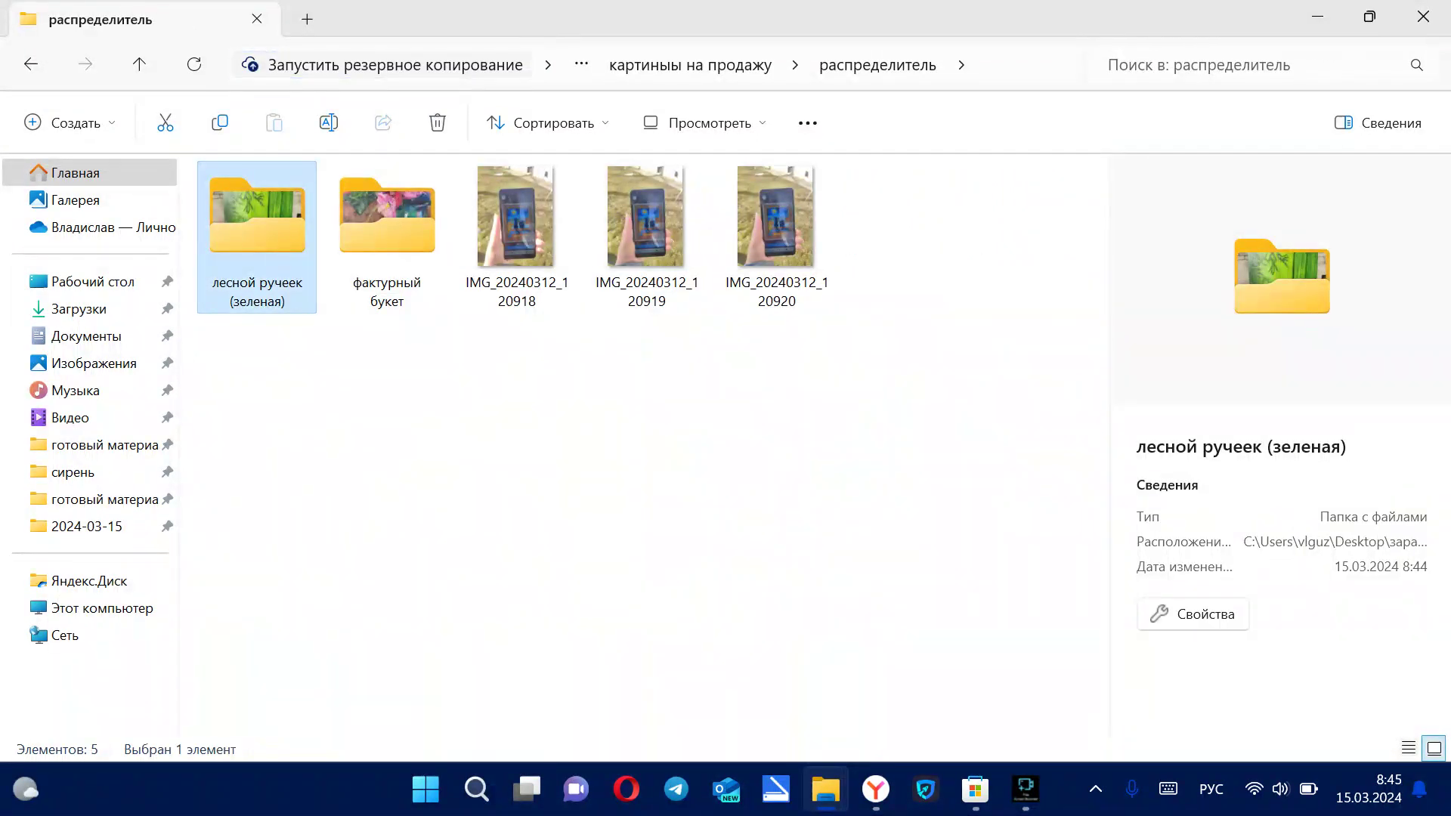
left_click_drag(254, 348, 450, 163)
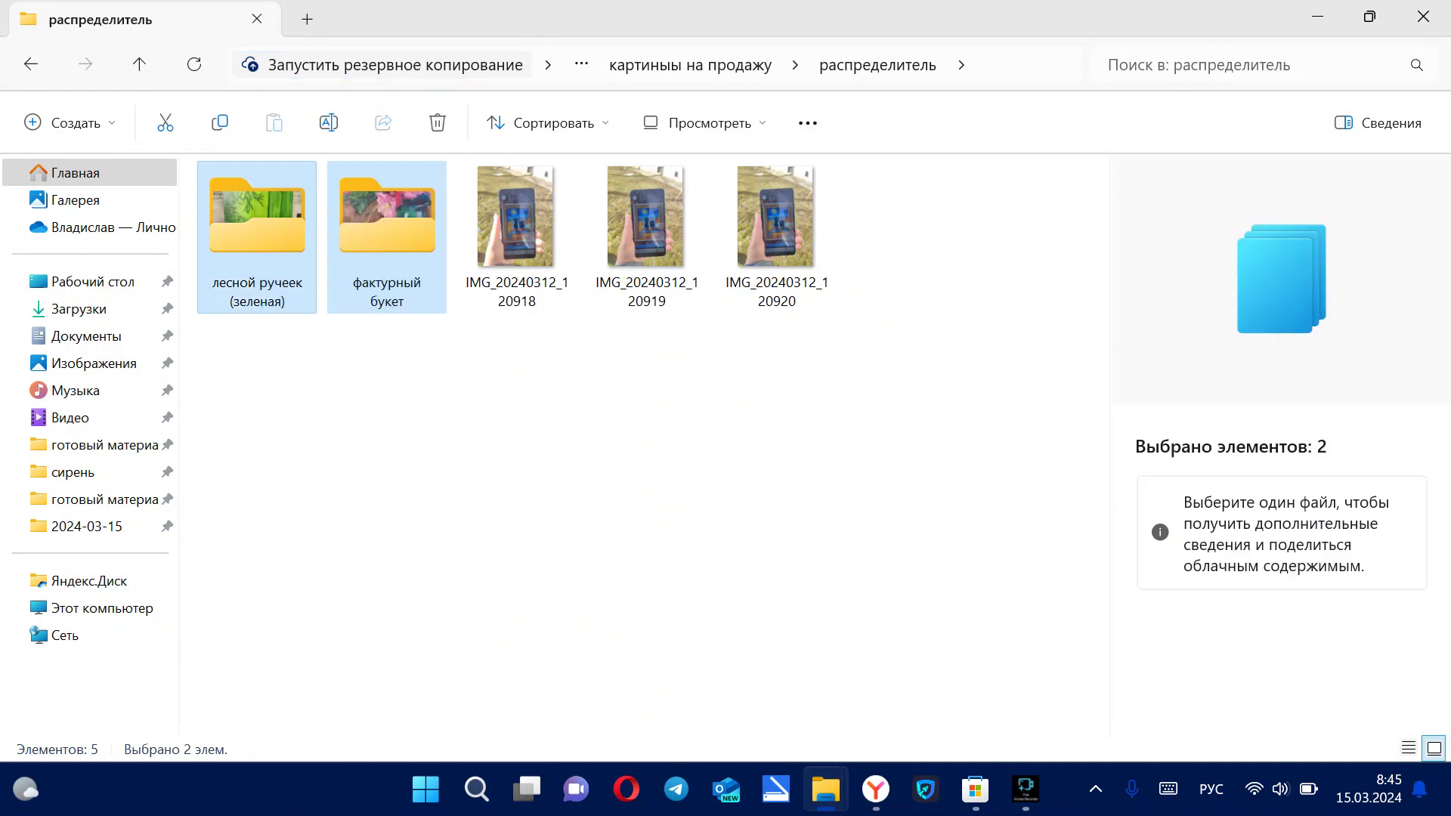
key("alt+Left")
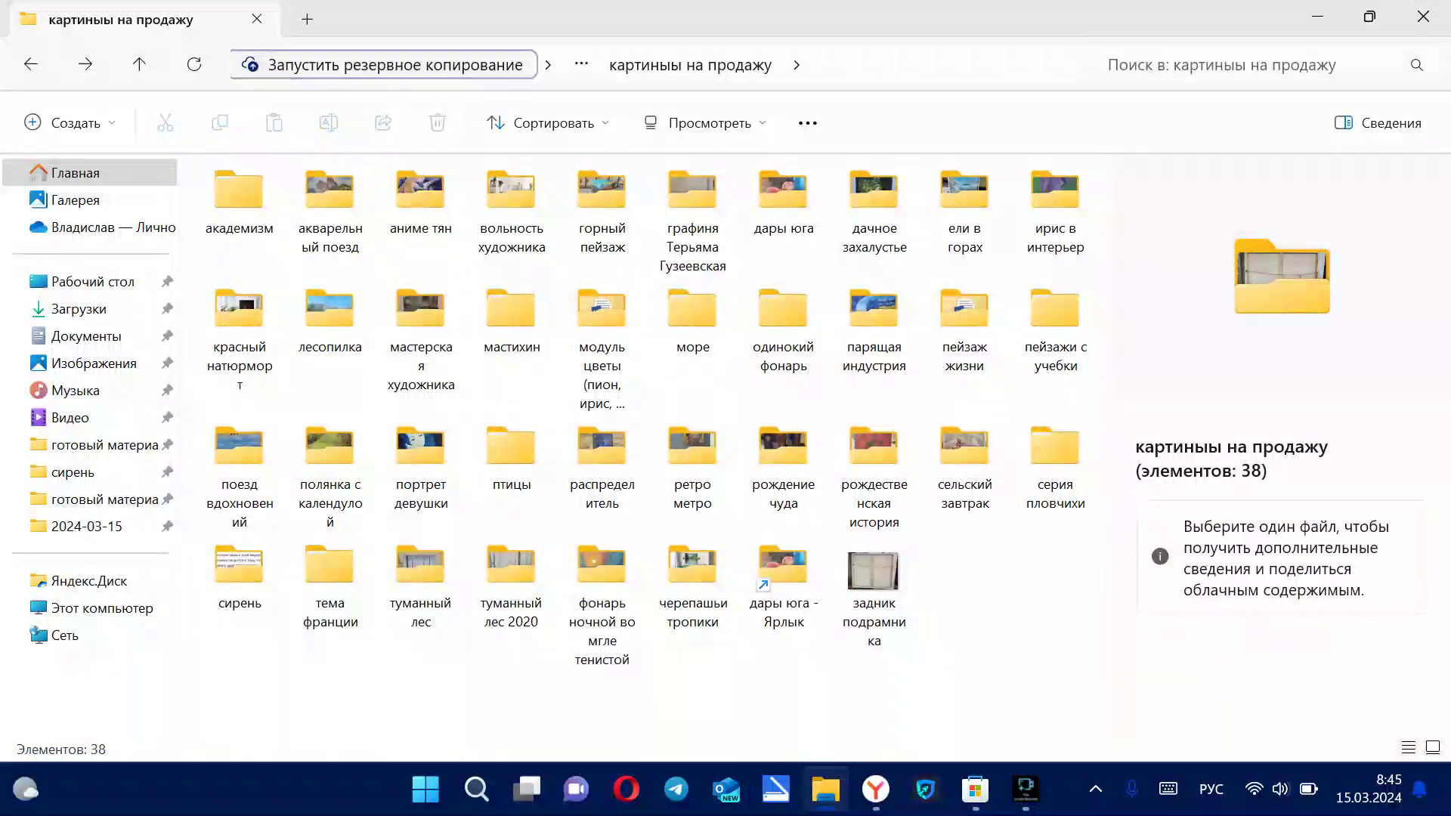
key("ctrl+v")
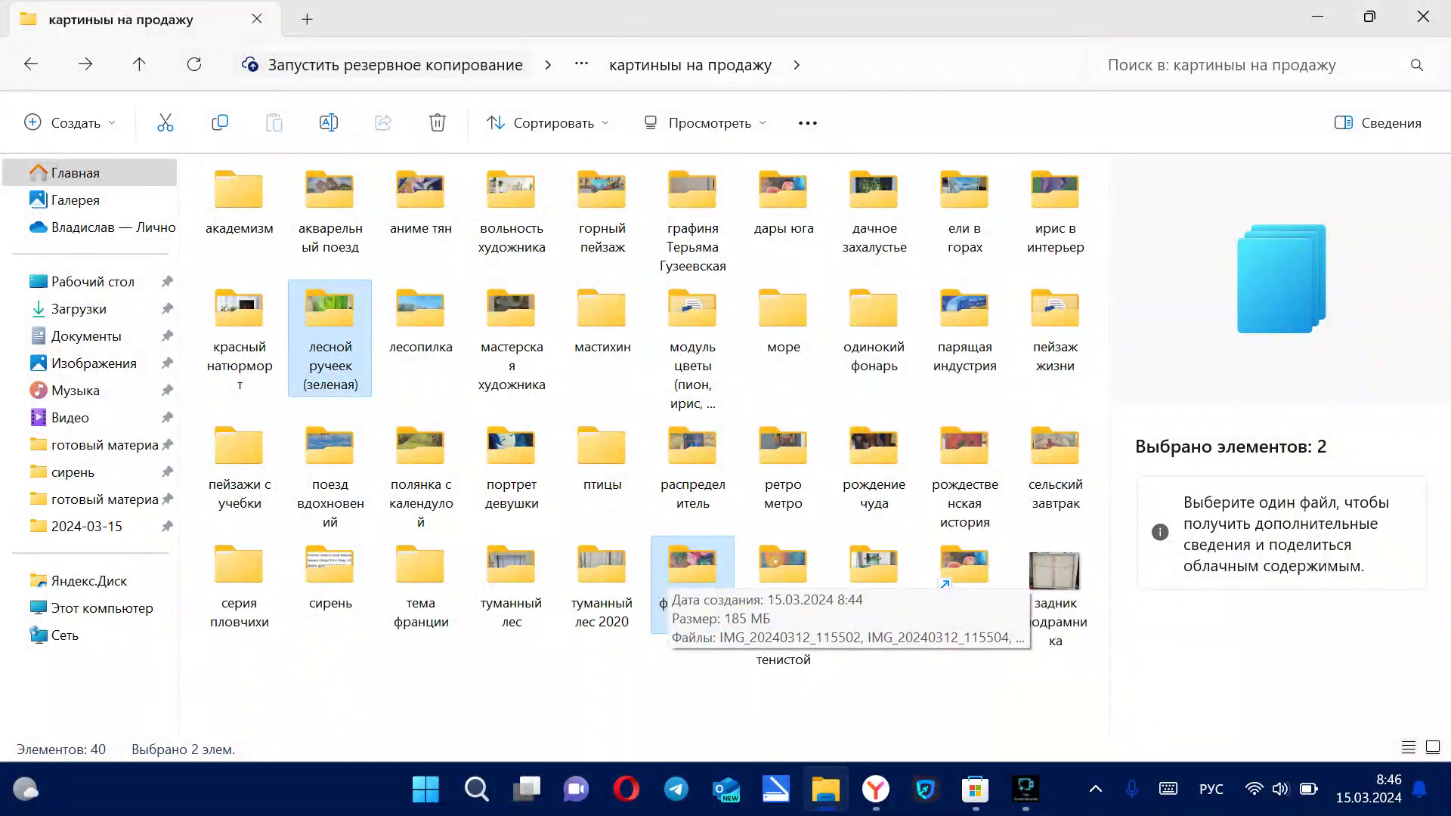
Check the remaining phone photos IMG_20240312_120918 through 120920 in распределитель and return to картиныы на продажу.
left_click(692, 453)
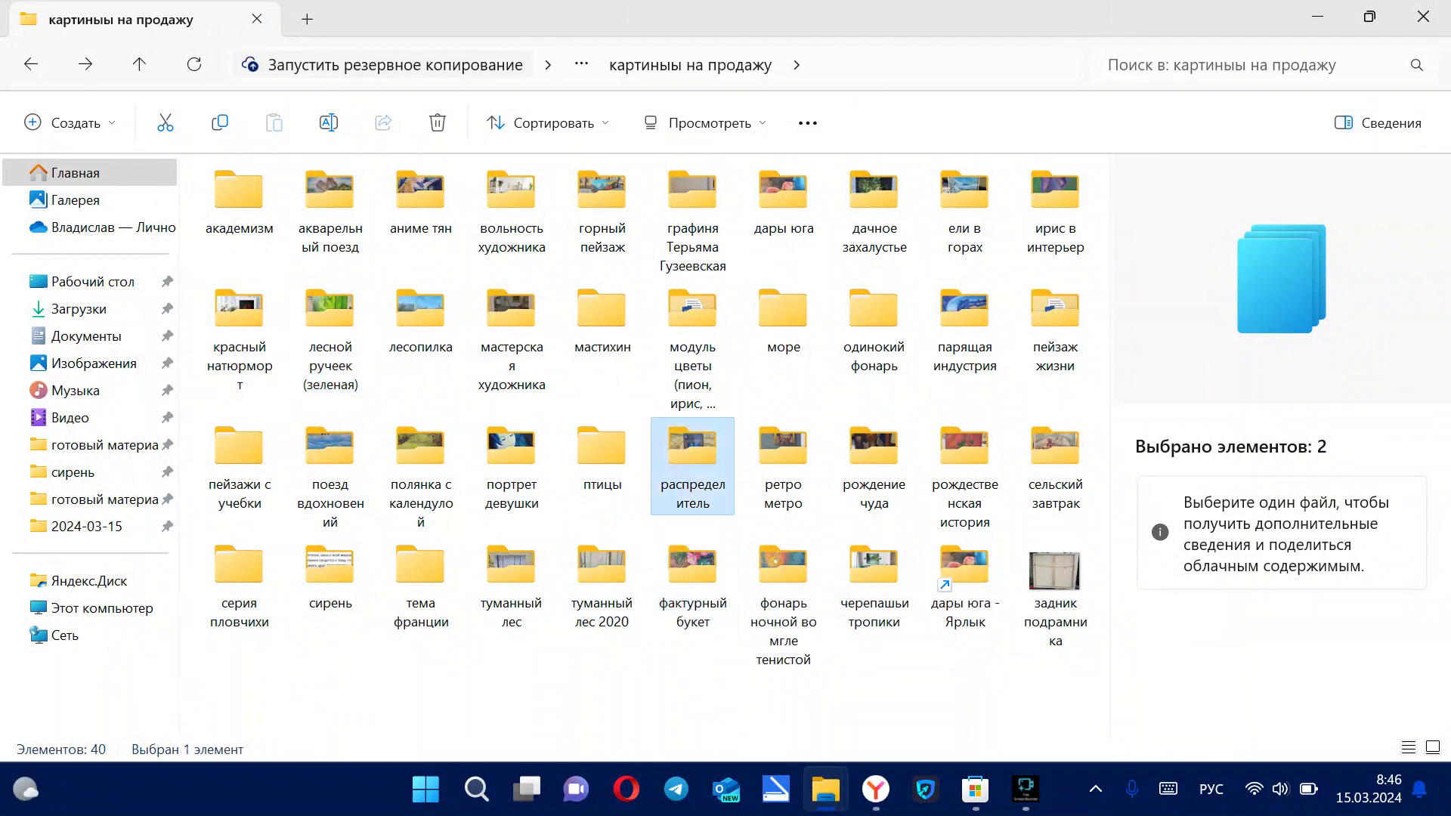
double_click(692, 454)
left_click_drag(249, 322, 543, 201)
left_click_drag(249, 203, 249, 202)
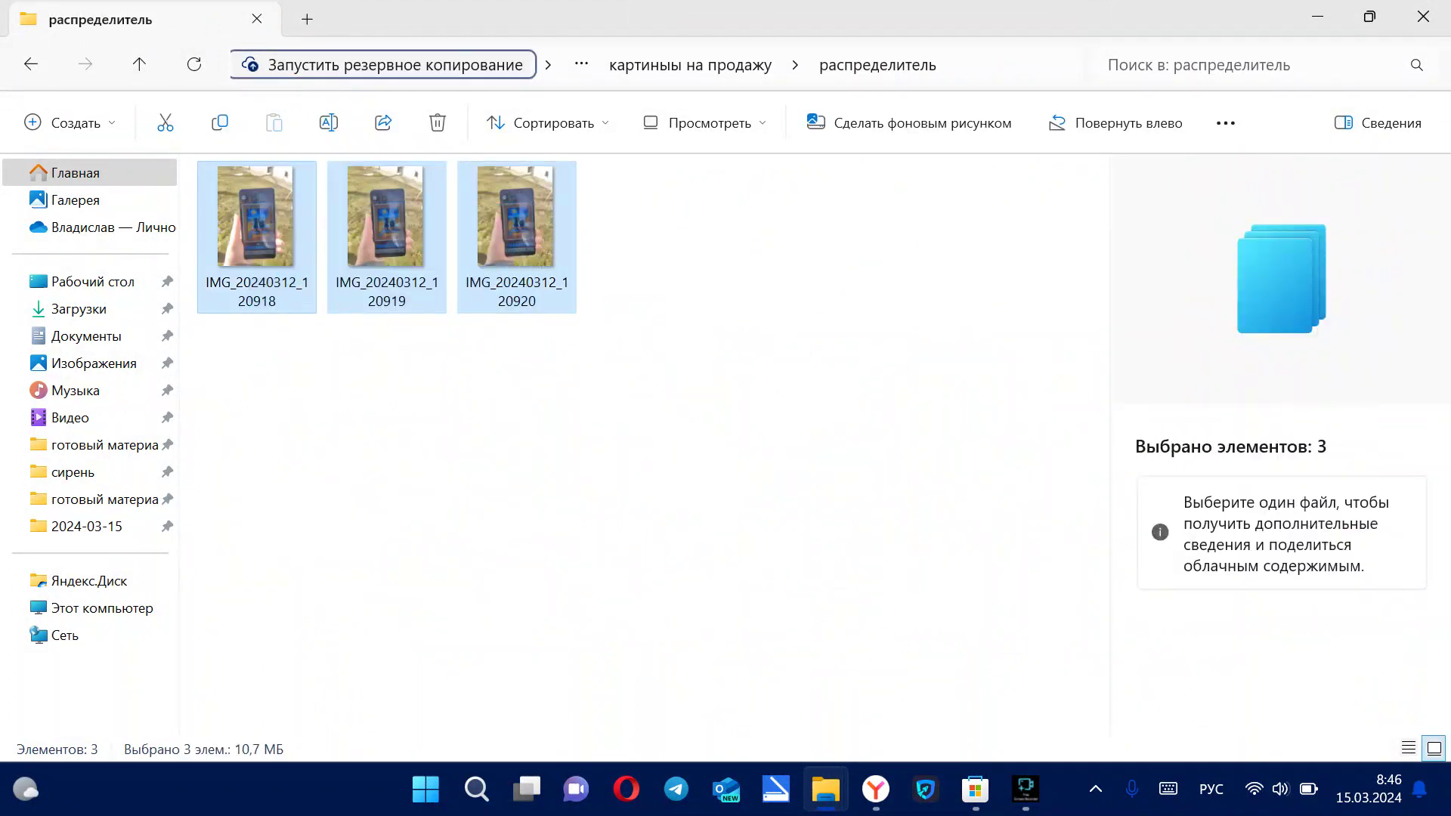
right_click(249, 202)
left_click(831, 453)
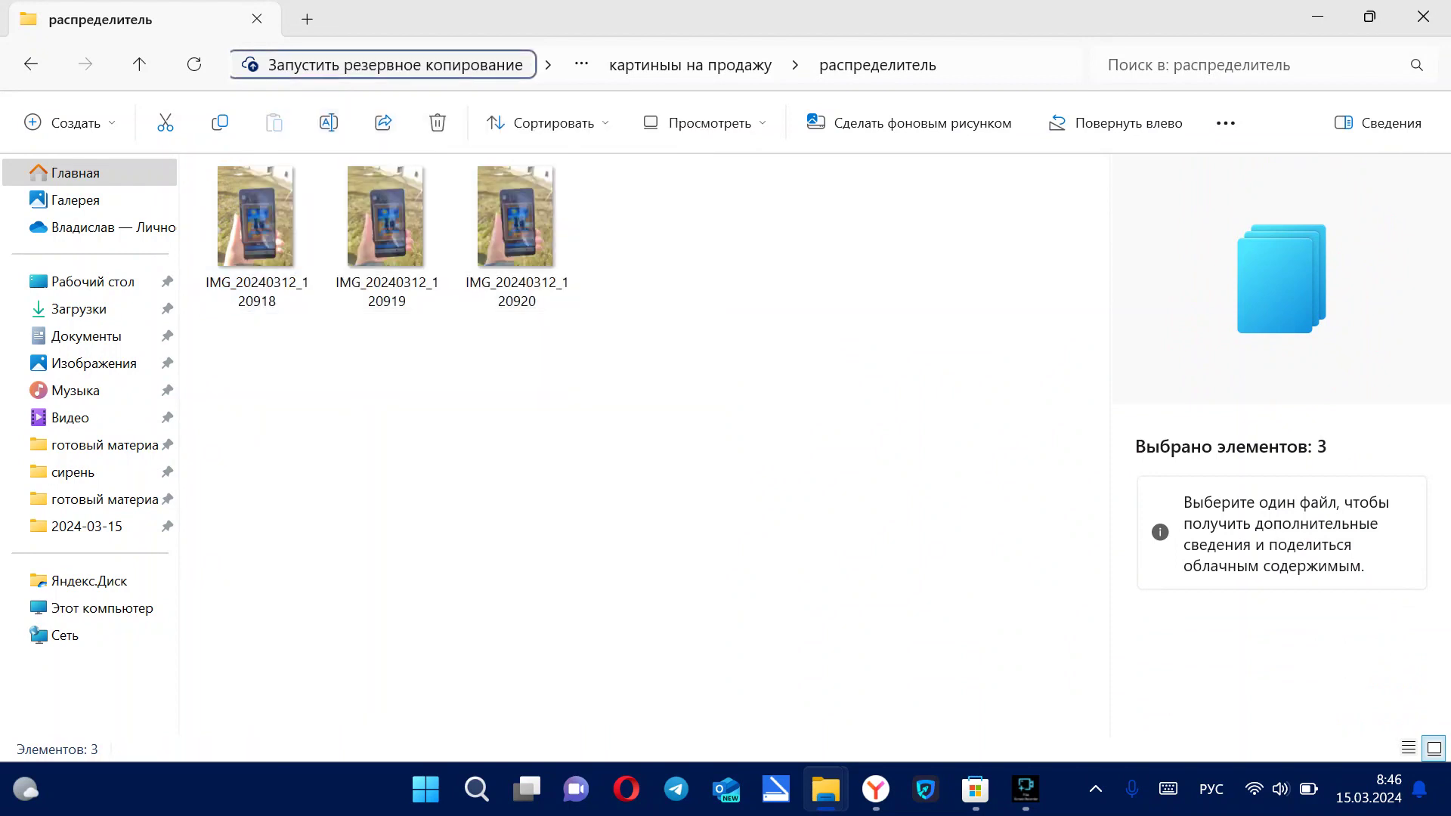
left_click(30, 64)
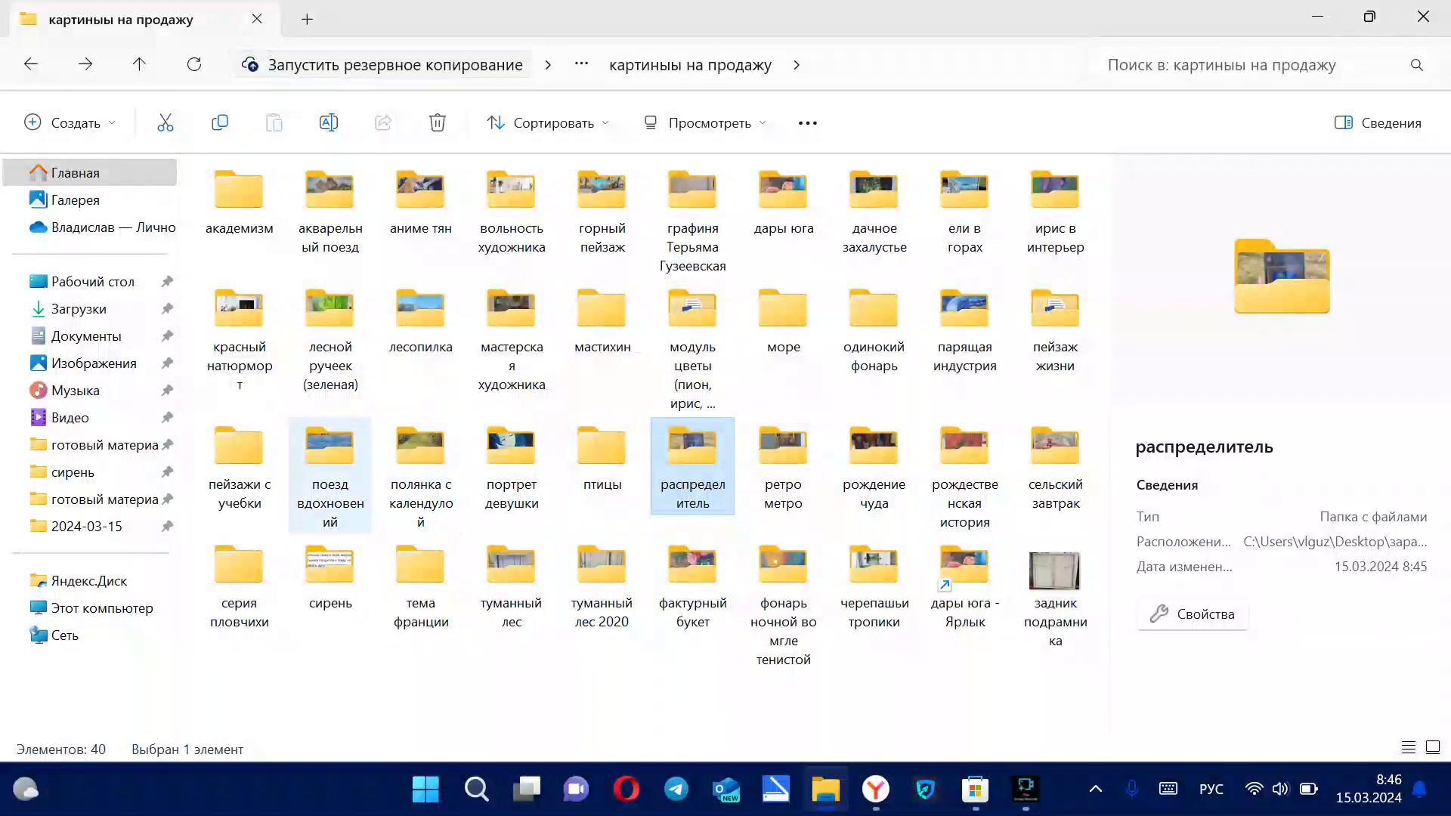
Create a folder named сжатый материал in the сирень с черной обводкой folder inside сирень.
double_click(330, 574)
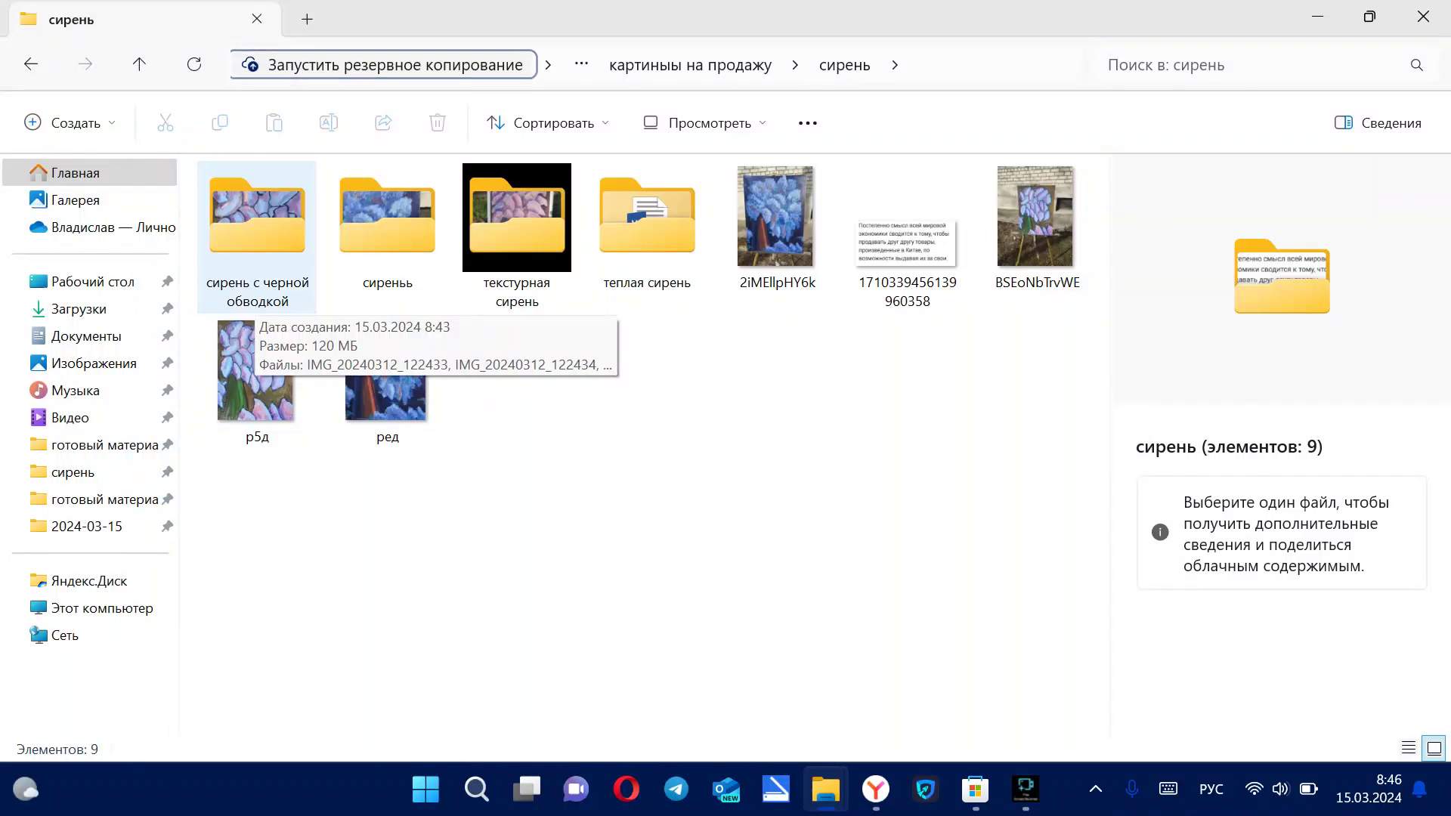
double_click(257, 219)
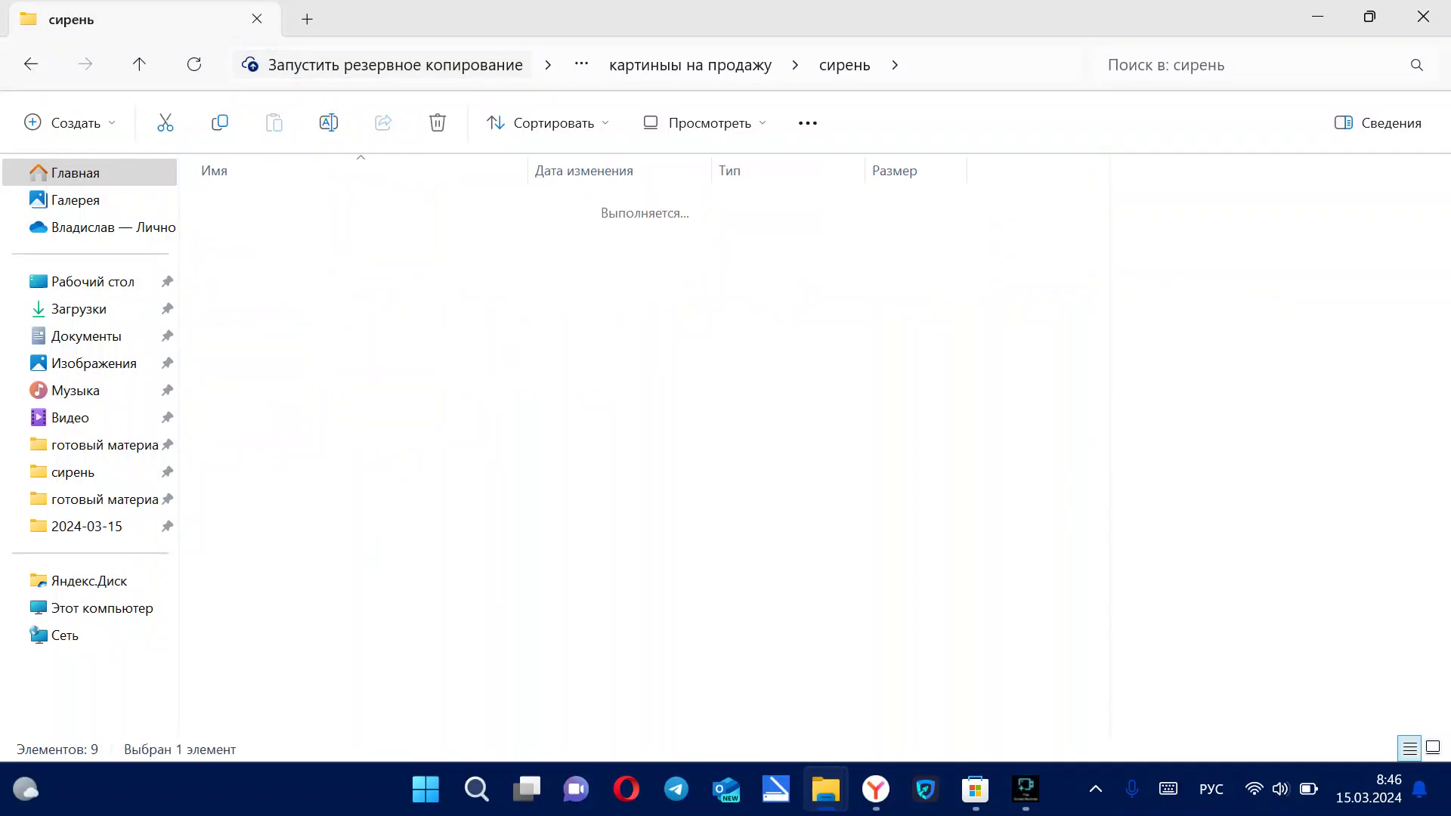
right_click(737, 576)
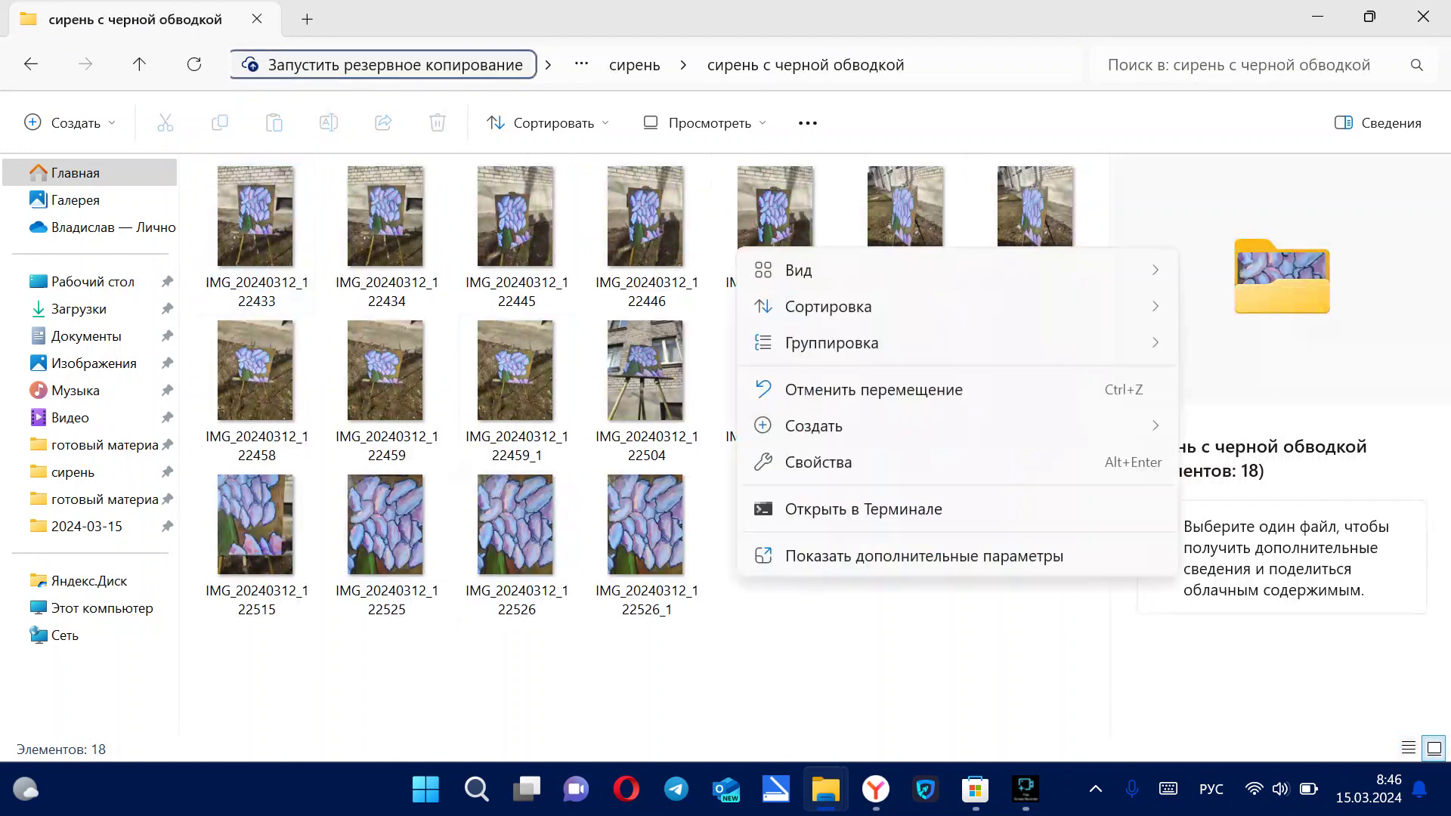
mouse_move(813, 425)
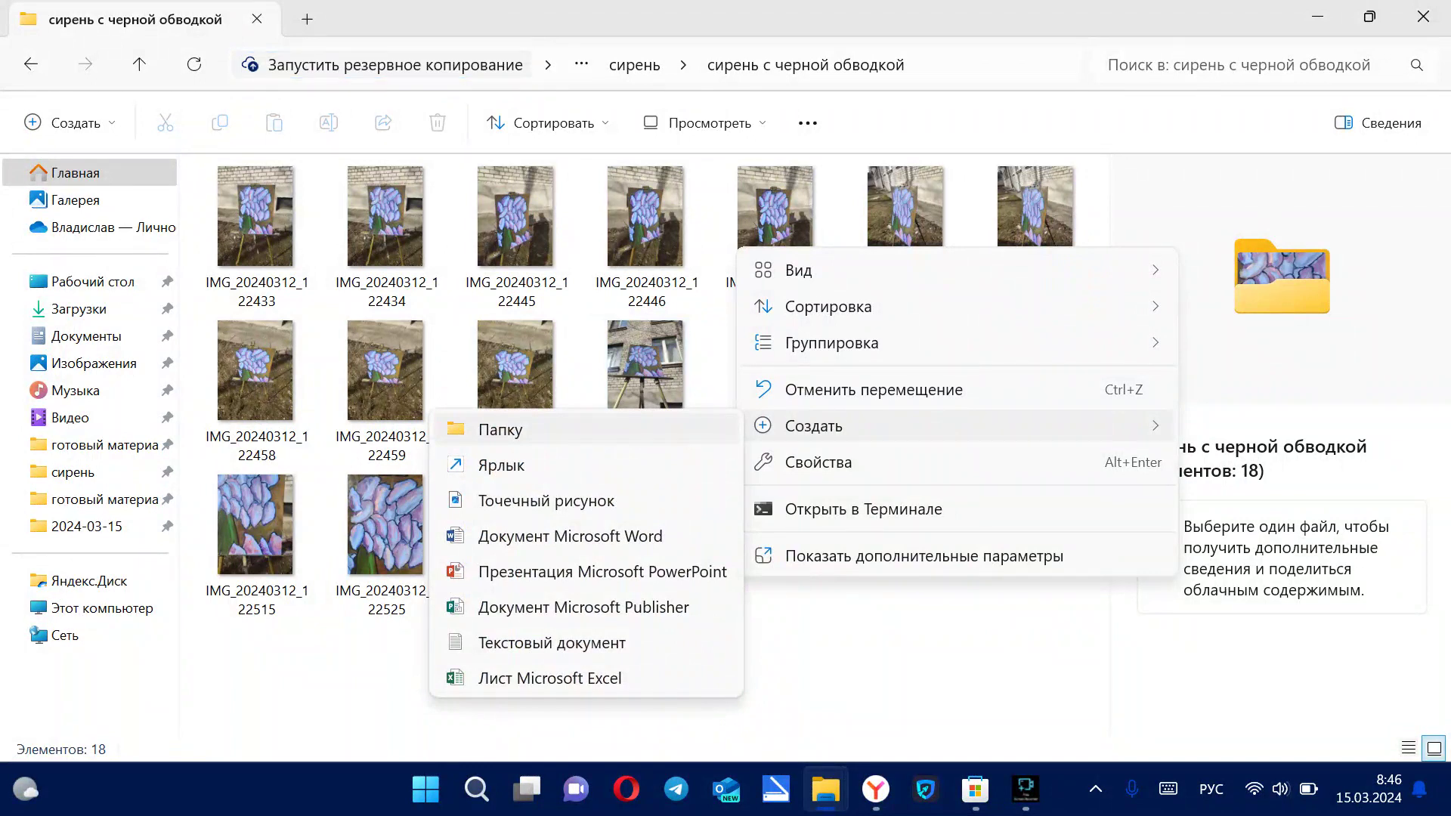
left_click(500, 429)
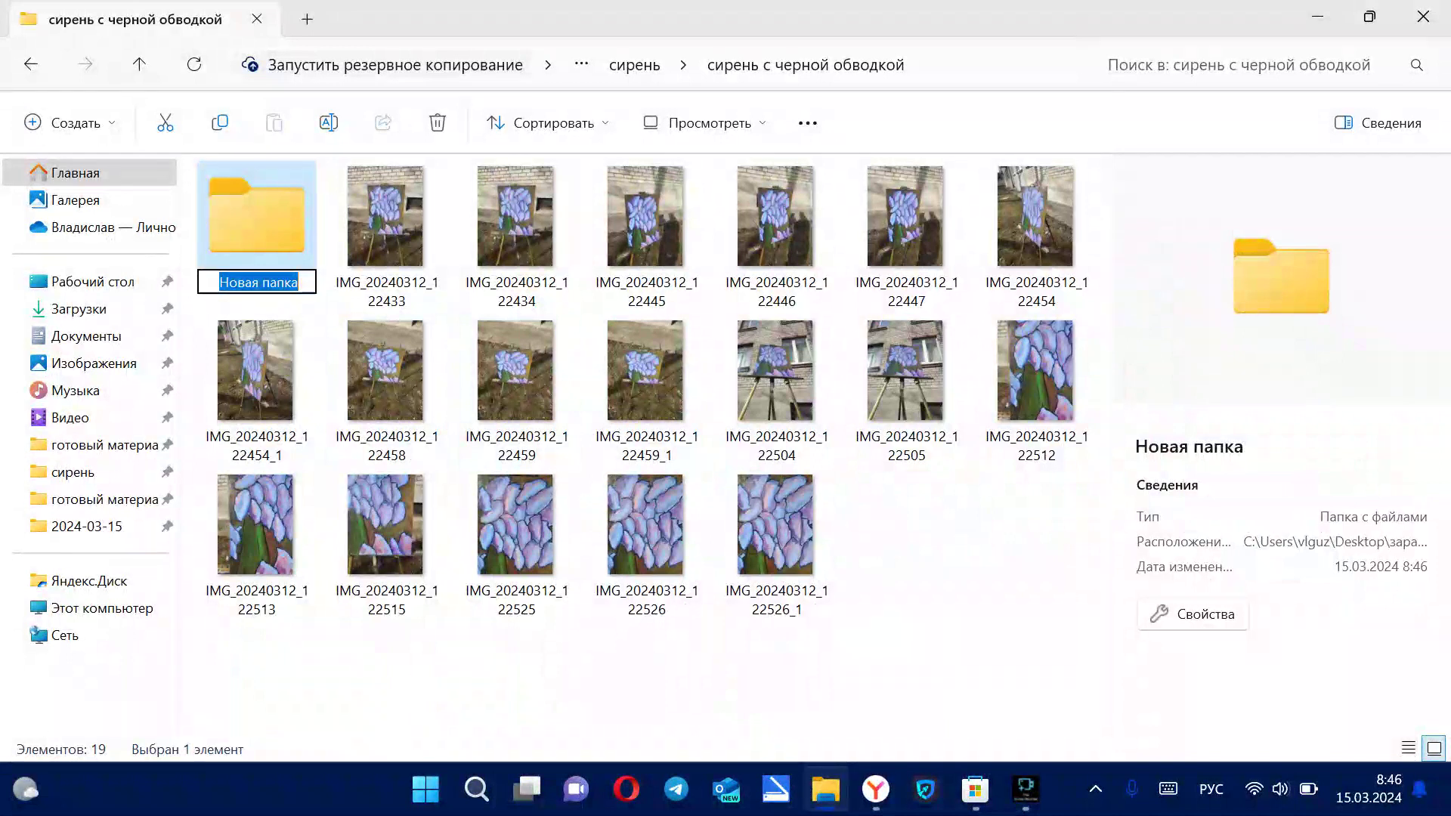
type("сжа")
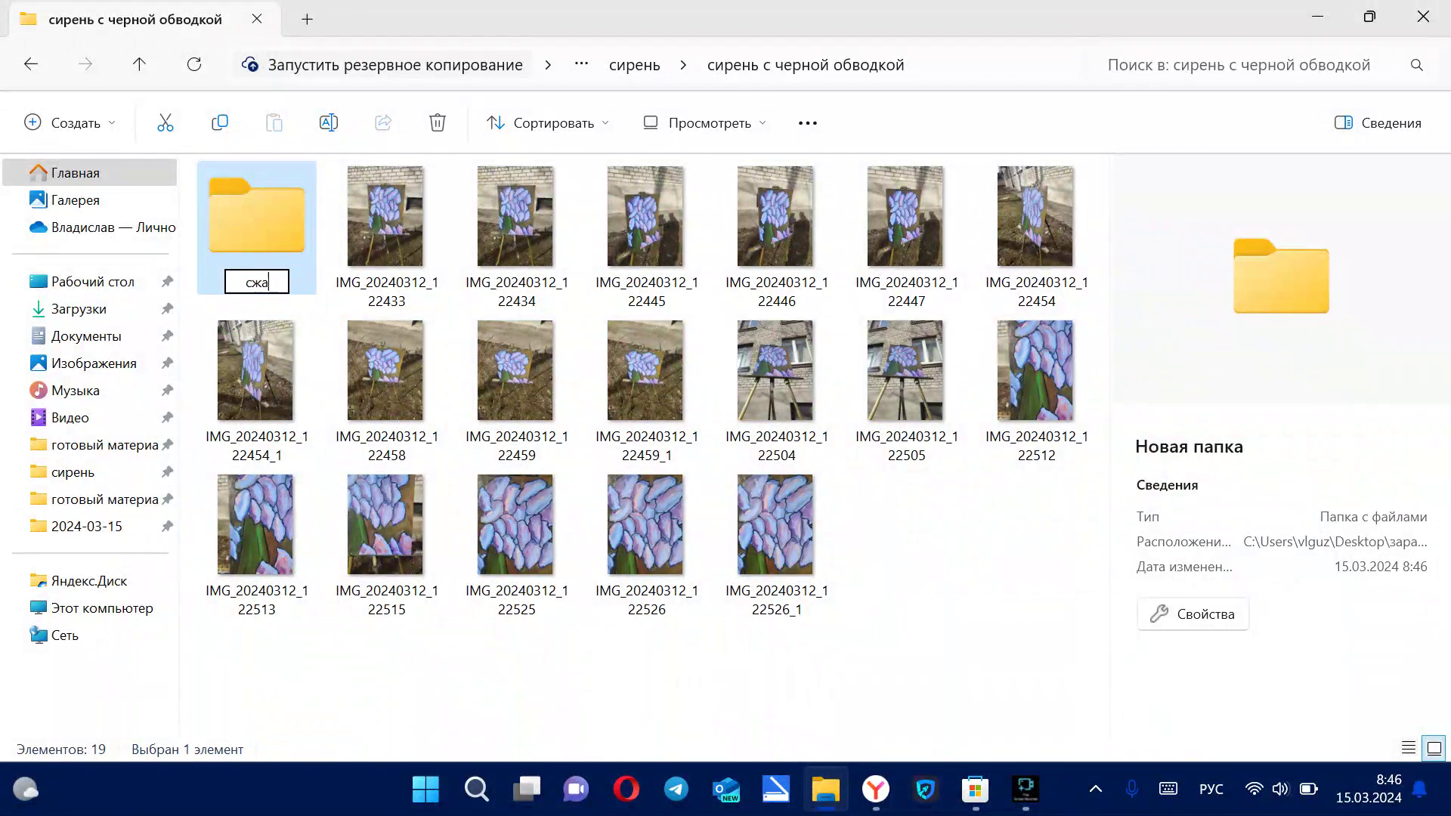
type("тый материал")
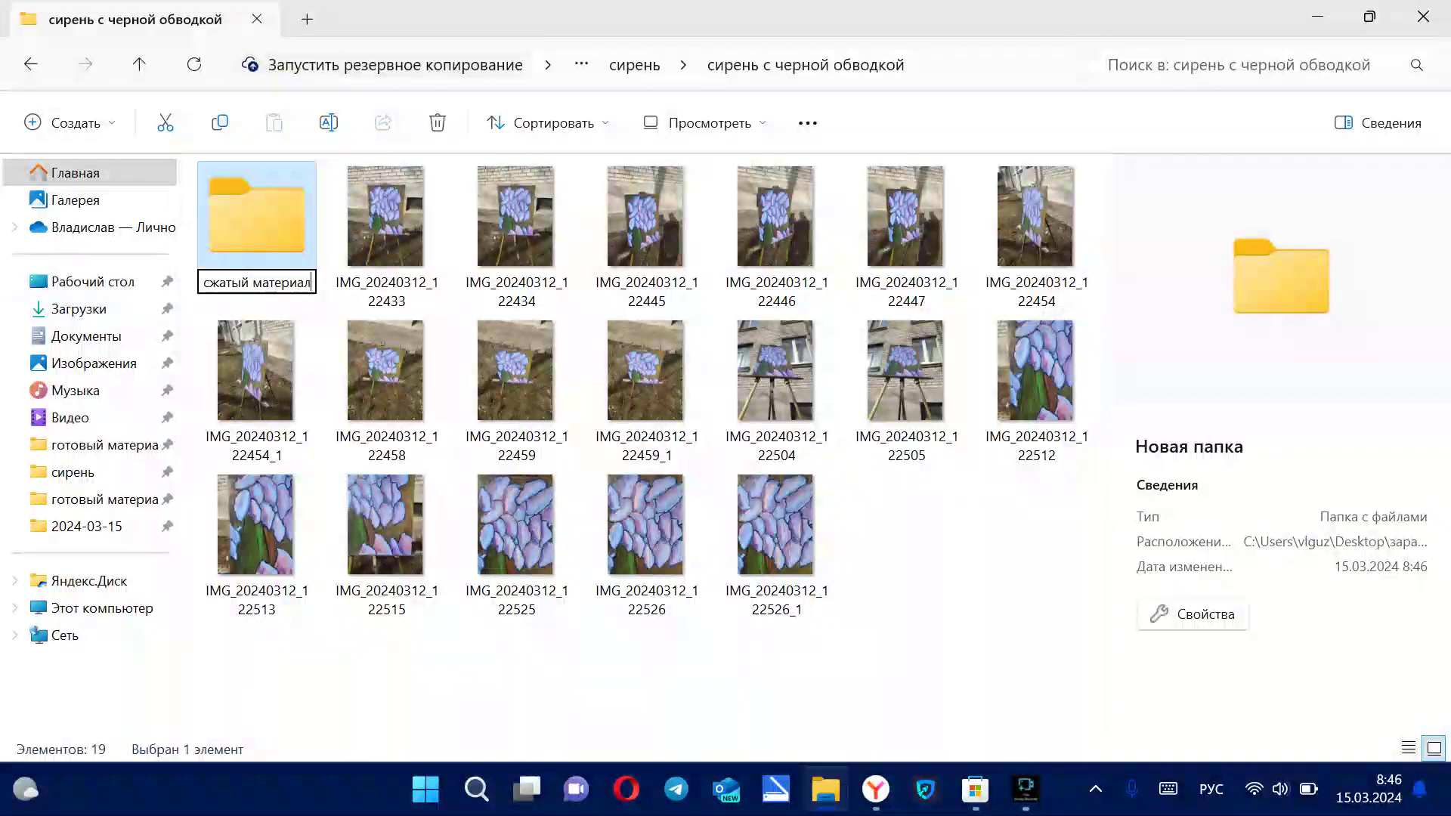
key("Return")
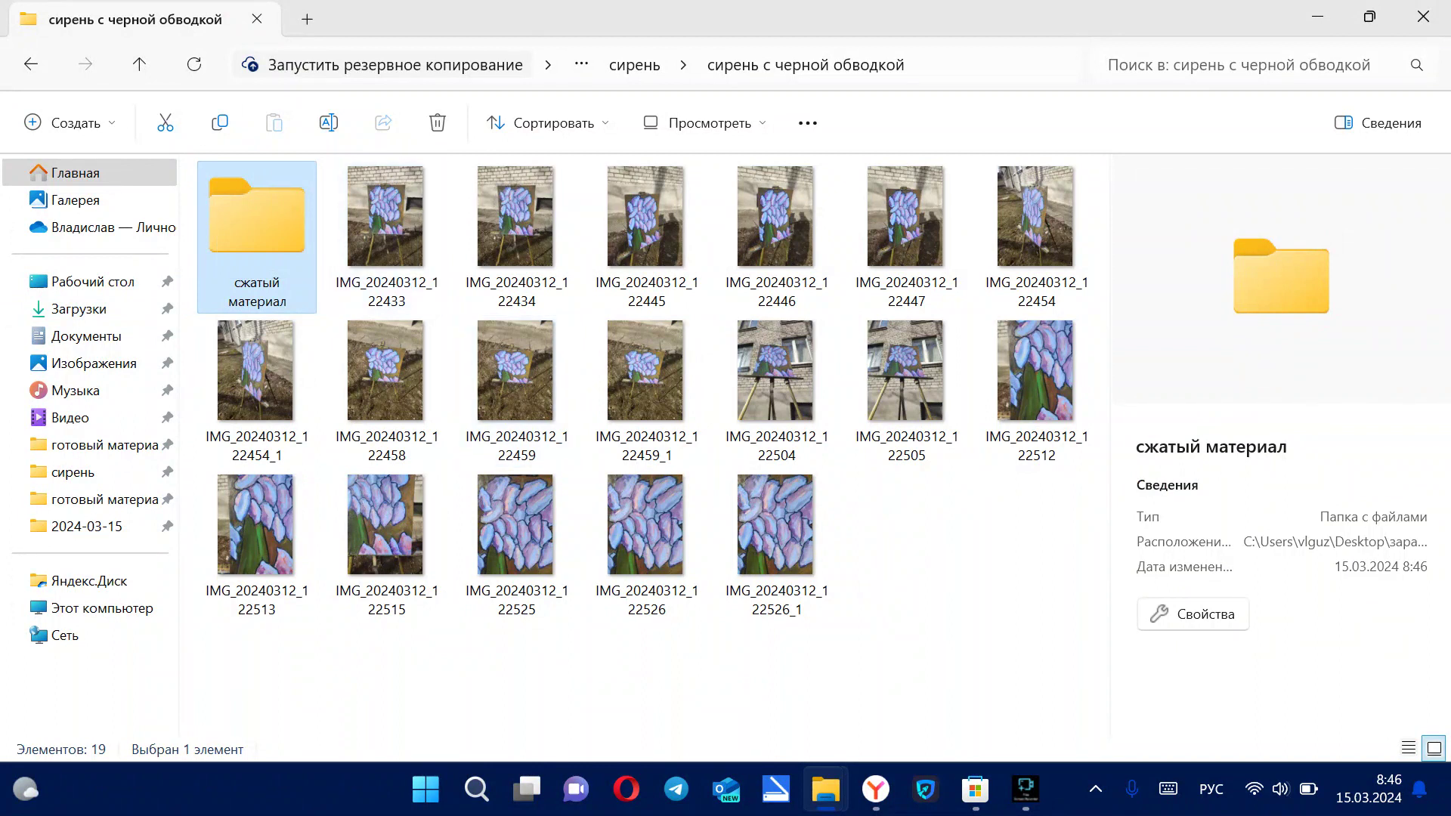
Rename the new folder in сирень с черной обводкой as готовый материал.
key("F2")
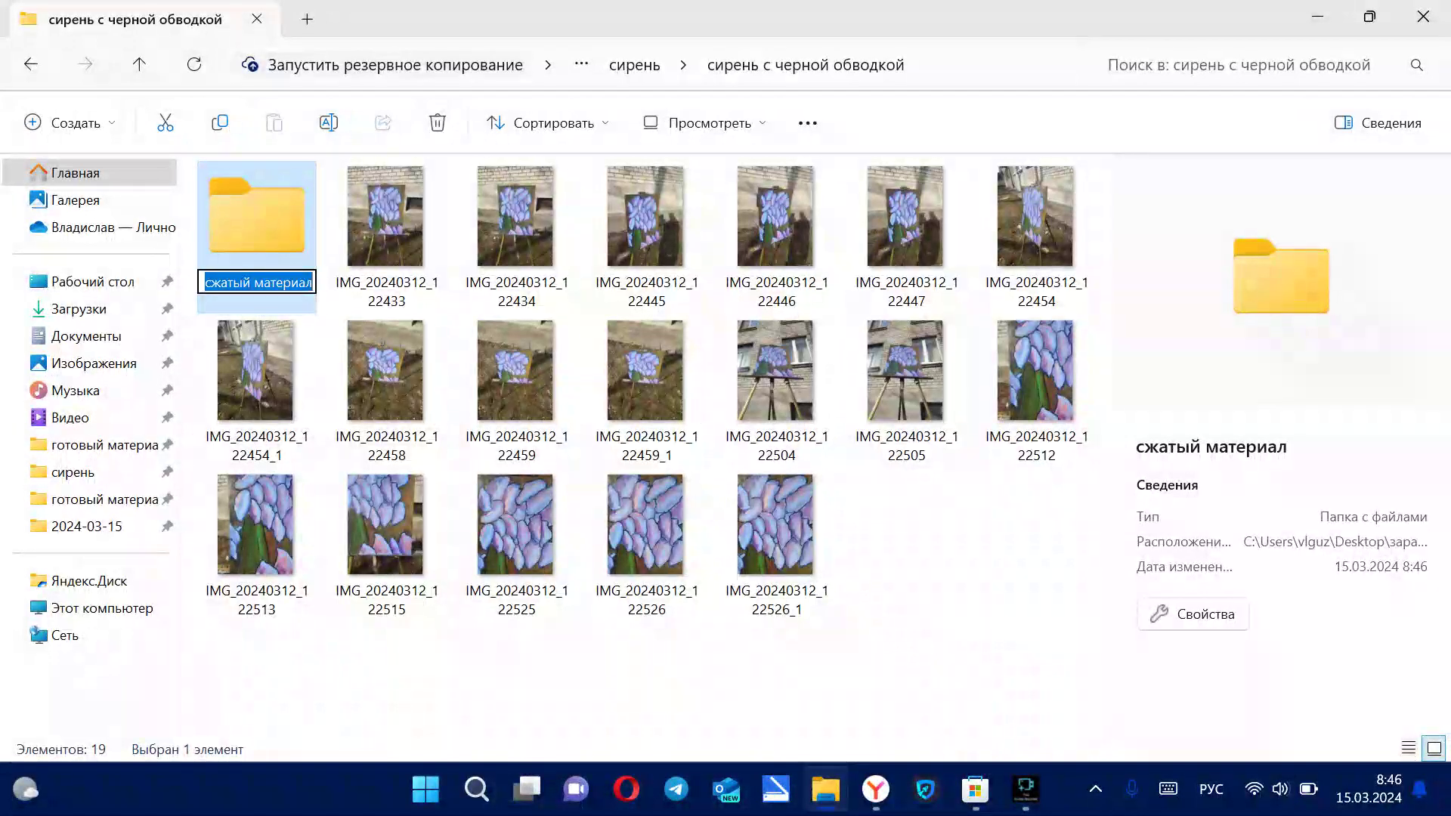
left_click(250, 282)
key("BackSpace")
key("BackSpace")
key("BackSpace")
type("готовый")
key("Return")
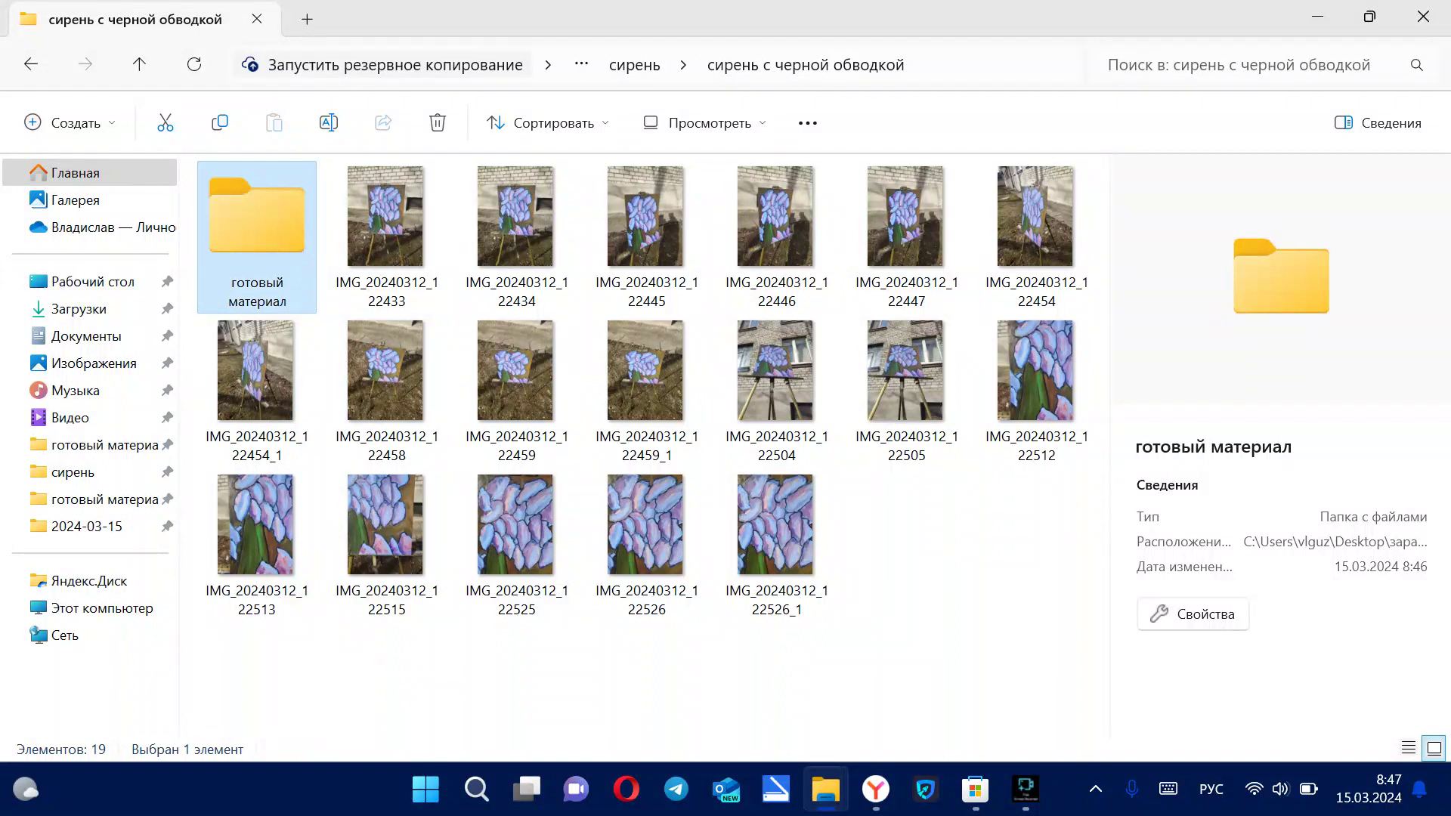
View the black-outlined lilac photos one by one, from IMG_20240312_122525 back to IMG_20240312_122454_1.
double_click(516, 524)
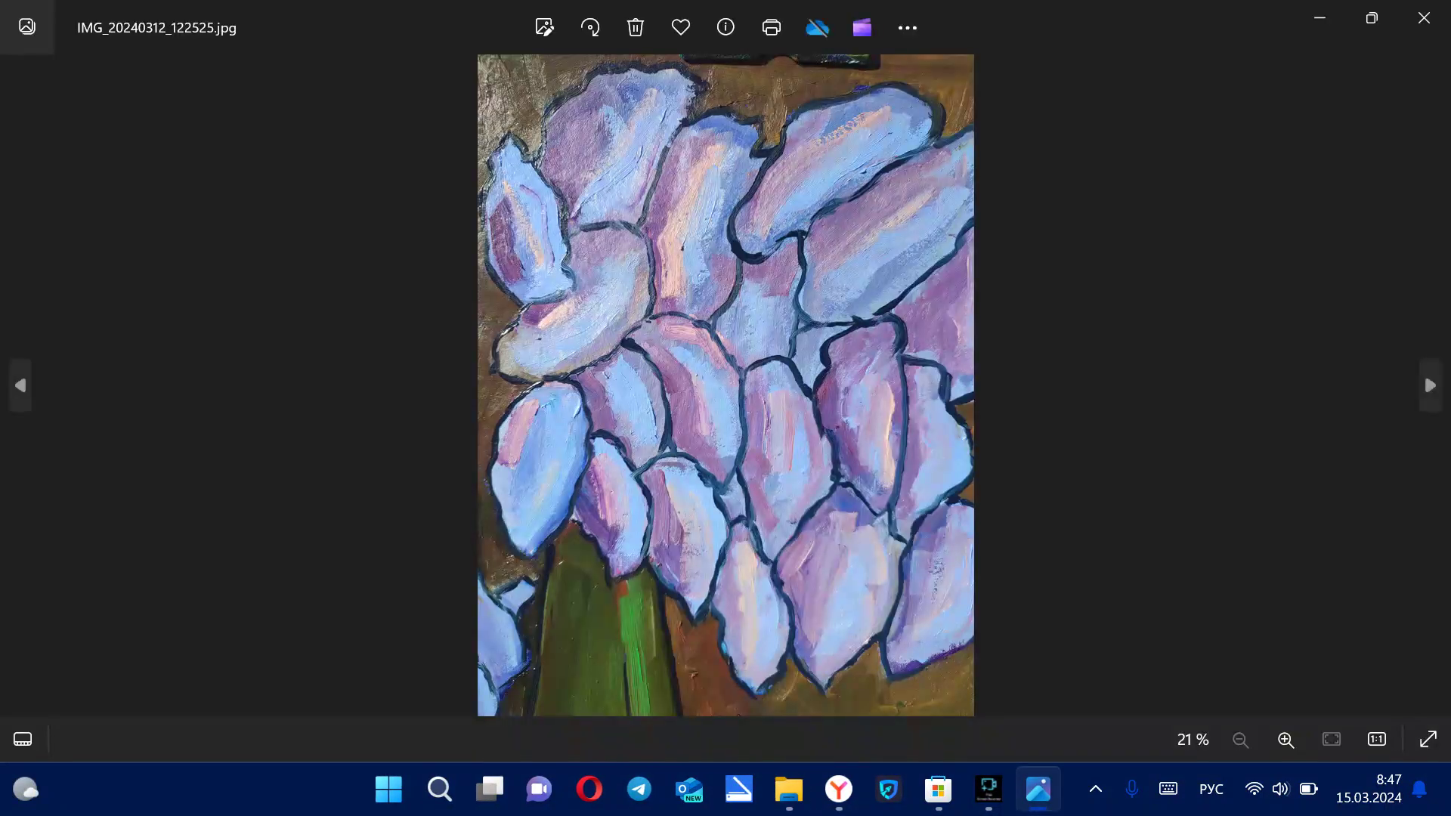
key("Left")
key("Left")
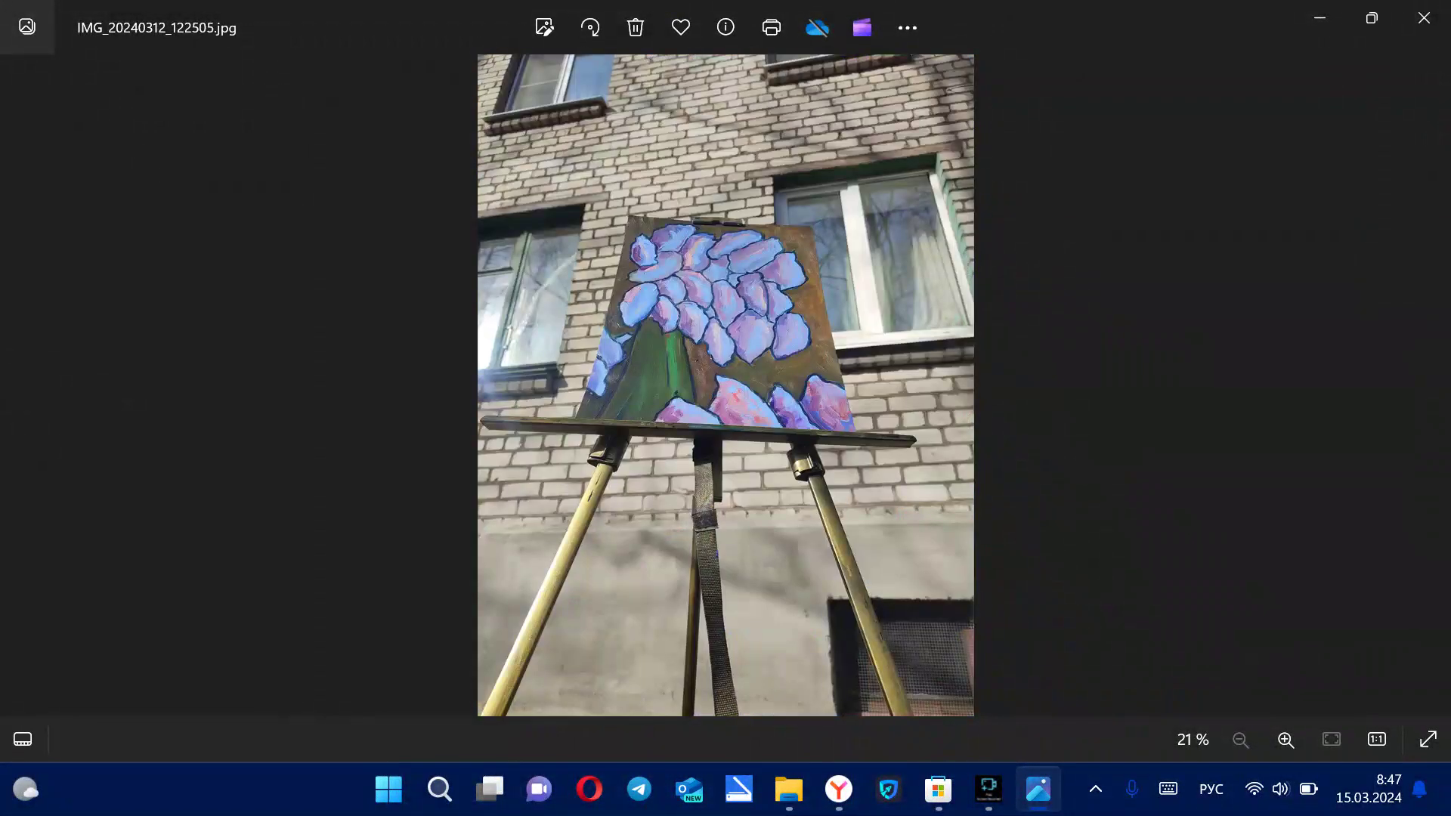
key("Left")
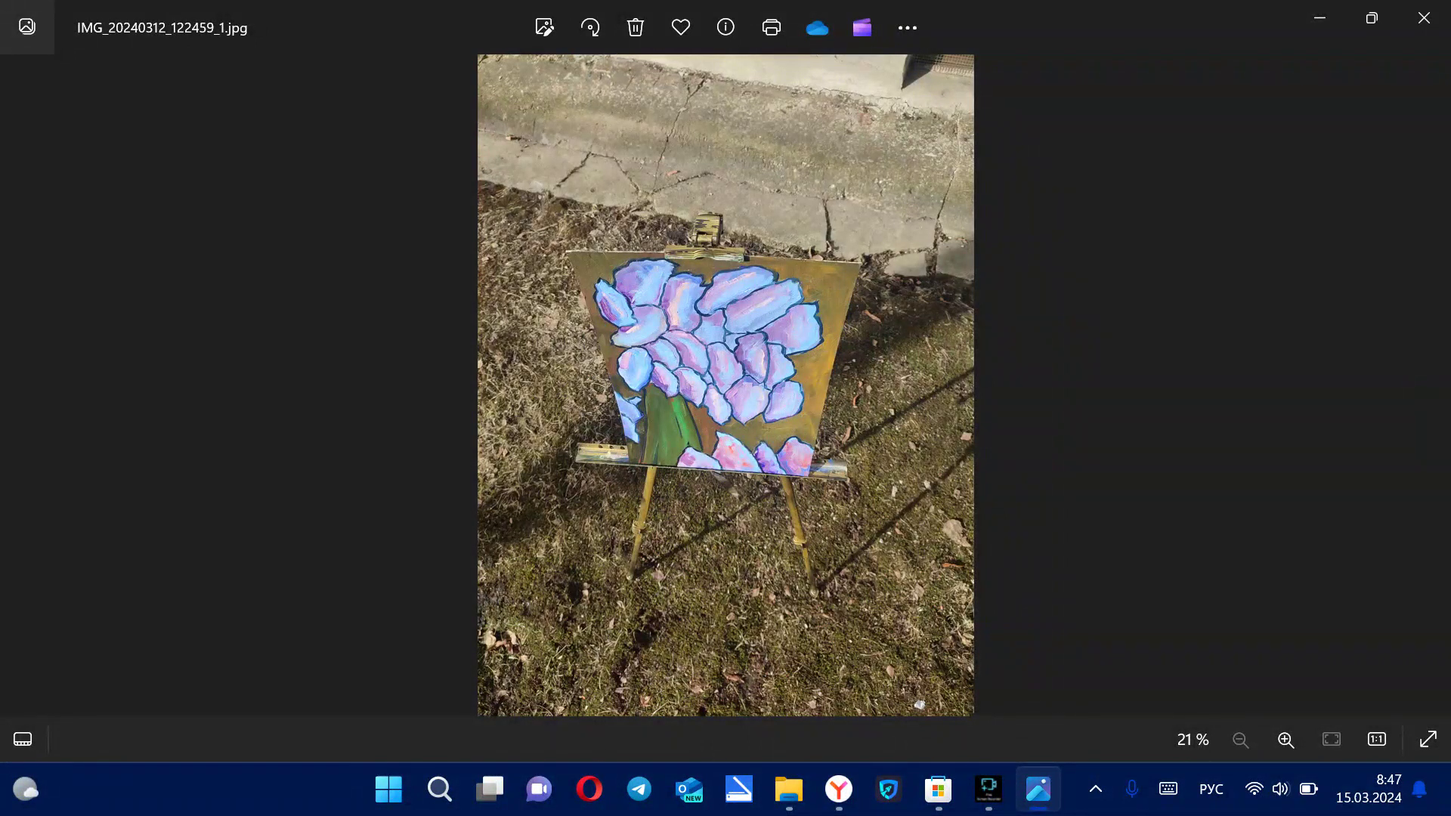
key("Left")
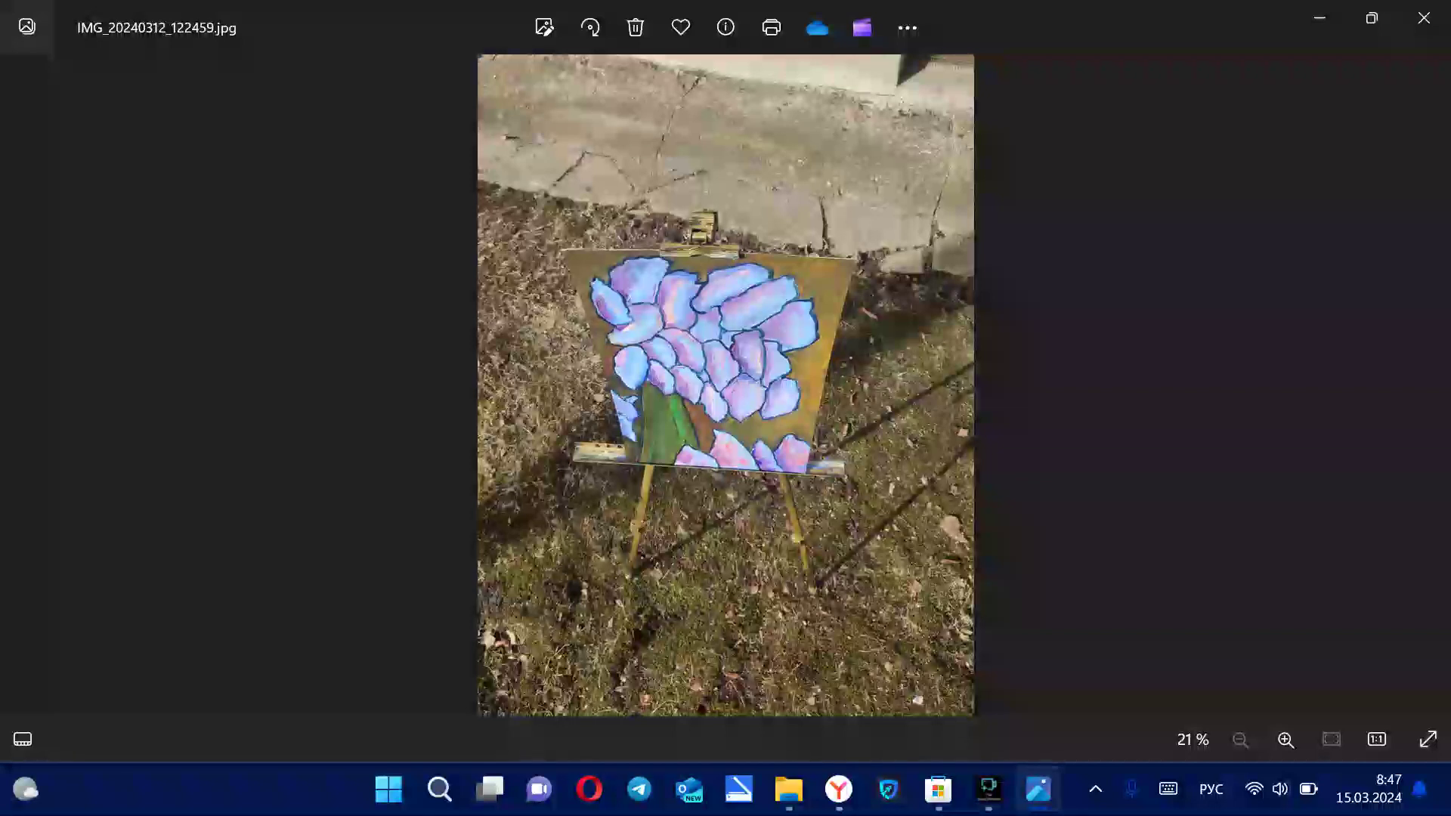
key("Left")
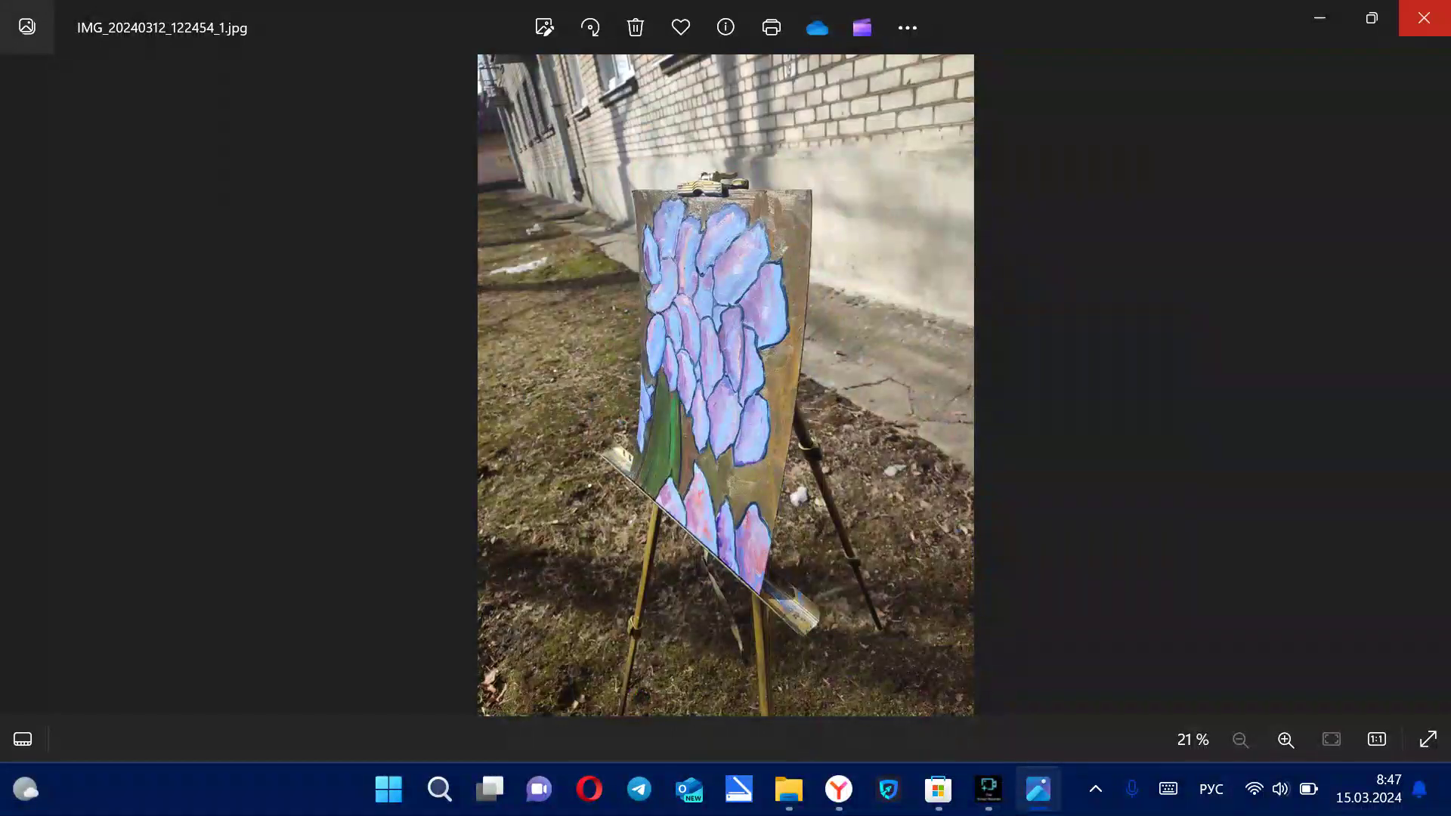
left_click(1423, 17)
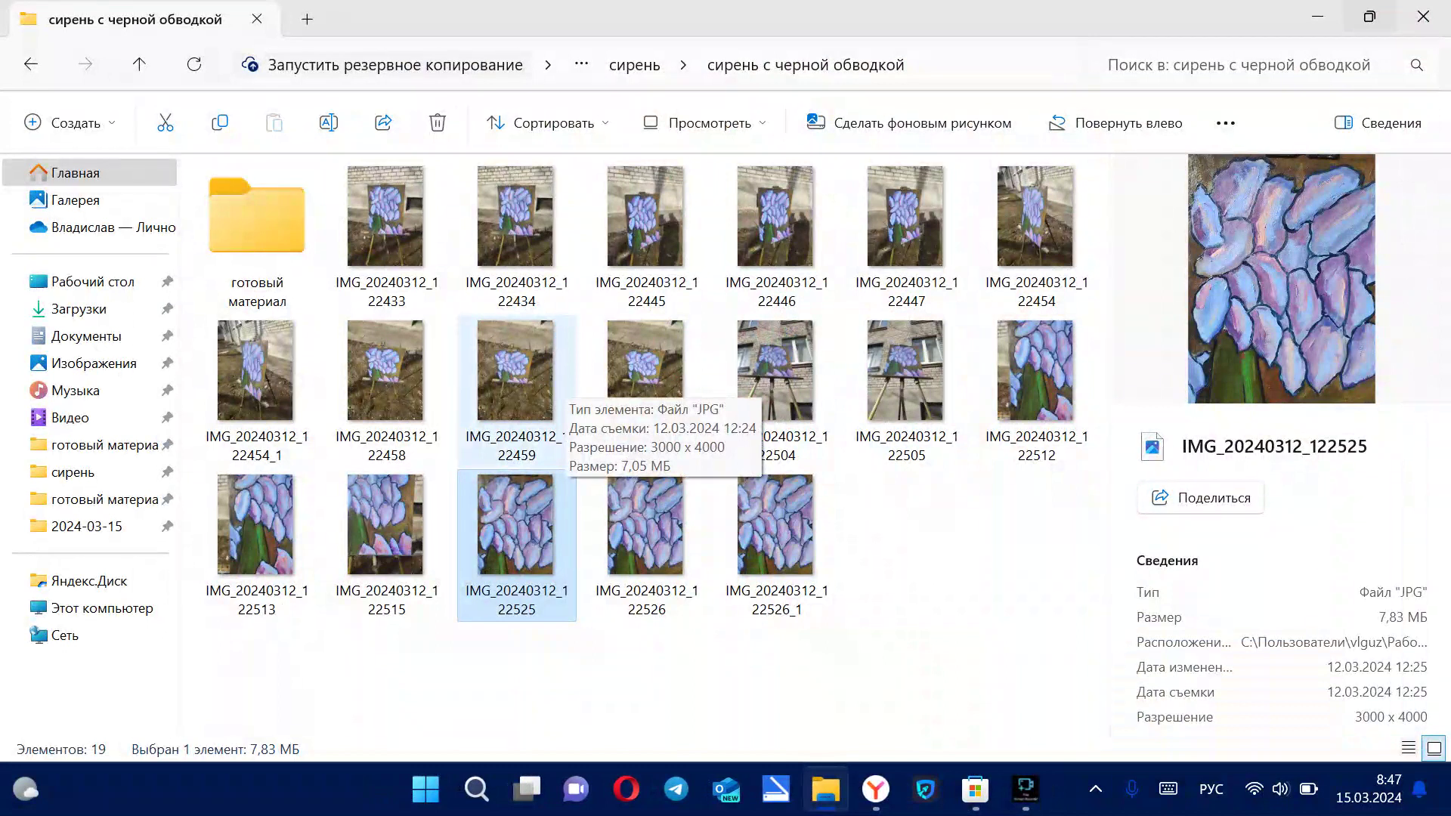
Look inside the готовый материал folder of сирень с черной обводкой and go back up to the сирень folder.
double_click(256, 219)
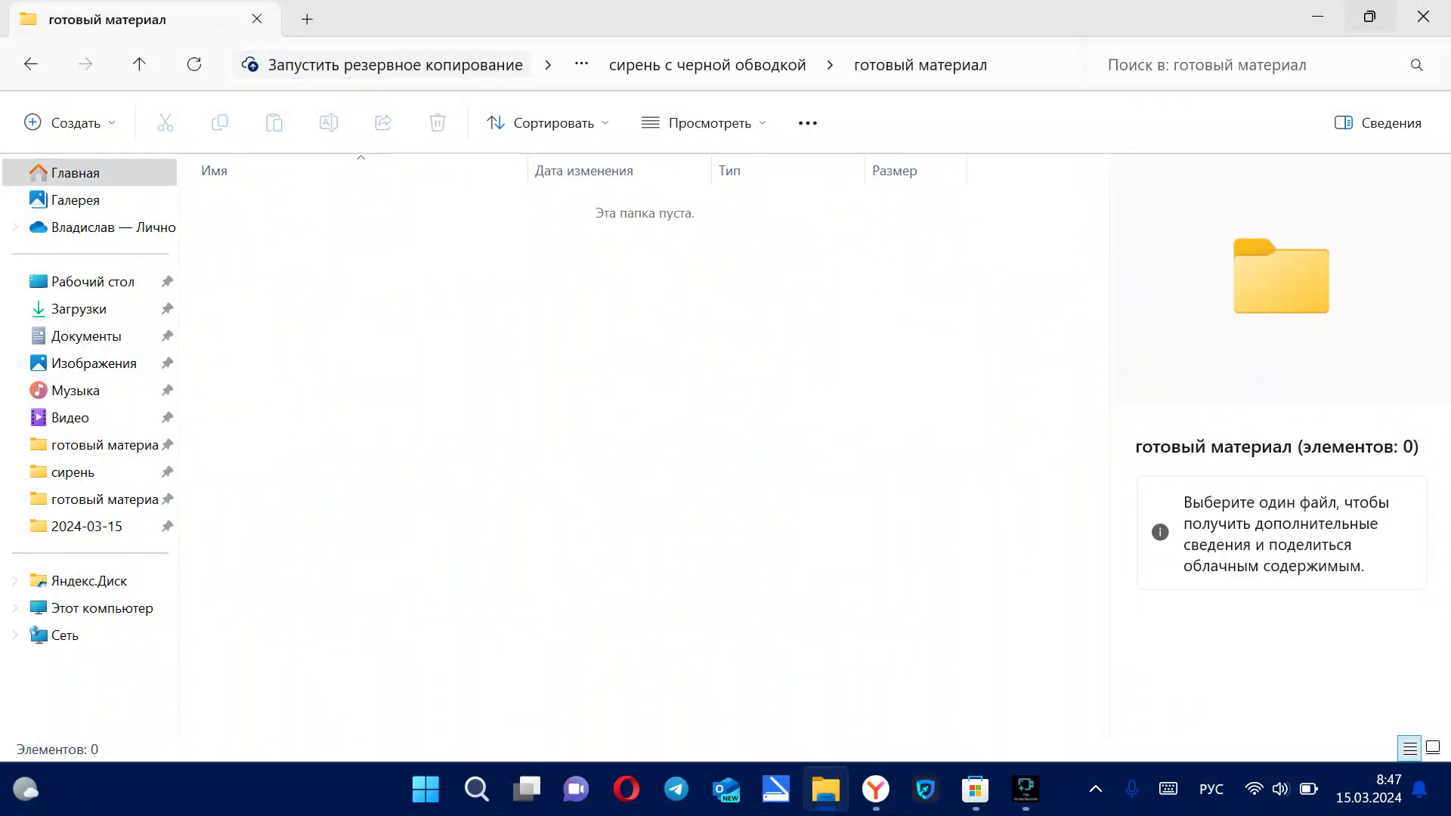
left_click(30, 63)
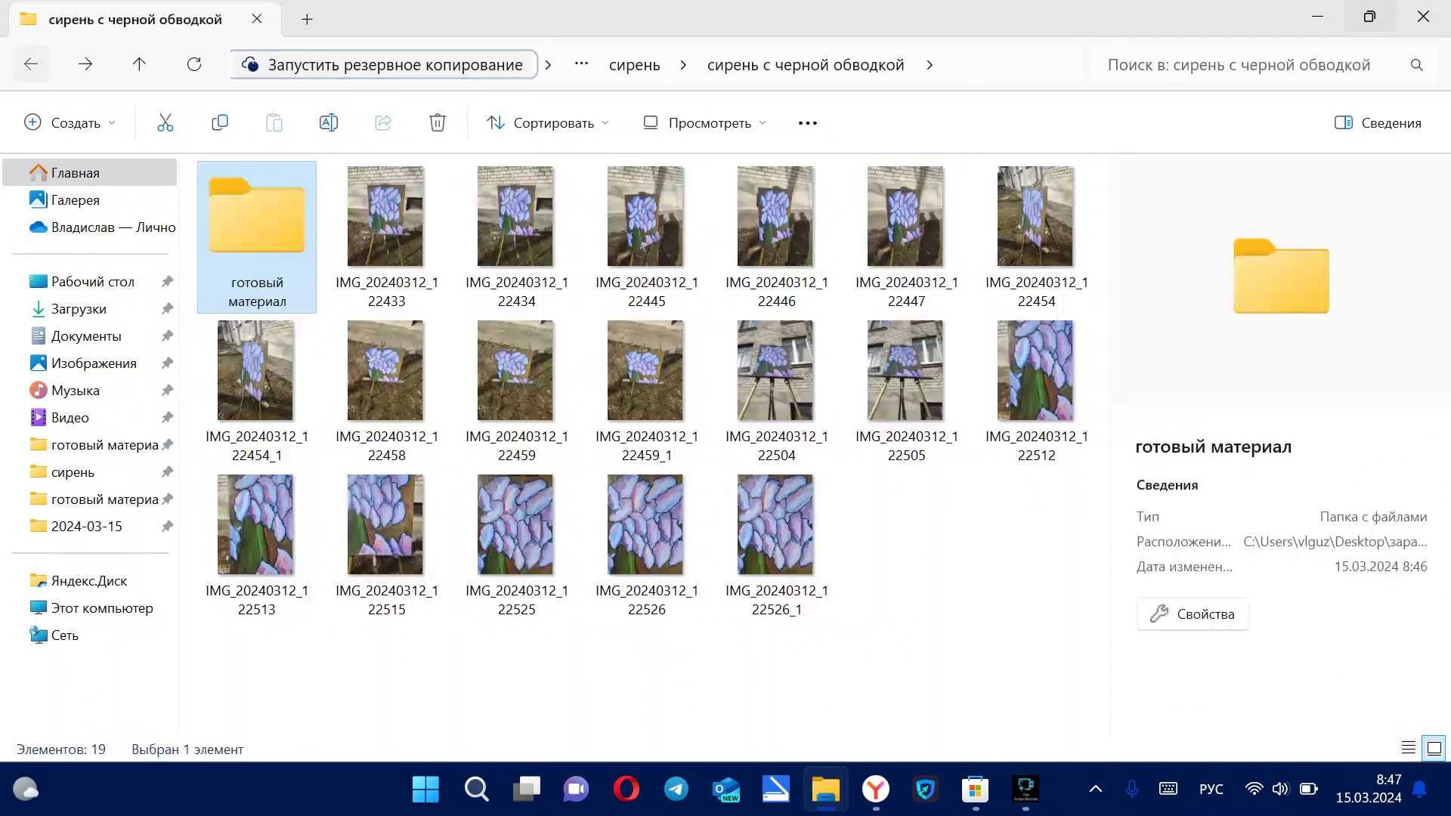
left_click(30, 63)
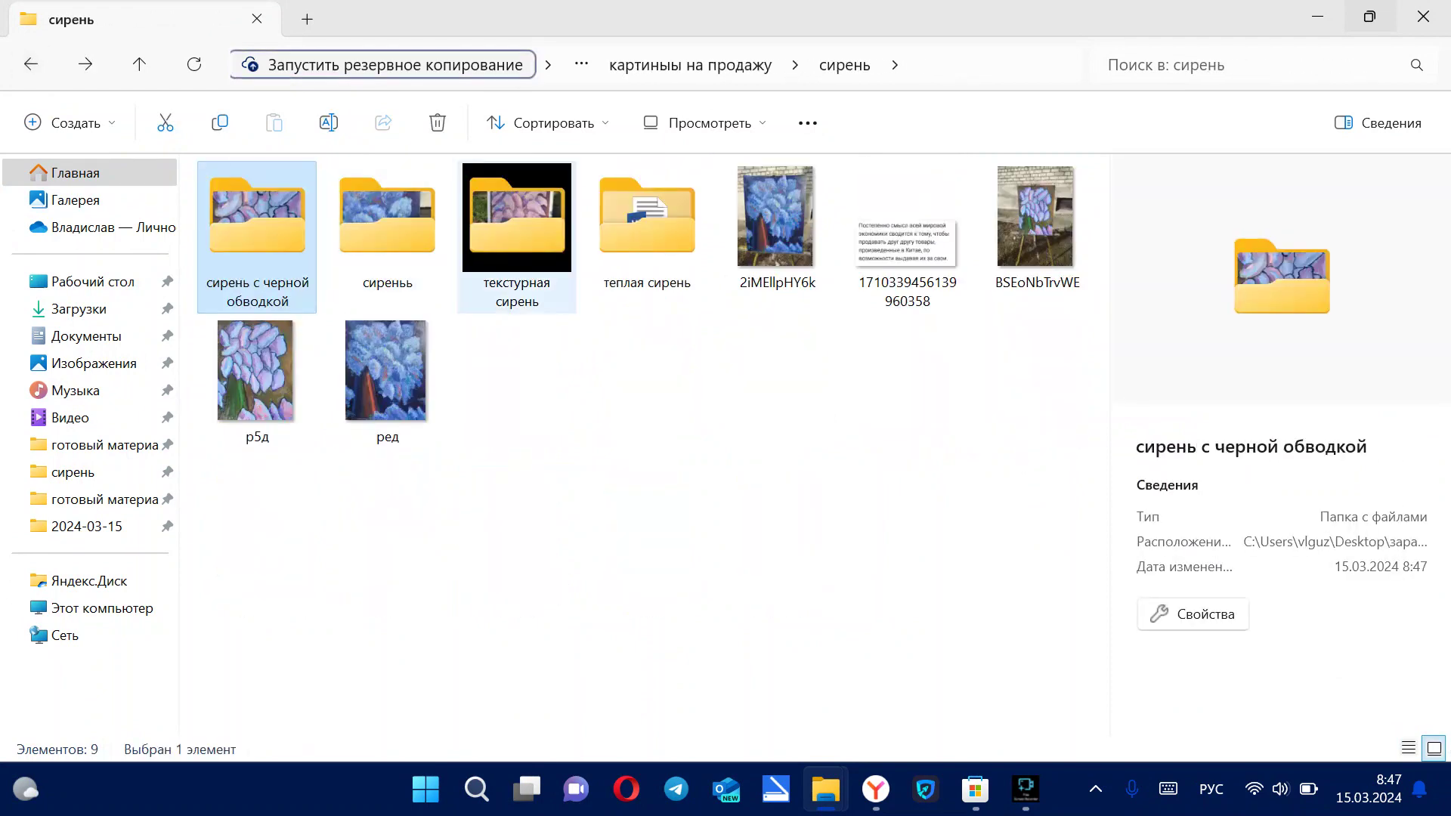
Read the аннотация document in the готовый материал folder of текстурная сирень, and close it.
double_click(517, 226)
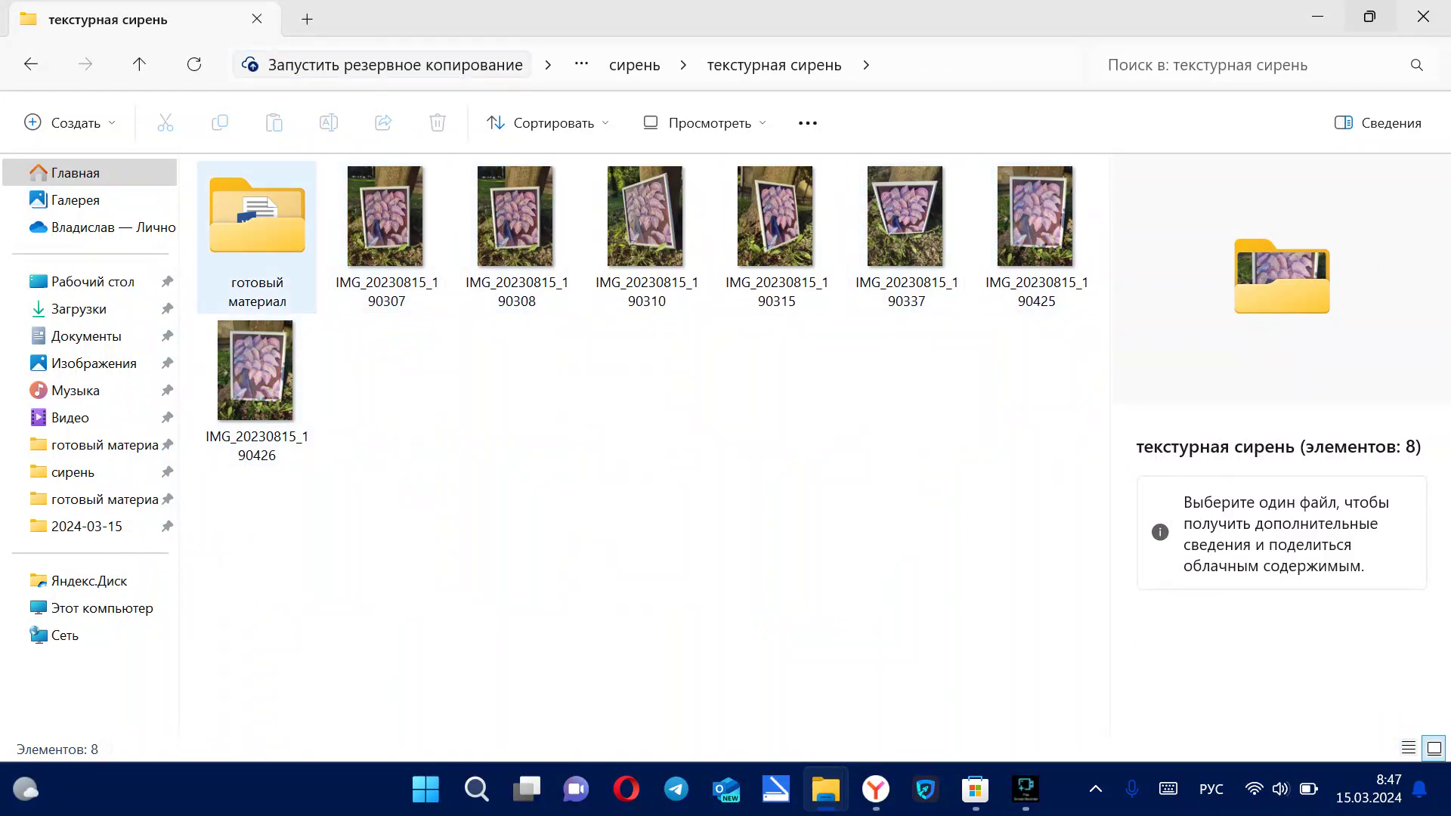
double_click(257, 226)
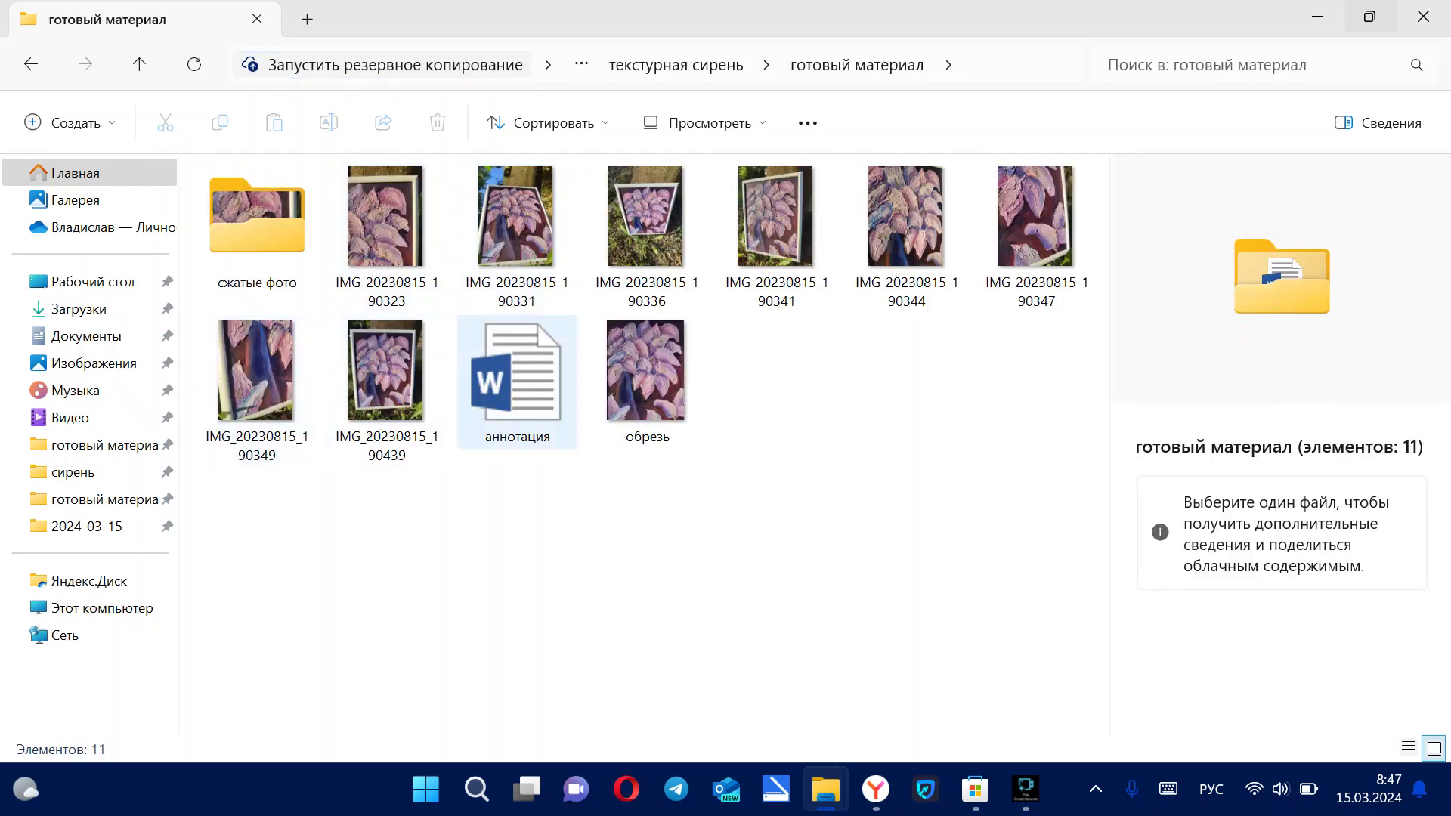
double_click(517, 382)
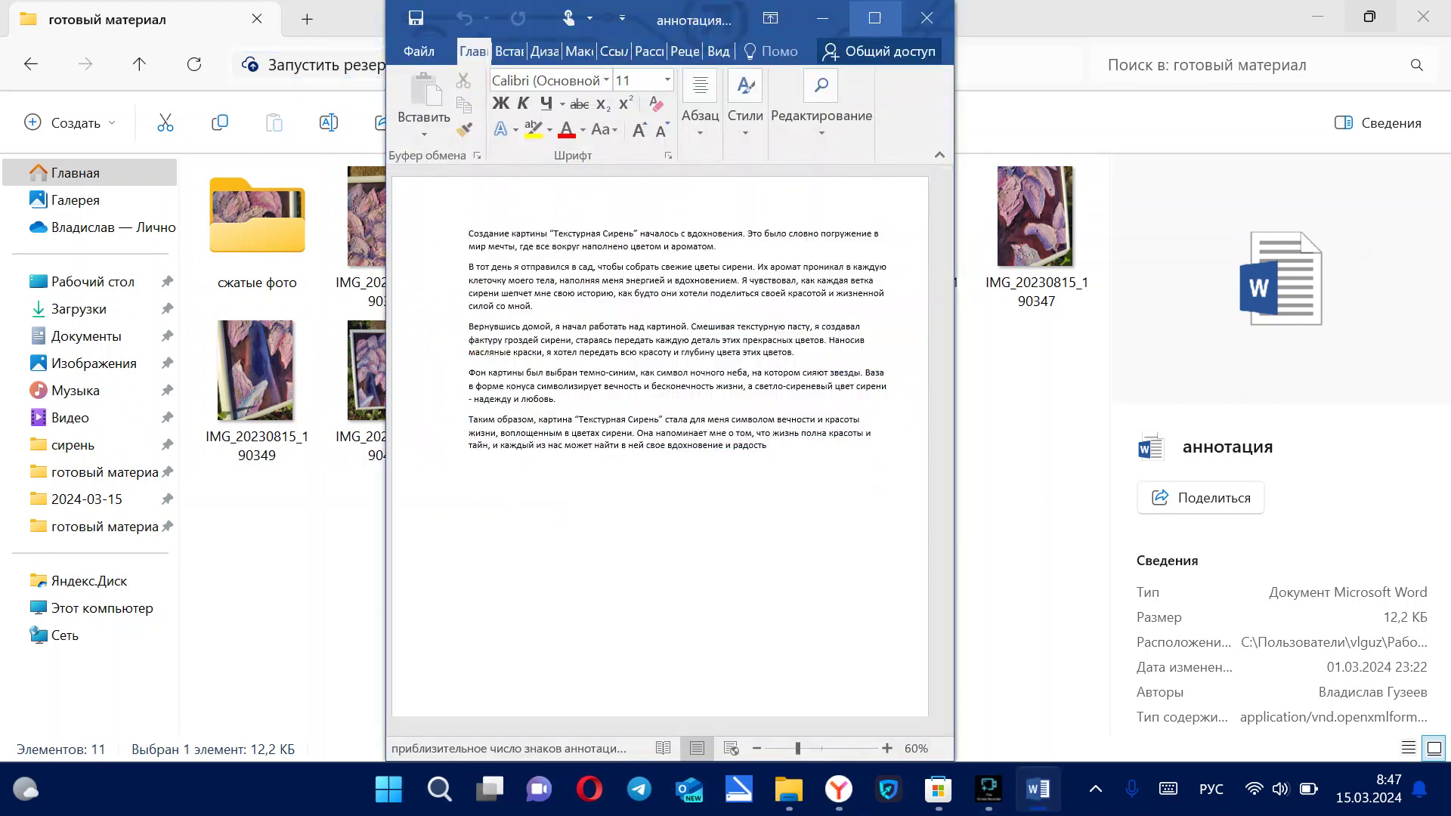
left_click(926, 17)
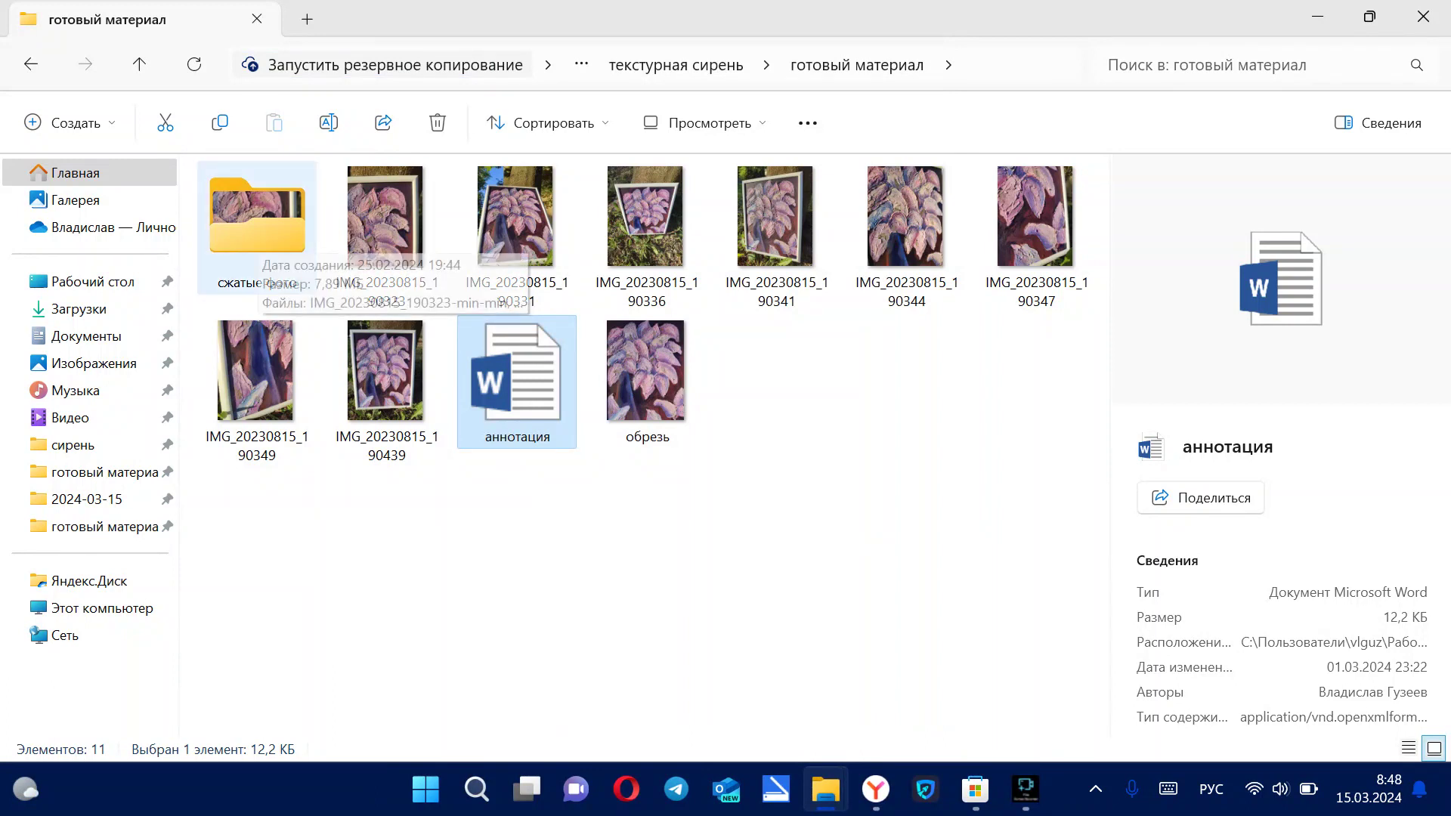
Examine the compressed photos in the сжатые фото folder within the готовый материал folder of текстурная сирень.
left_click(257, 236)
double_click(257, 226)
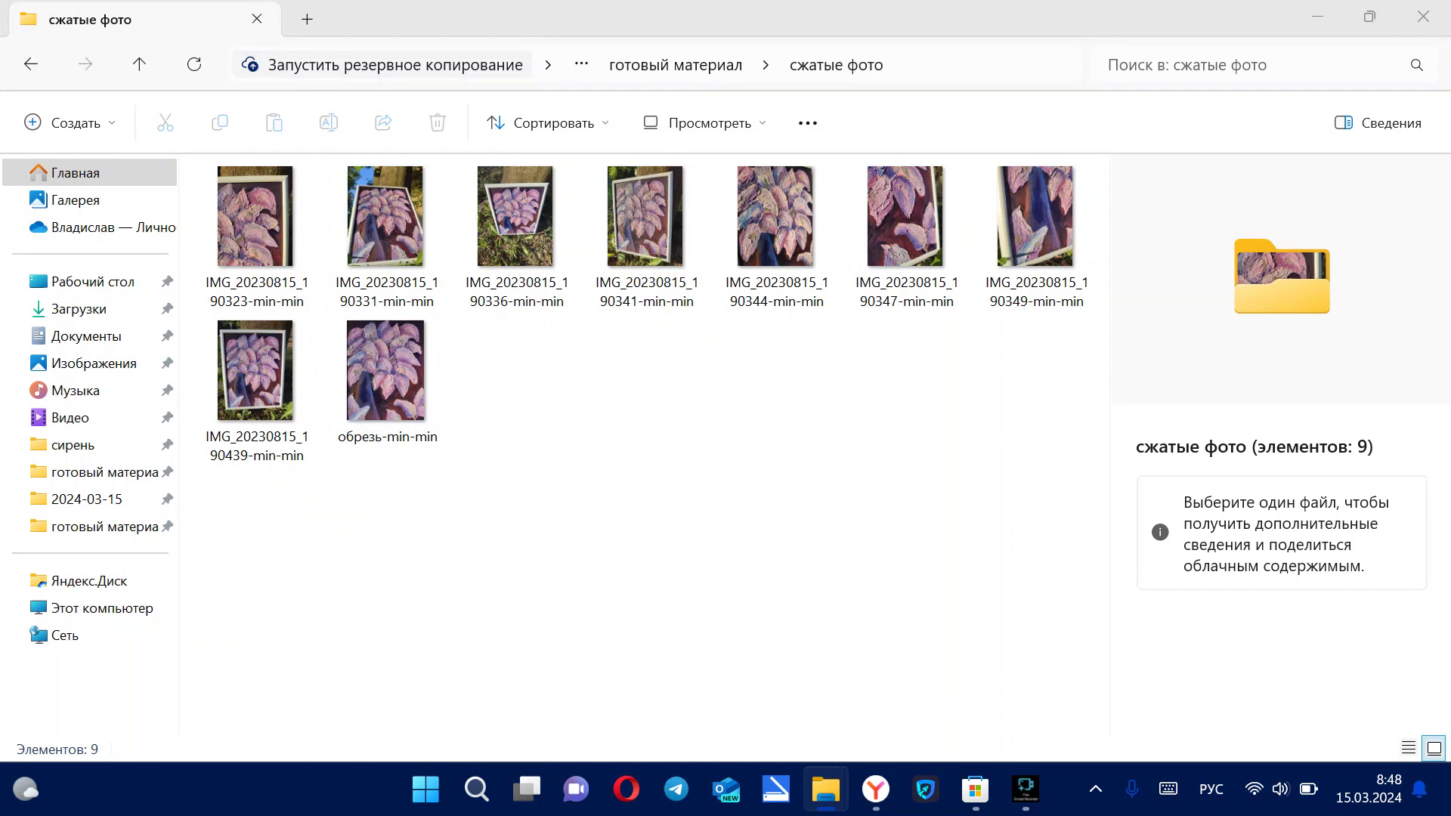
left_click(31, 64)
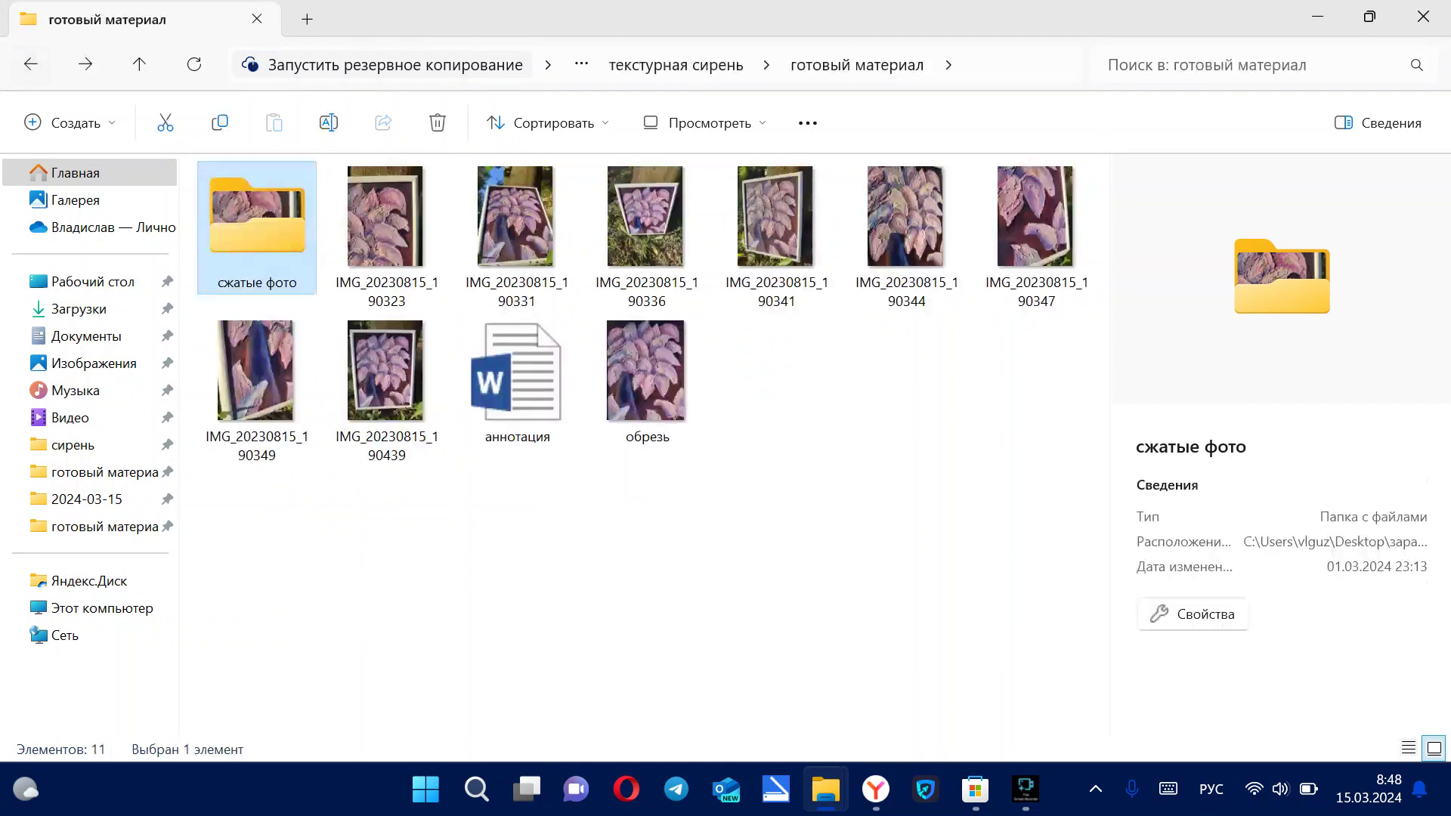
key("Return")
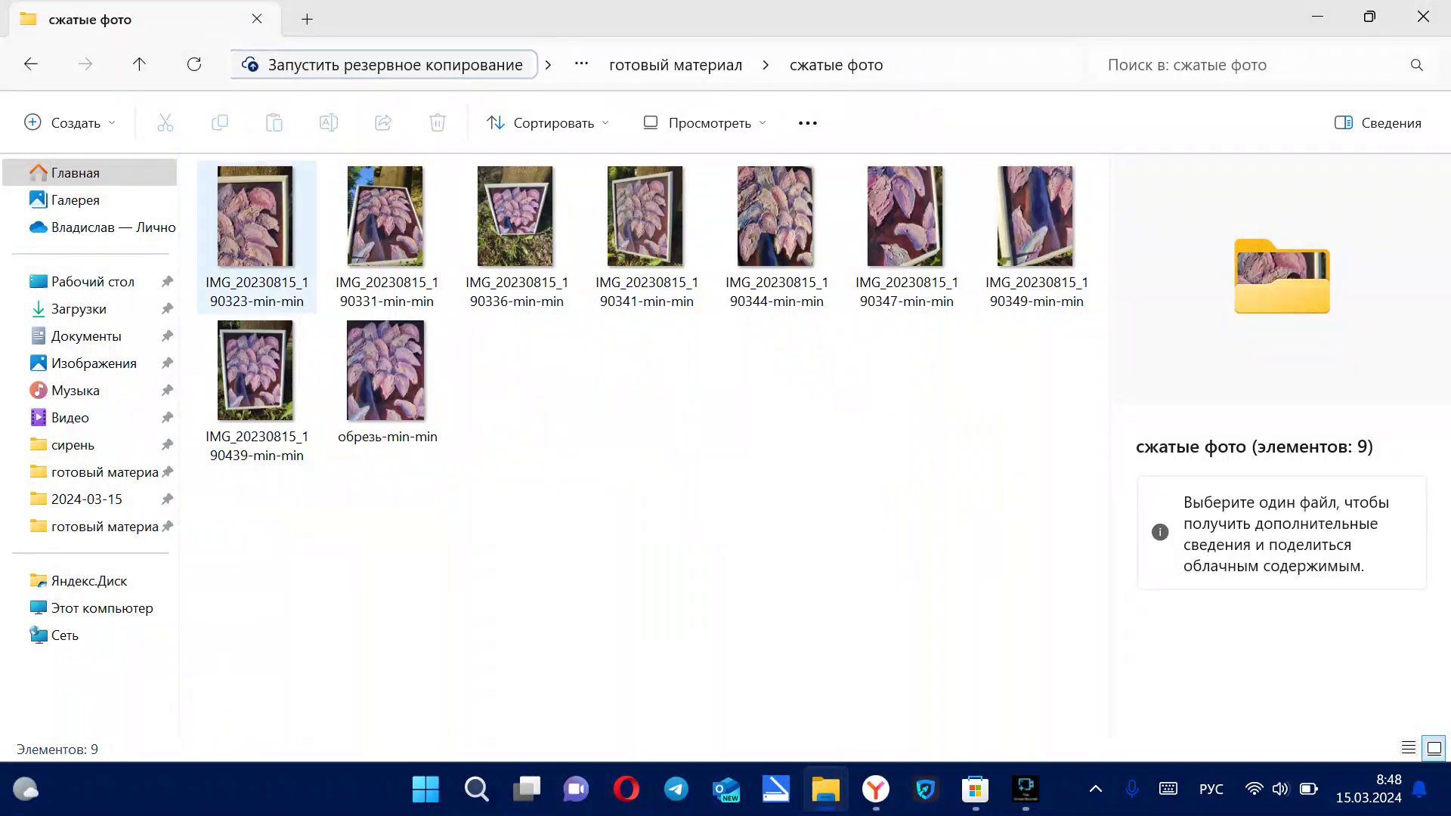
Go back up to the единое хранилище всех работ folder and open the workbook единый учет расположения работ по сайтам.
left_click(30, 63)
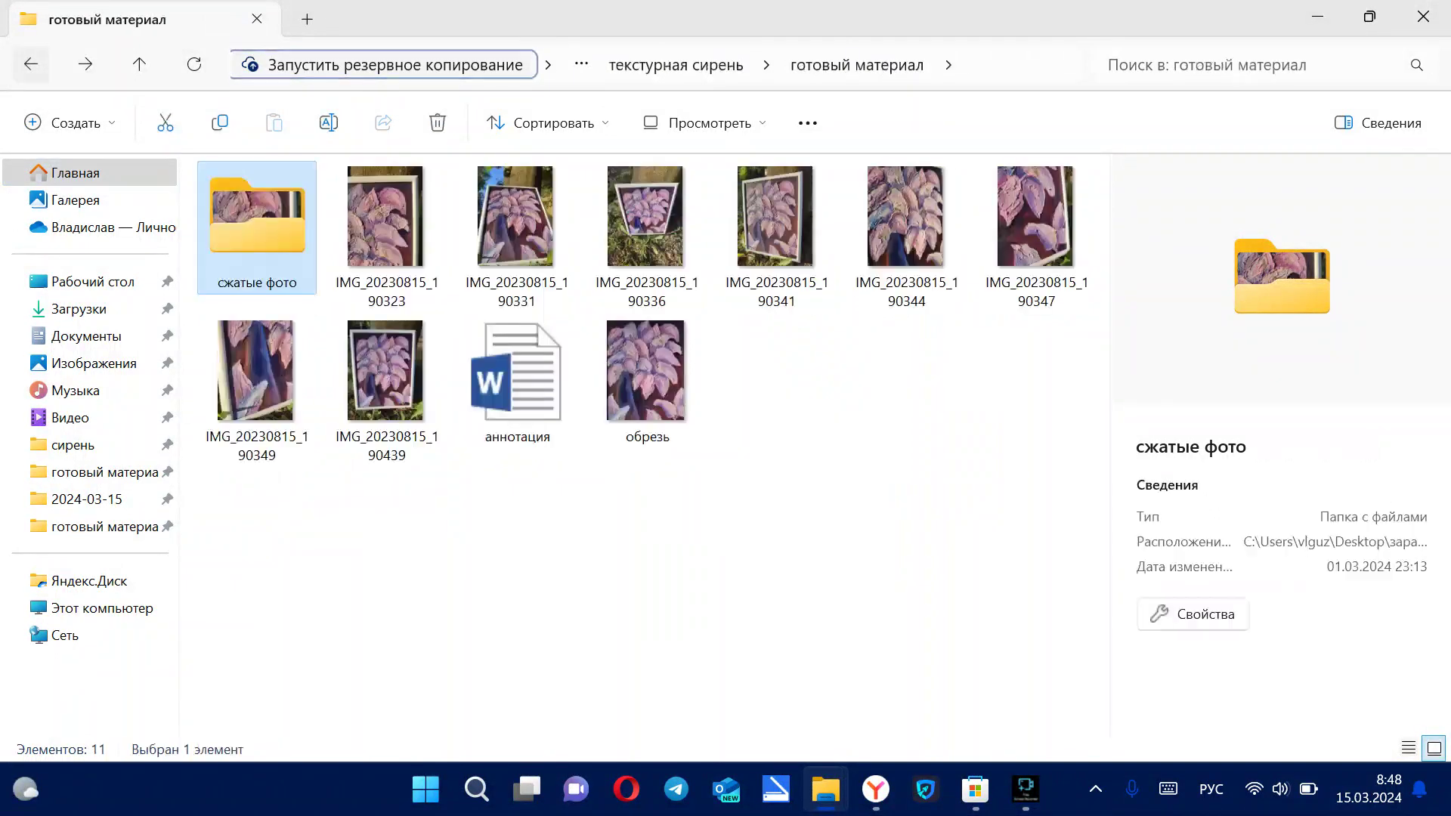
left_click(31, 64)
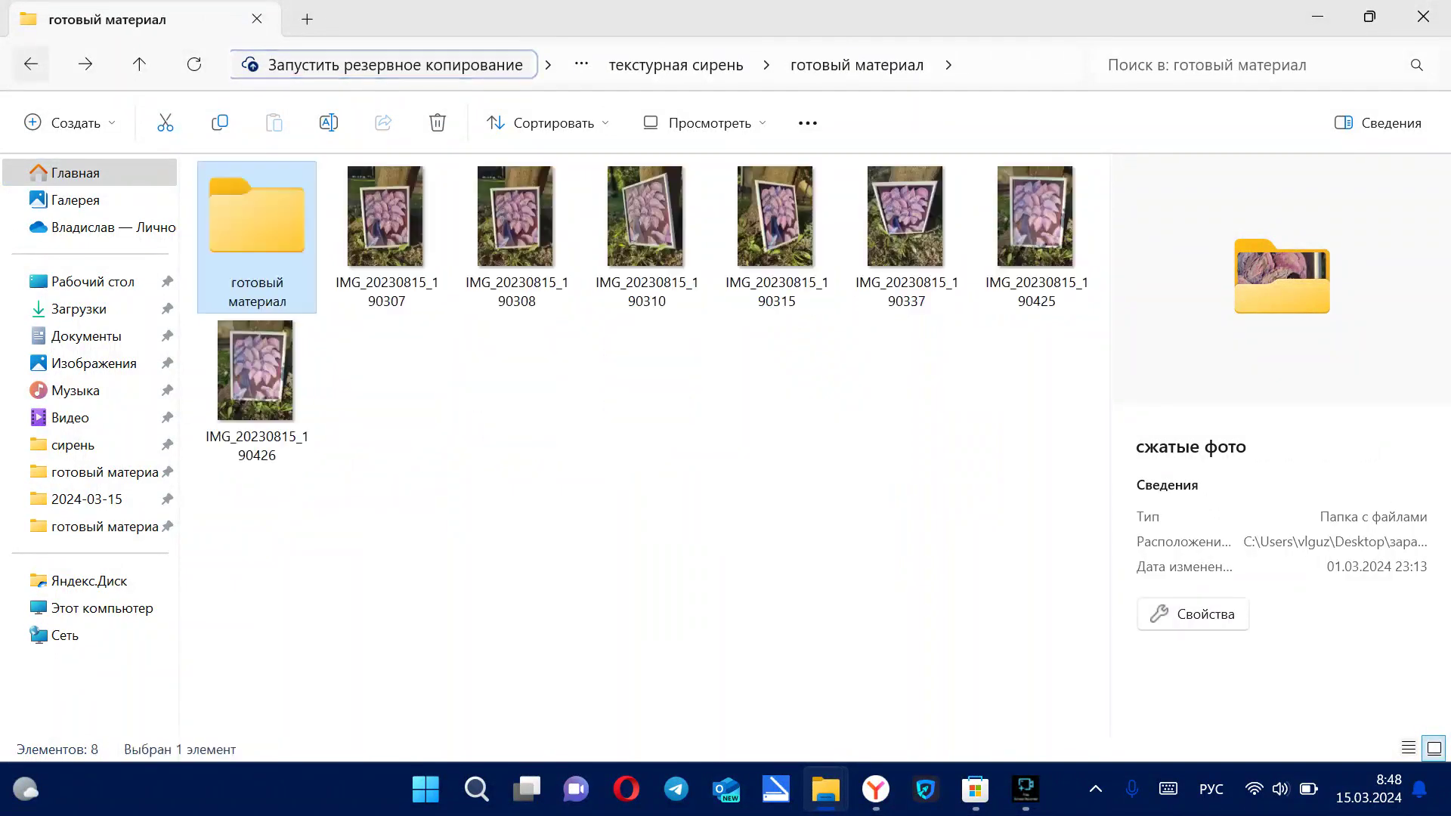
left_click(30, 63)
left_click(30, 64)
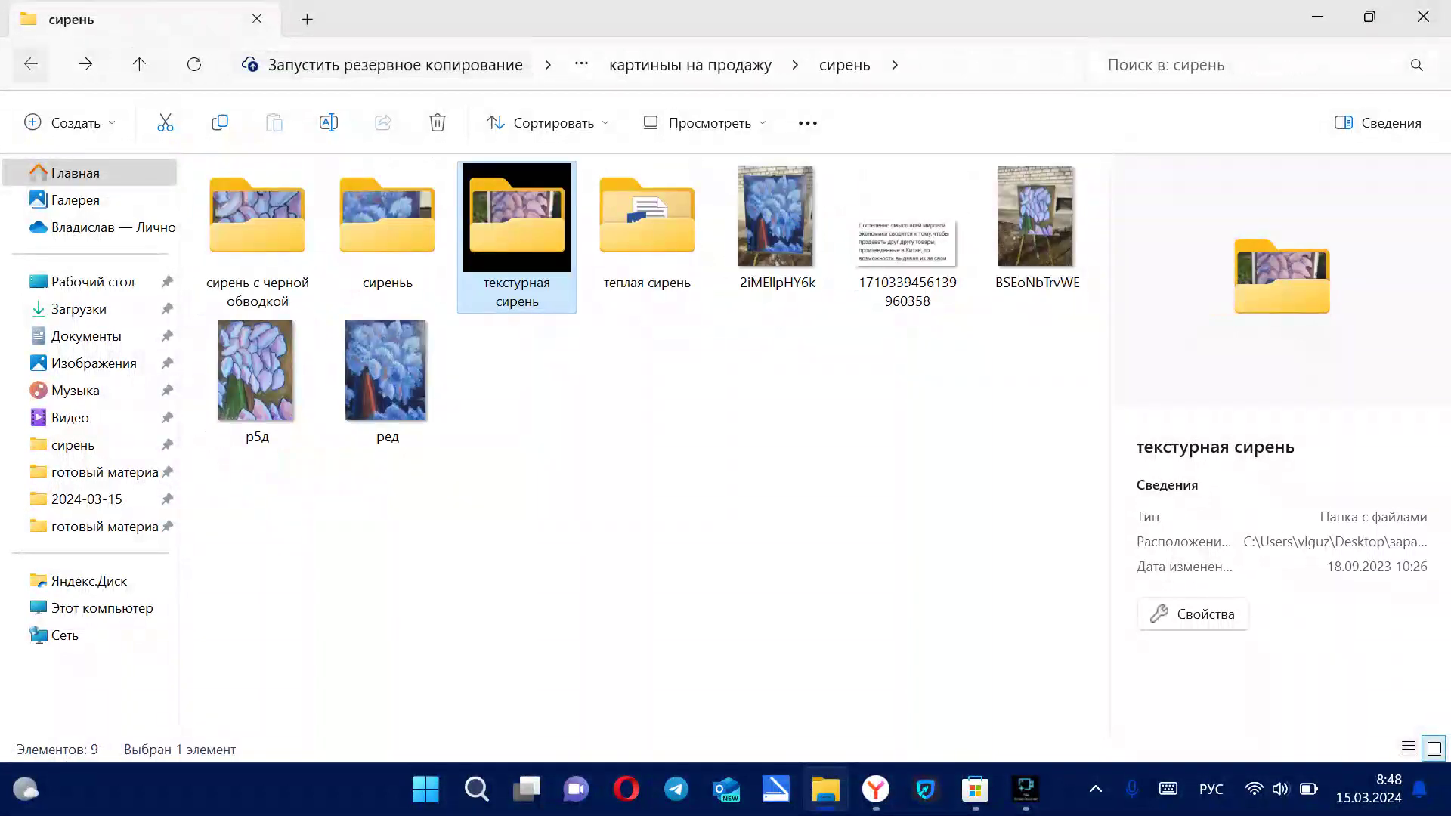
left_click(30, 64)
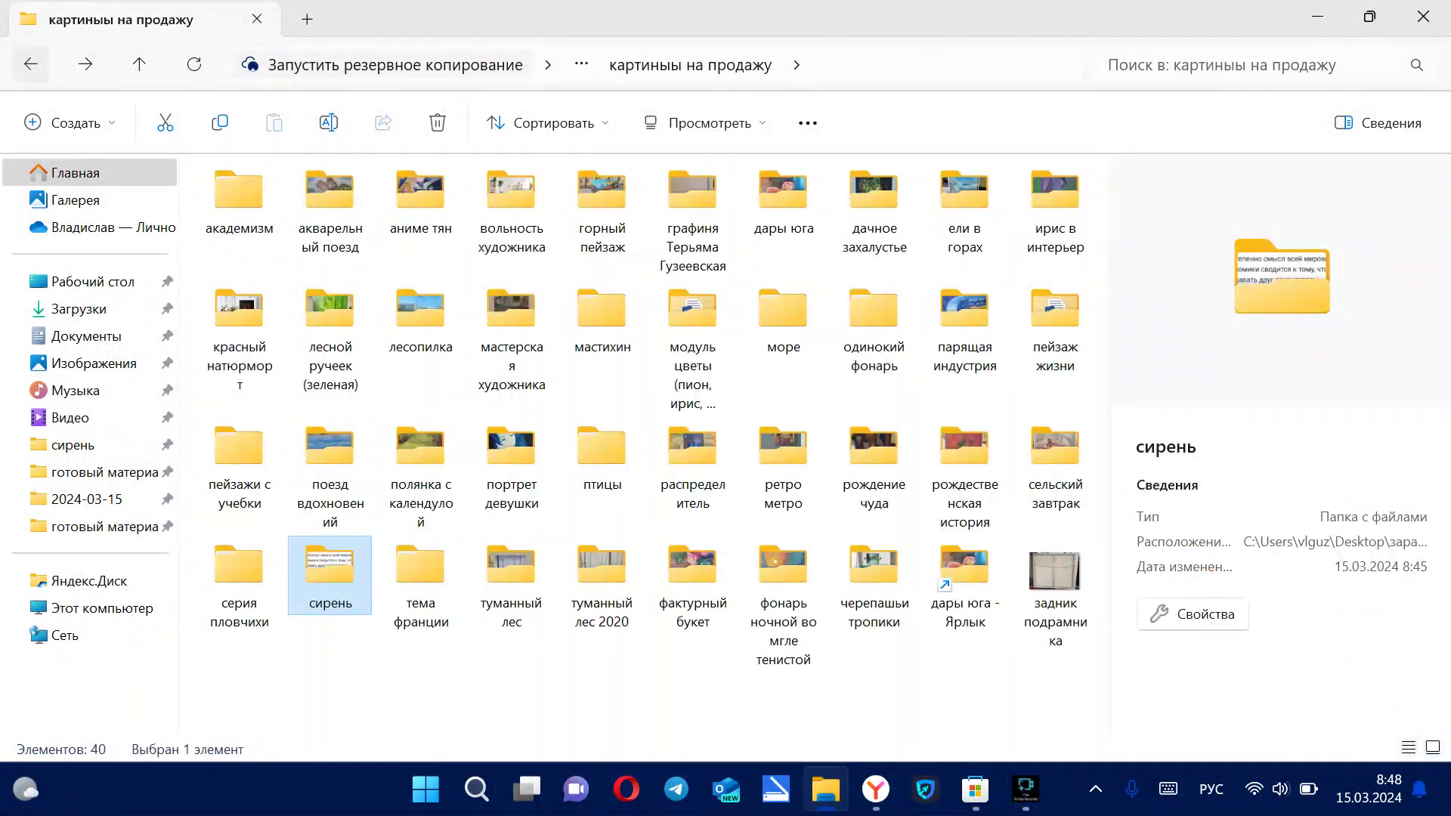
left_click(30, 64)
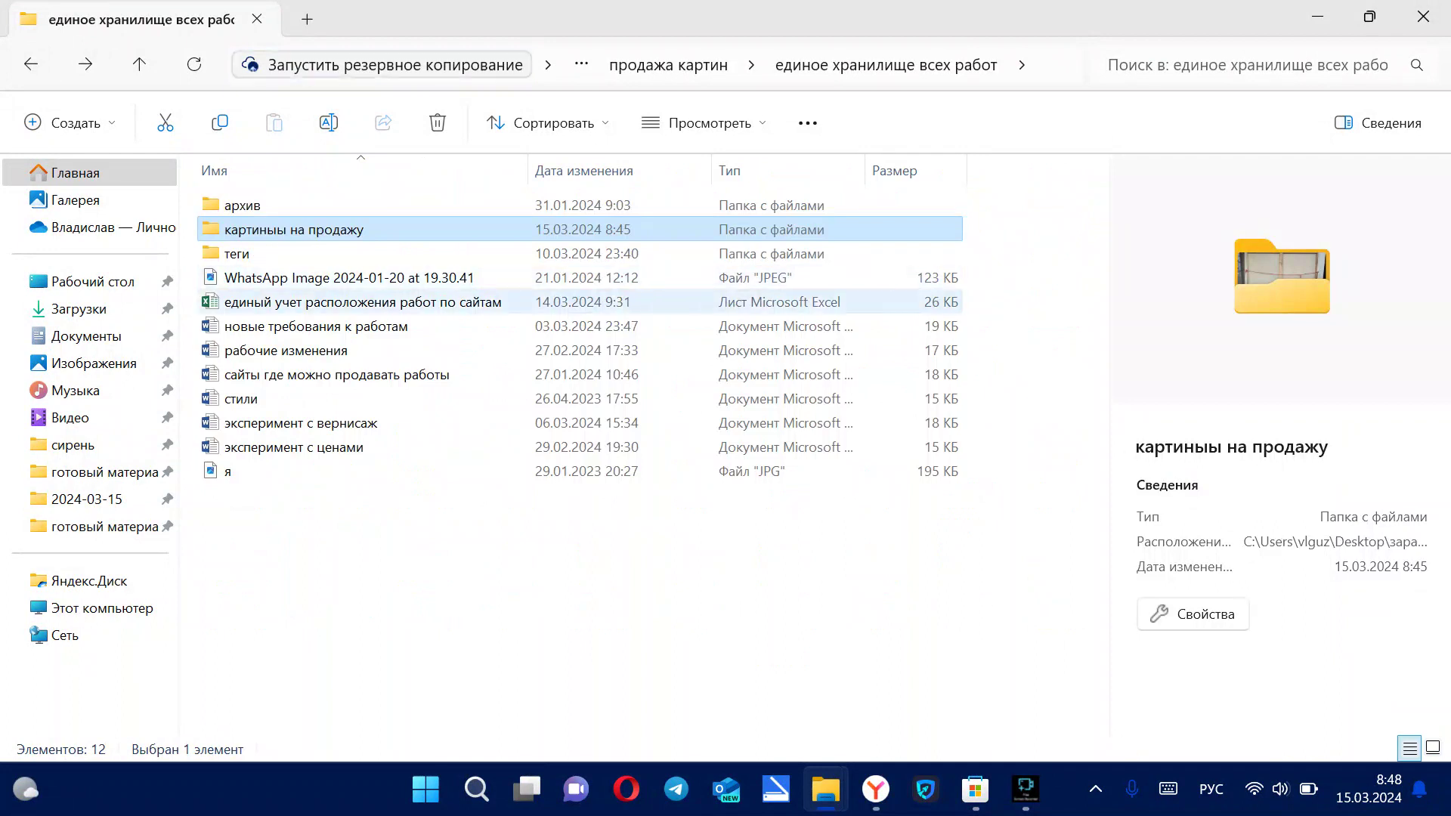
left_click(363, 302)
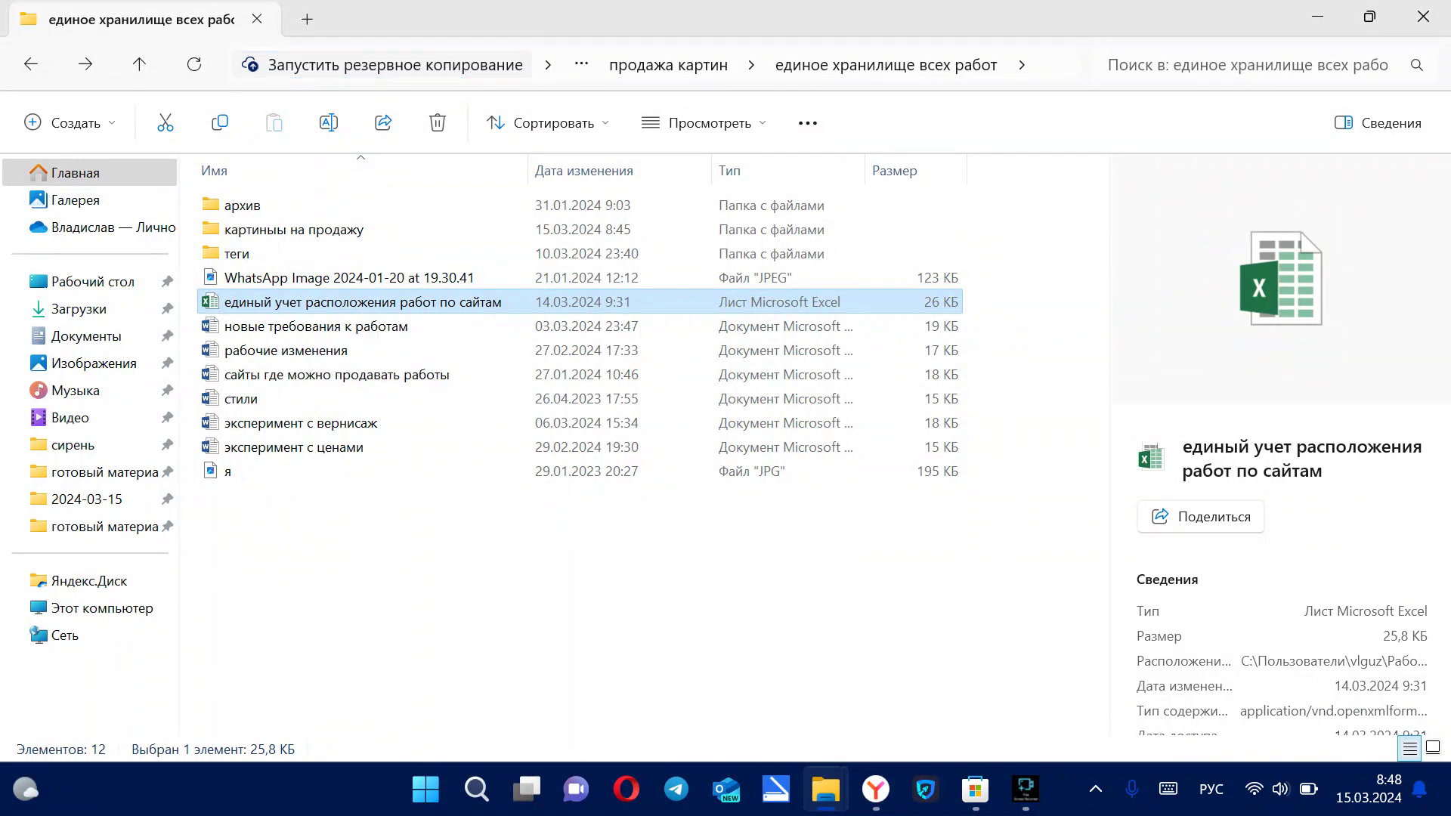
key("Return")
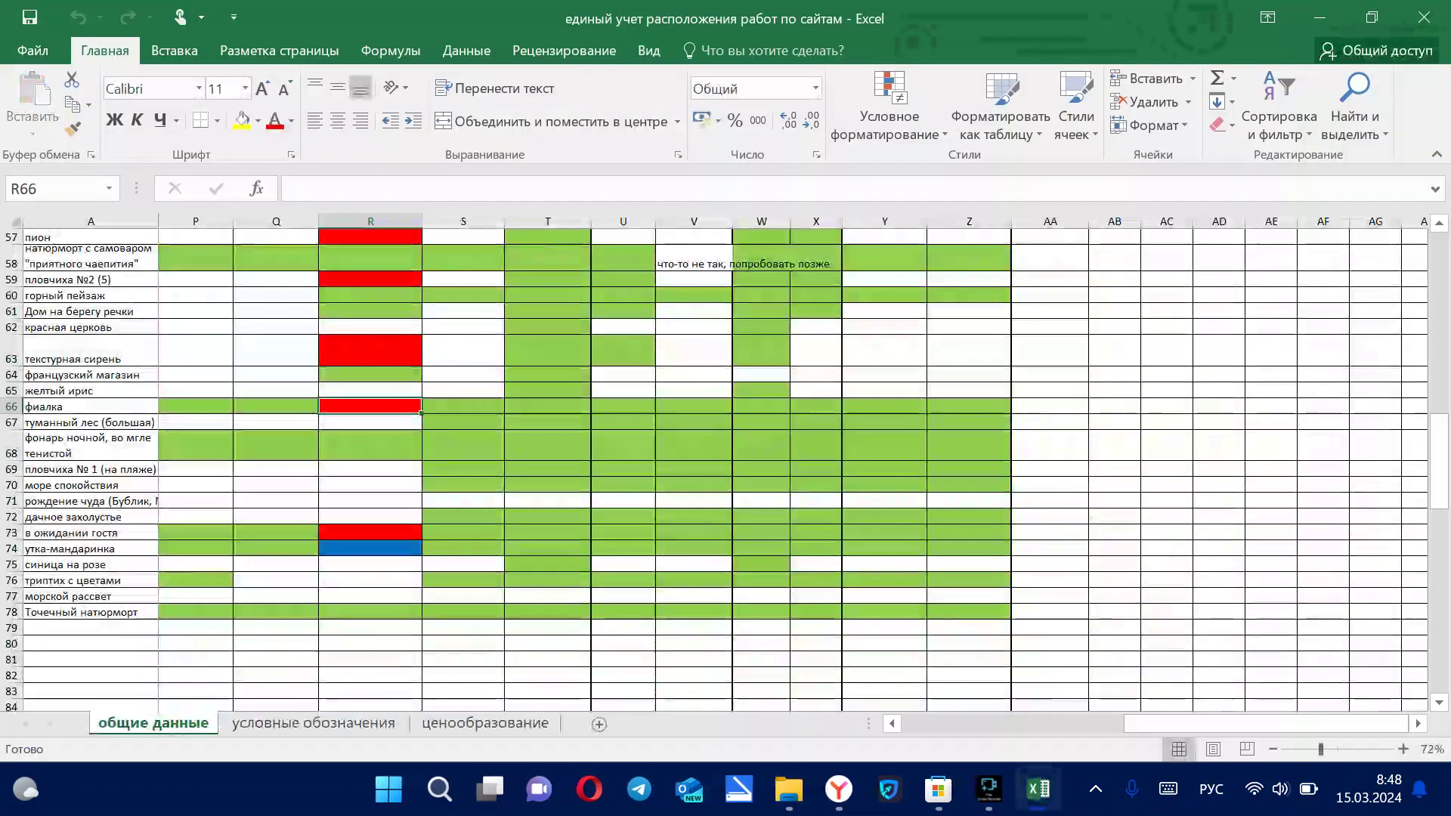
Examine the site columns of the общие данные sheet, from авито, galerrix and artmajeur across to одноклассники.
scroll(725, 469, "up", 19)
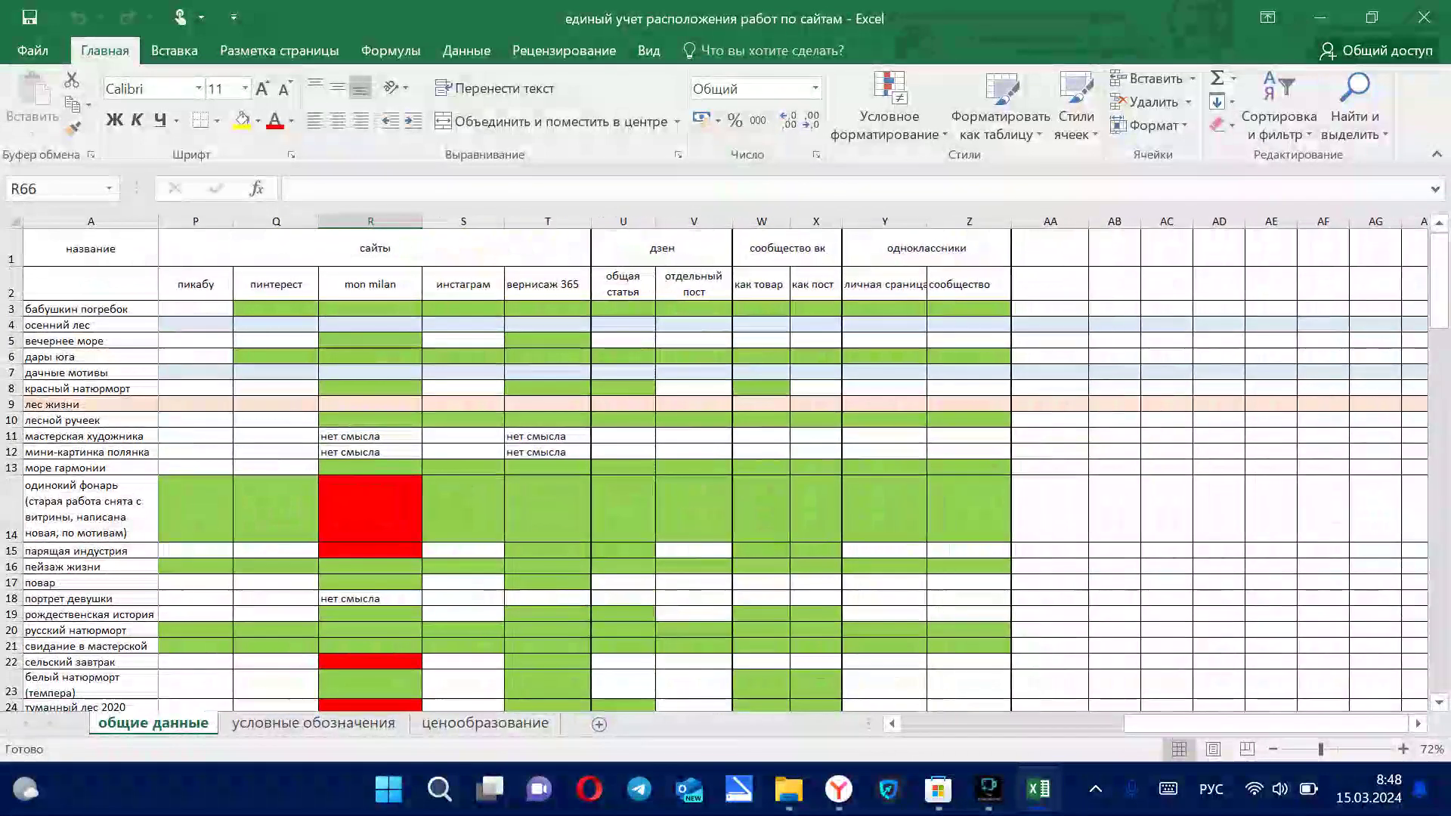
scroll(792, 468, "left", 4)
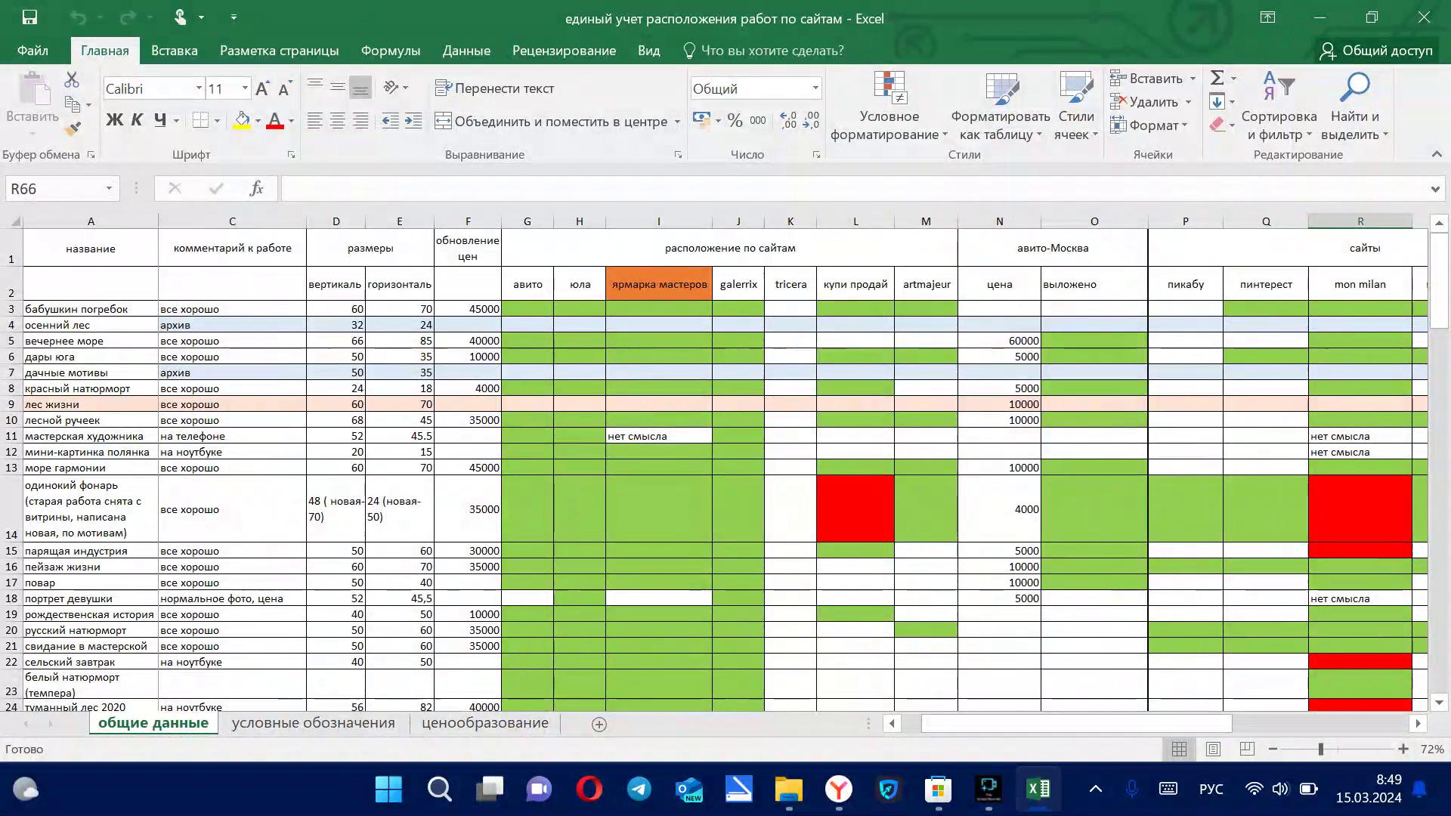
left_click_drag(658, 284, 737, 285)
left_click(737, 284)
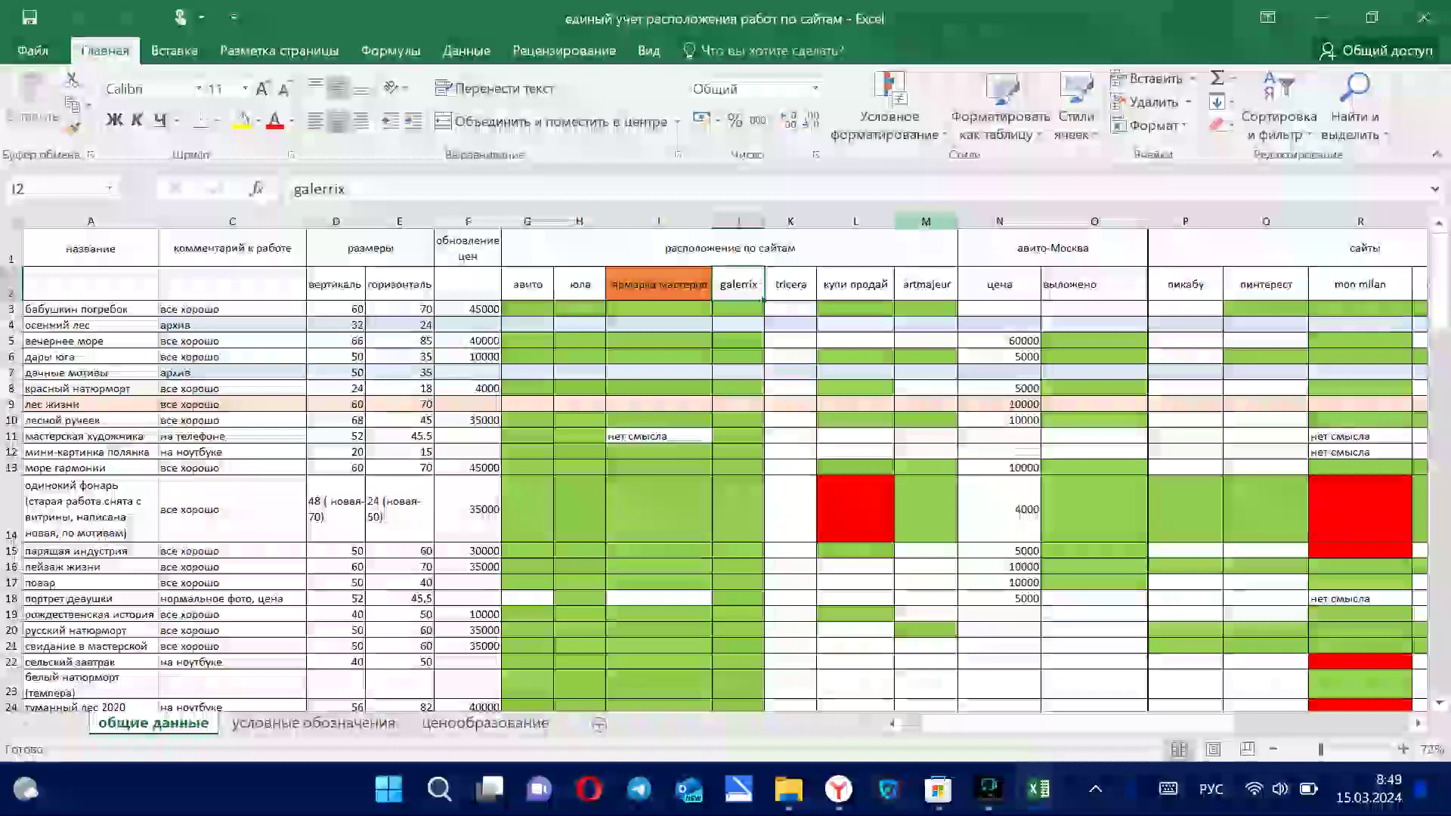
left_click(925, 221)
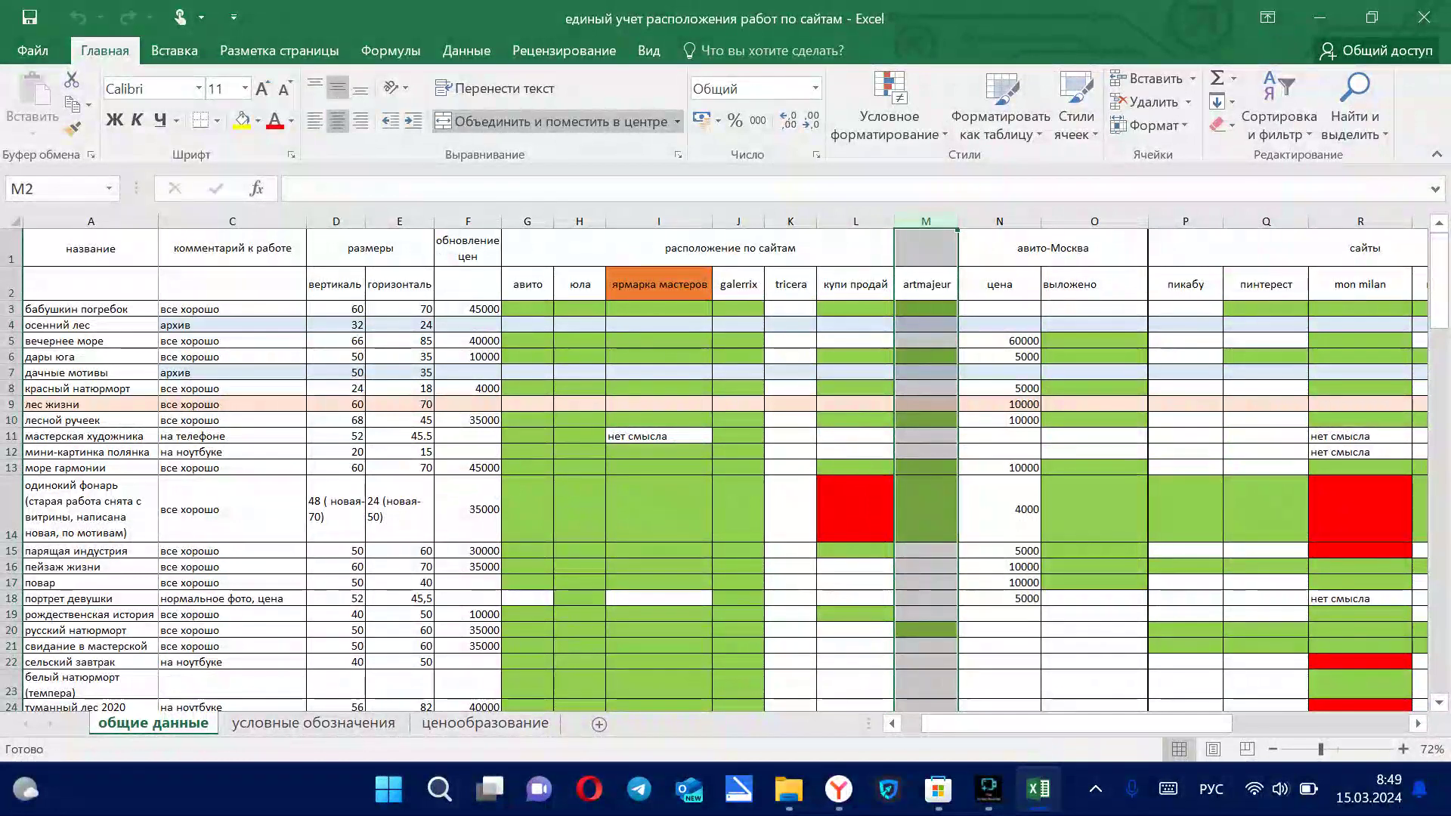
scroll(792, 465, "right", 3)
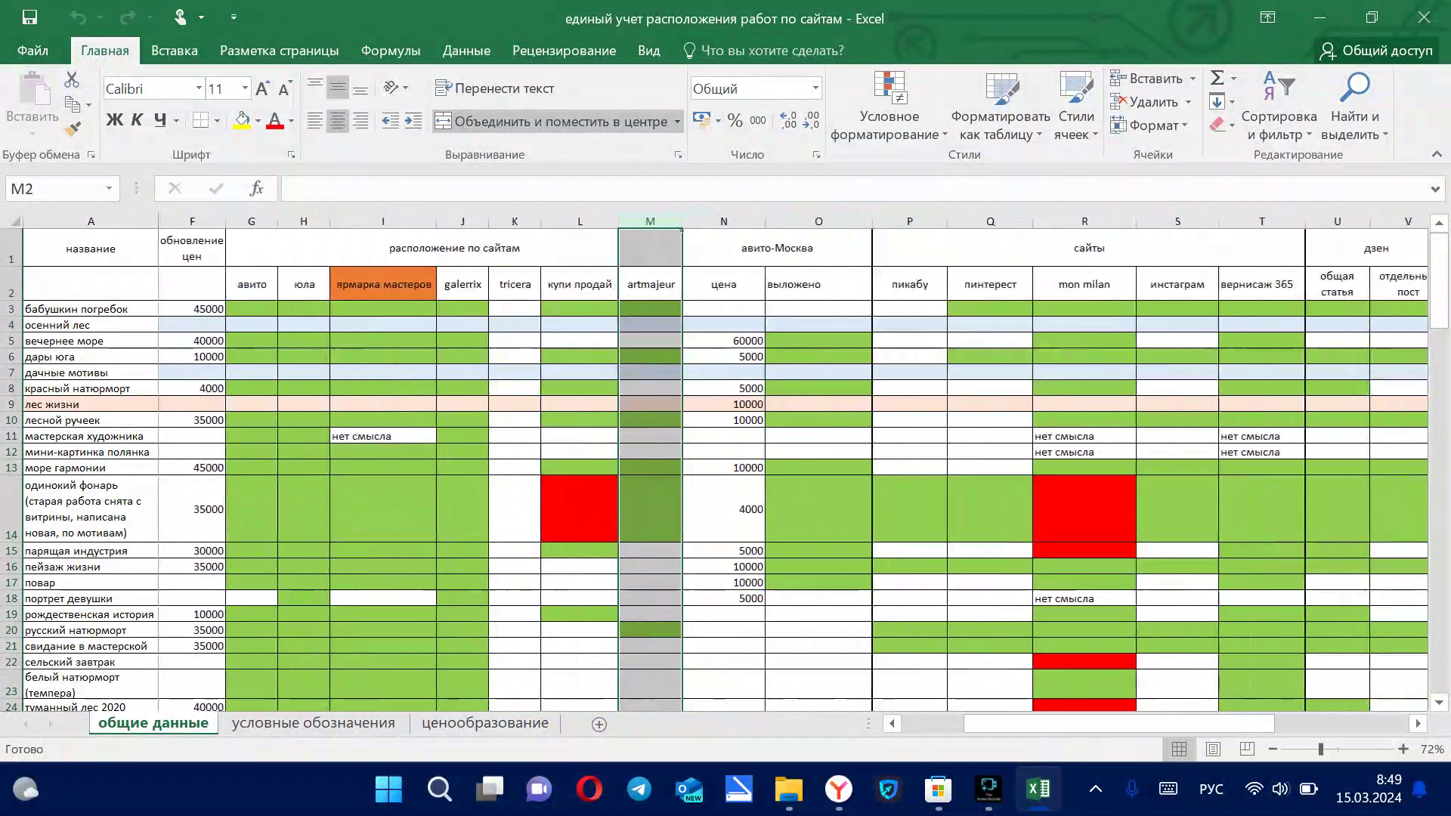
left_click(723, 404)
scroll(723, 404, "right", 4)
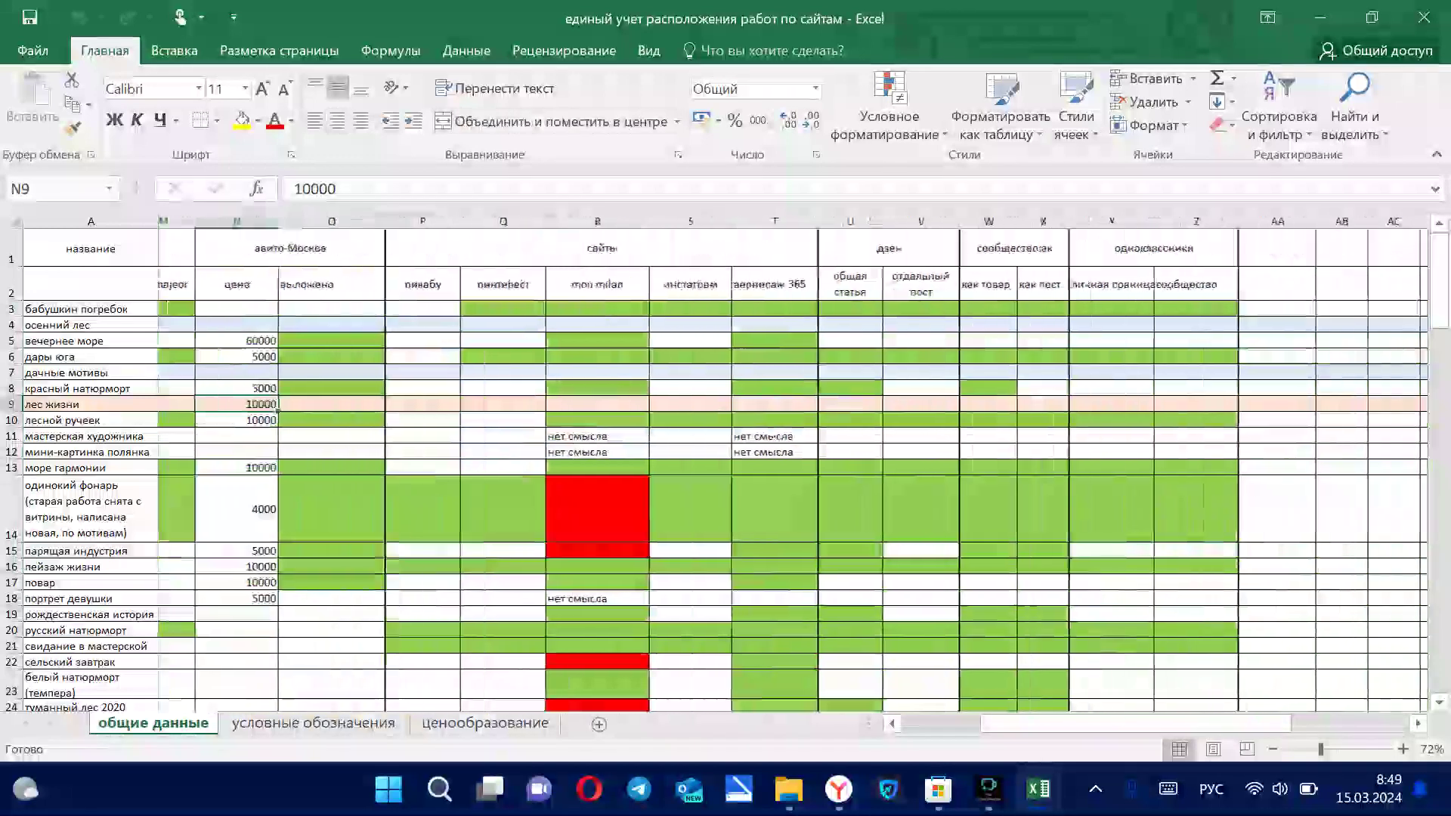
scroll(792, 465, "right", 1)
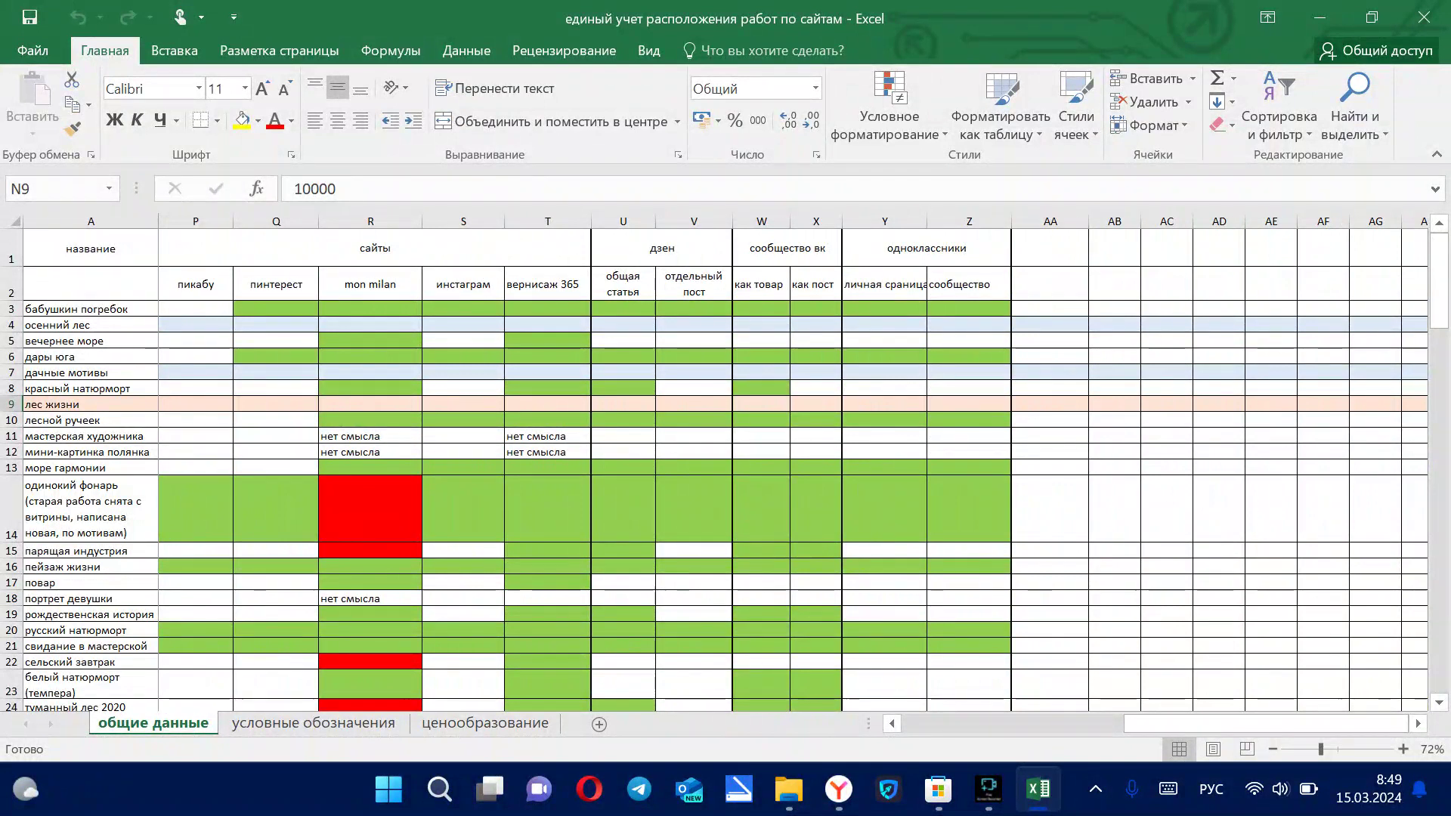
Fill the mon milan cell of утка-мандаринка (R74) with the standard light green colour.
scroll(725, 468, "down", 15)
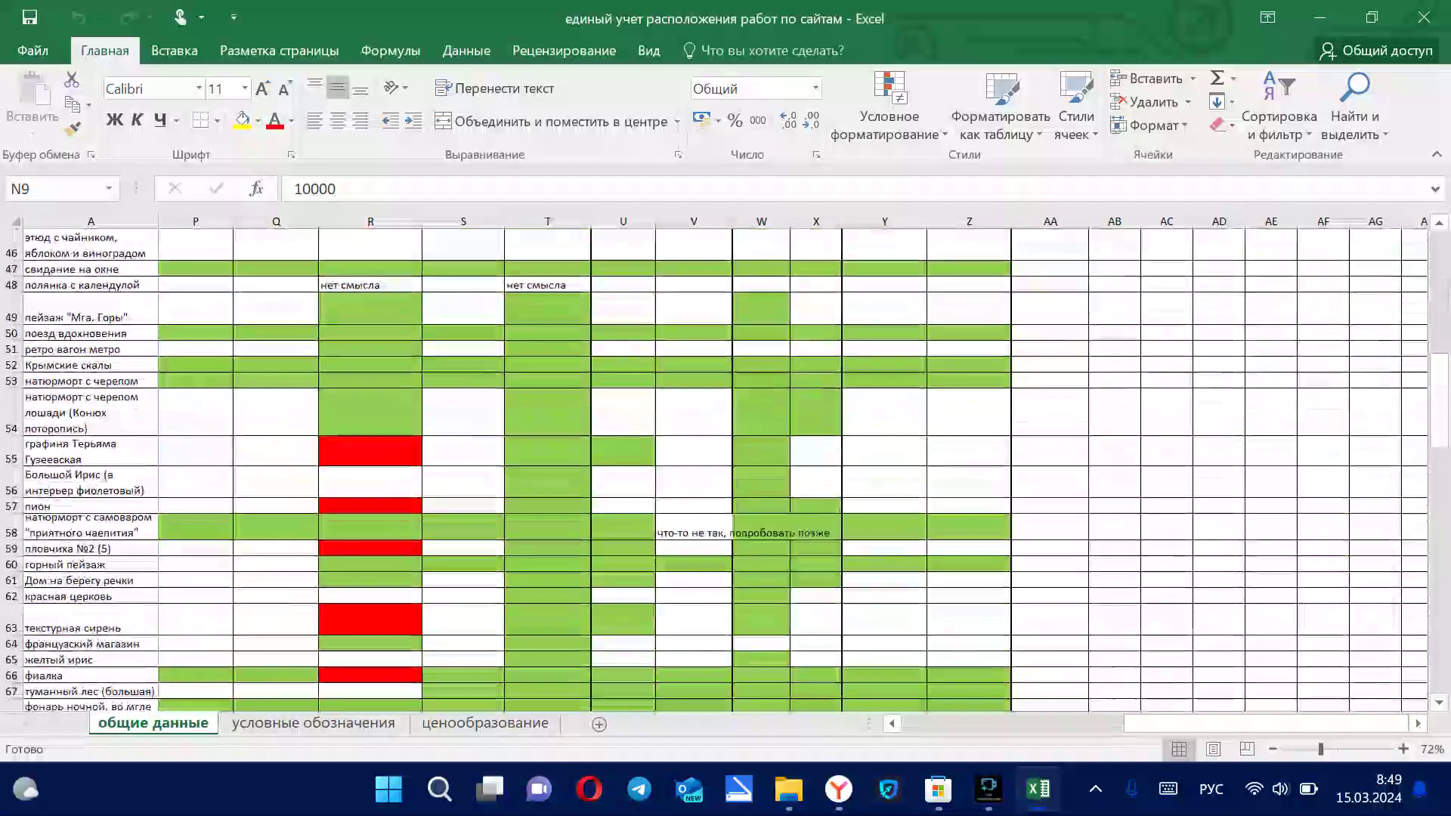
scroll(725, 468, "down", 5)
scroll(725, 468, "up", 2)
scroll(726, 469, "down", 1)
left_click(369, 580)
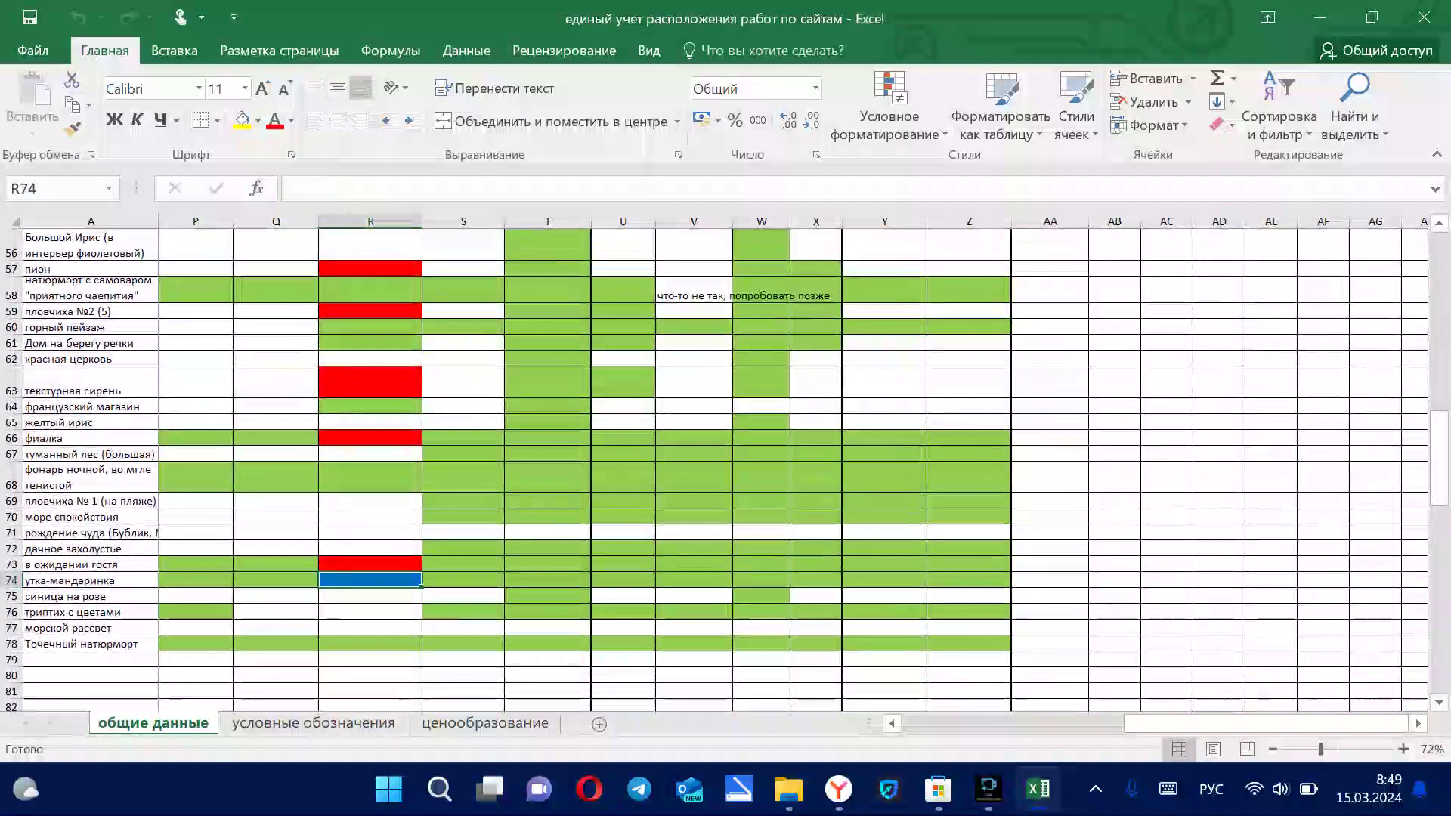
right_click(348, 580)
left_click(447, 638)
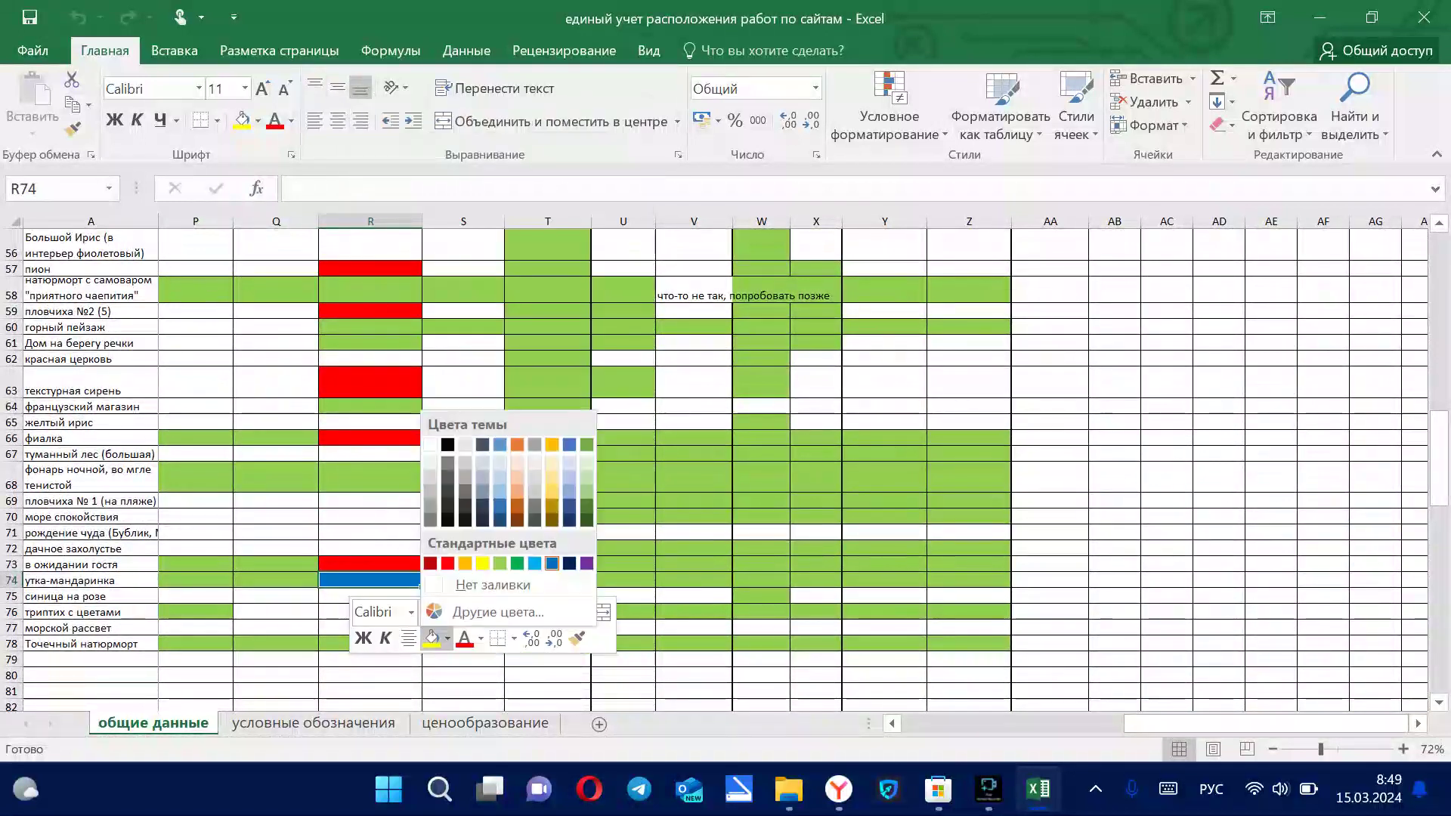
left_click(499, 563)
Review the painting rows and their coloured placement marks throughout the общие данные sheet.
scroll(725, 468, "up", 8)
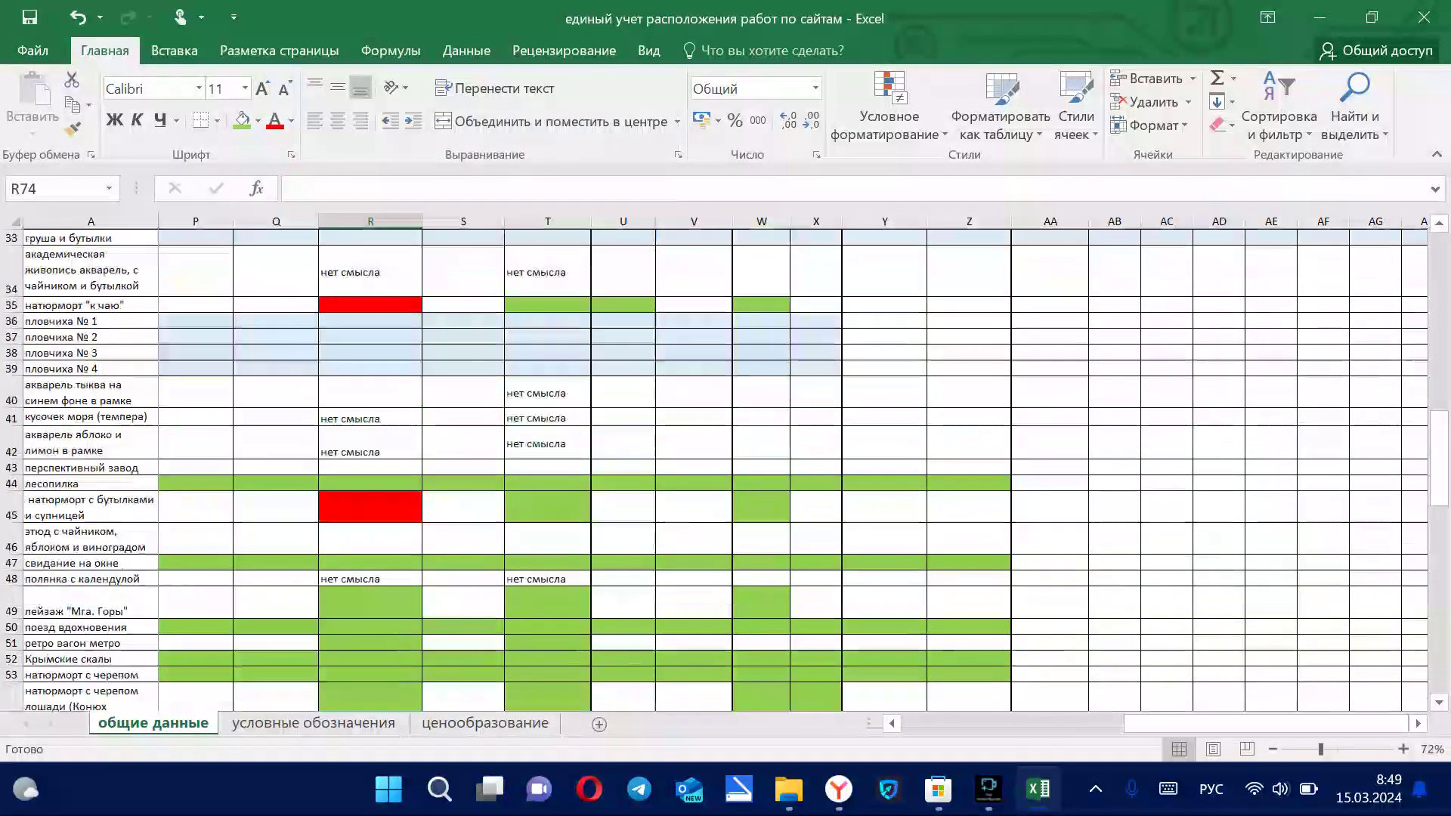
scroll(725, 465, "up", 10)
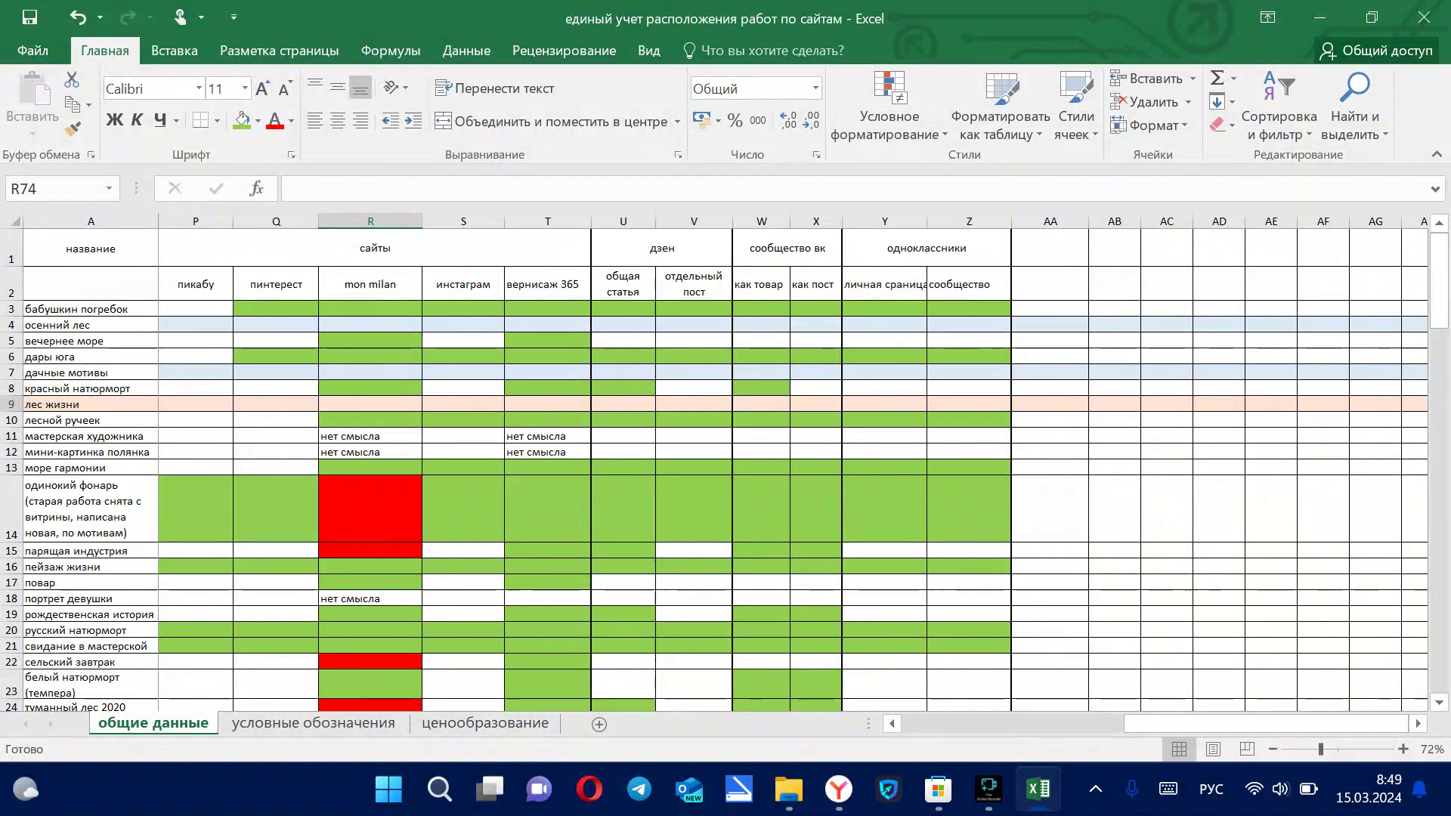
scroll(714, 468, "down", 8)
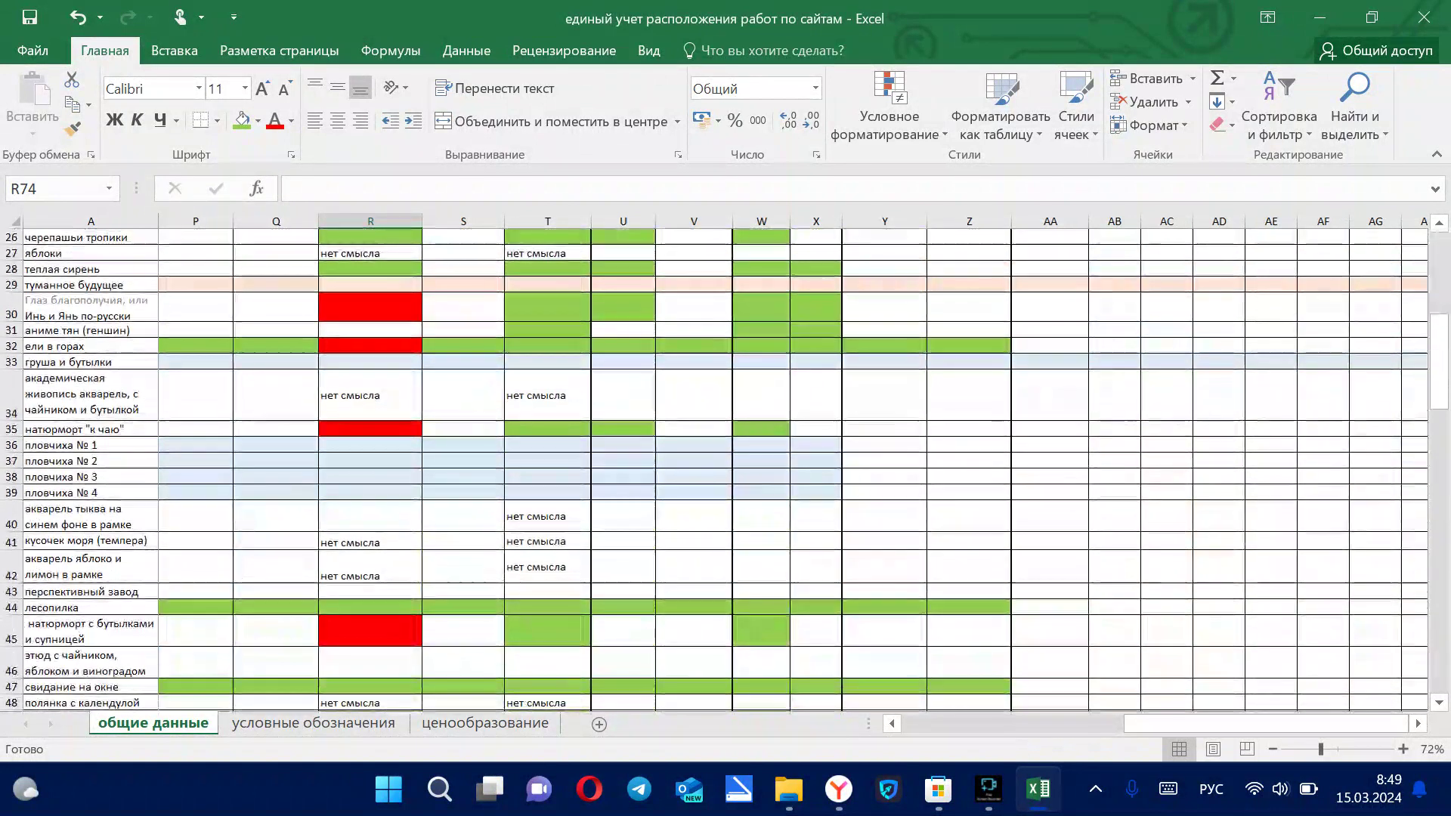
scroll(713, 469, "down", 9)
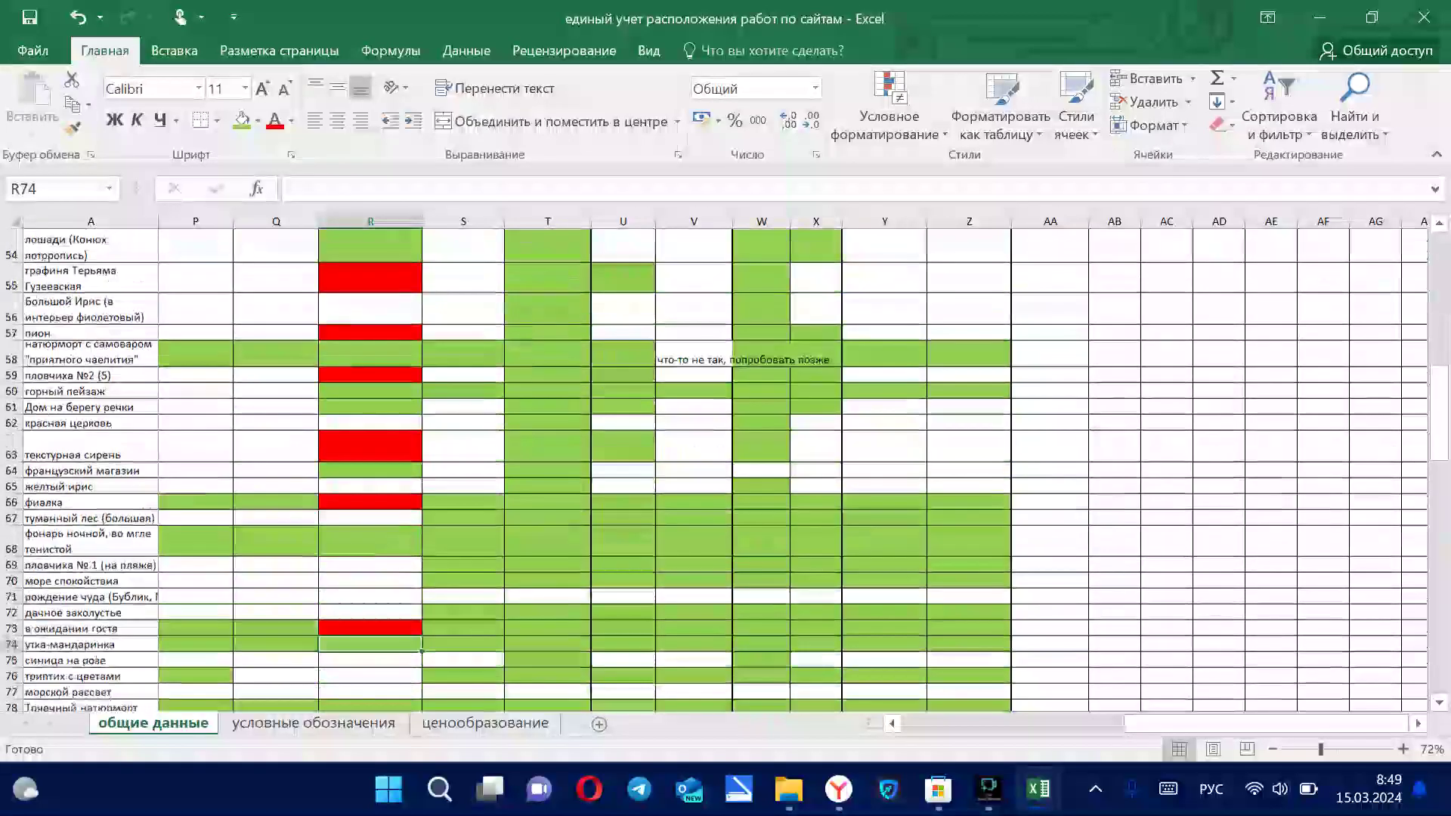
scroll(714, 468, "down", 4)
scroll(714, 468, "up", 8)
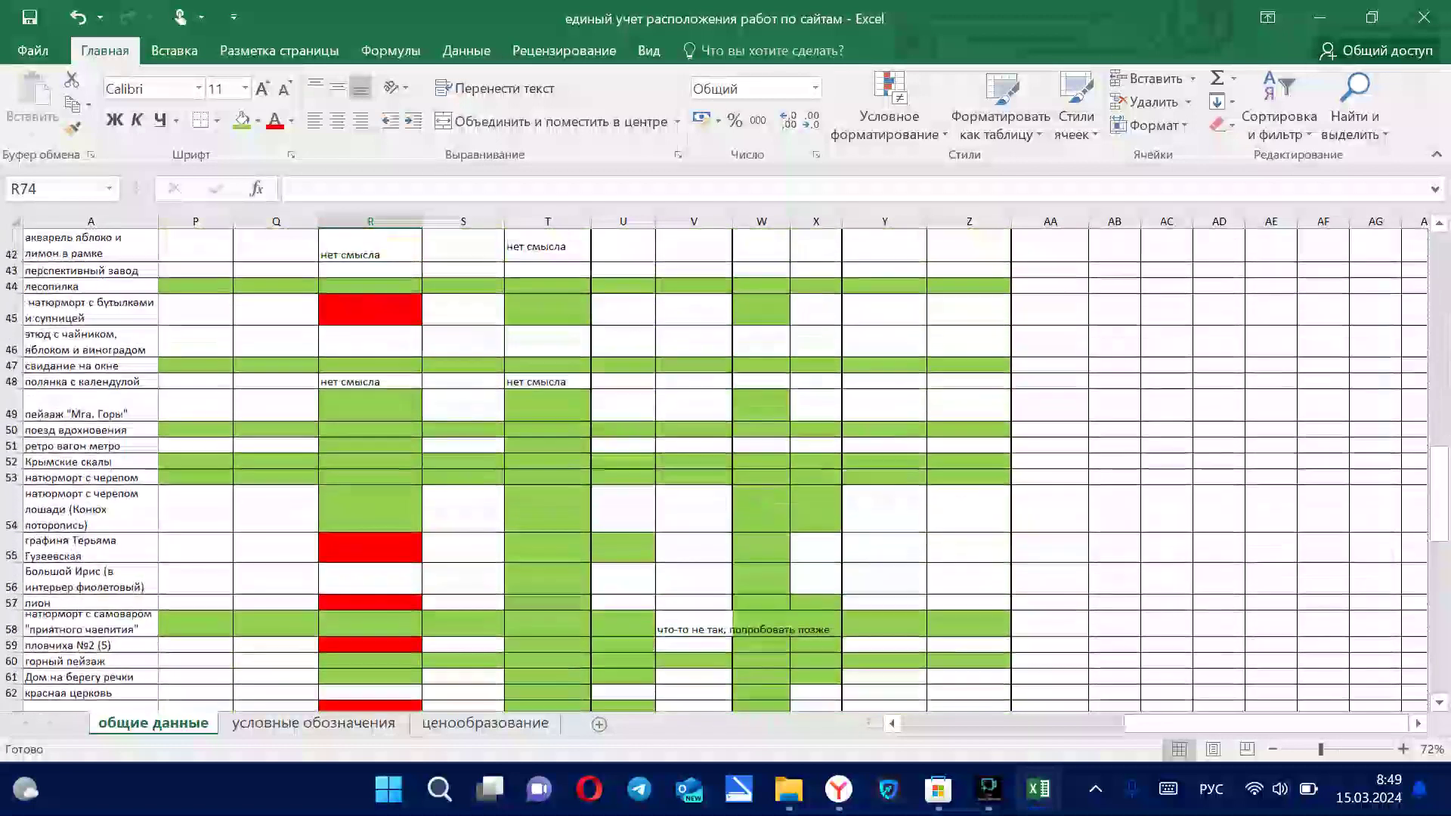
scroll(714, 469, "up", 14)
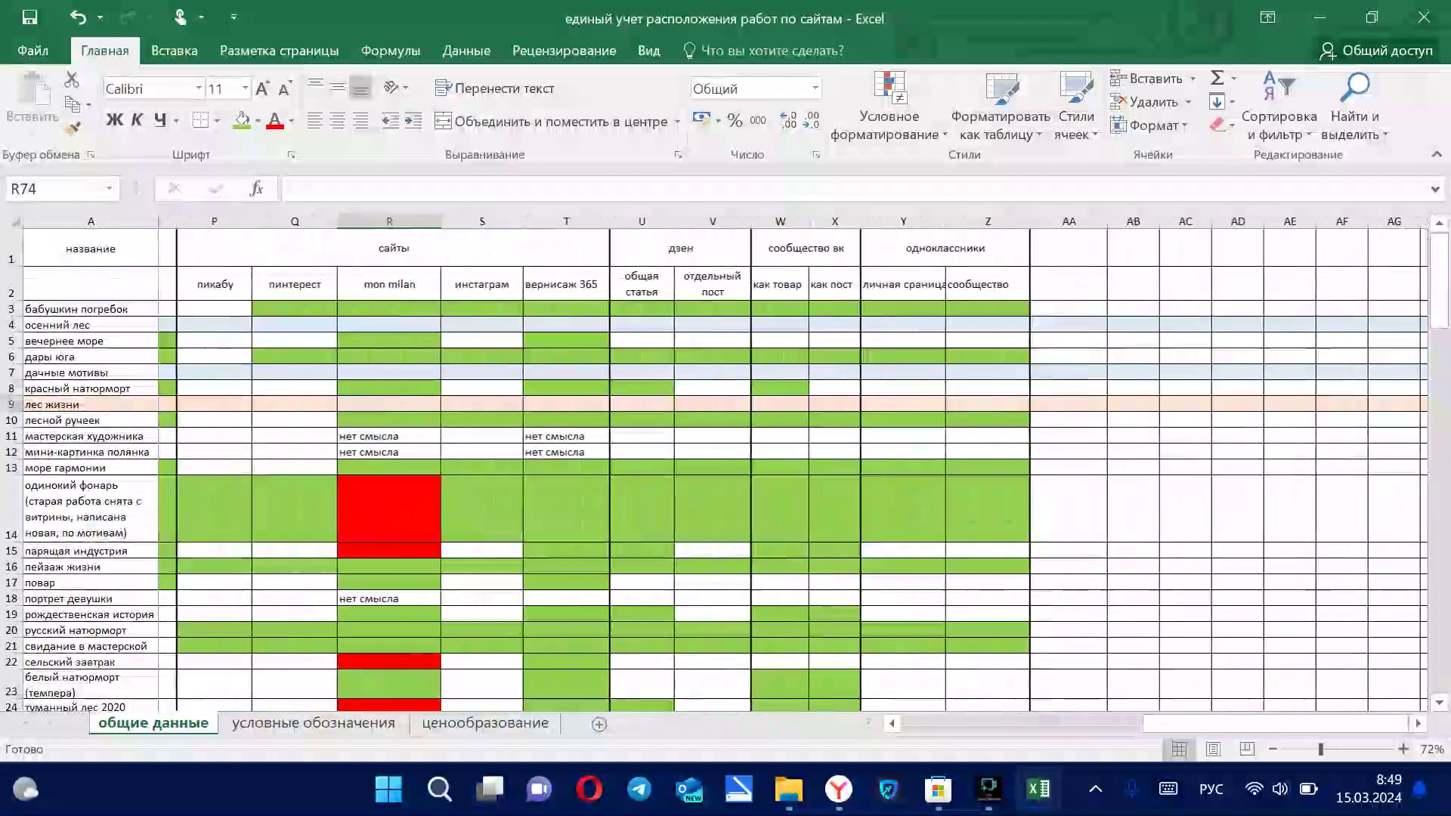
scroll(714, 468, "right", 1)
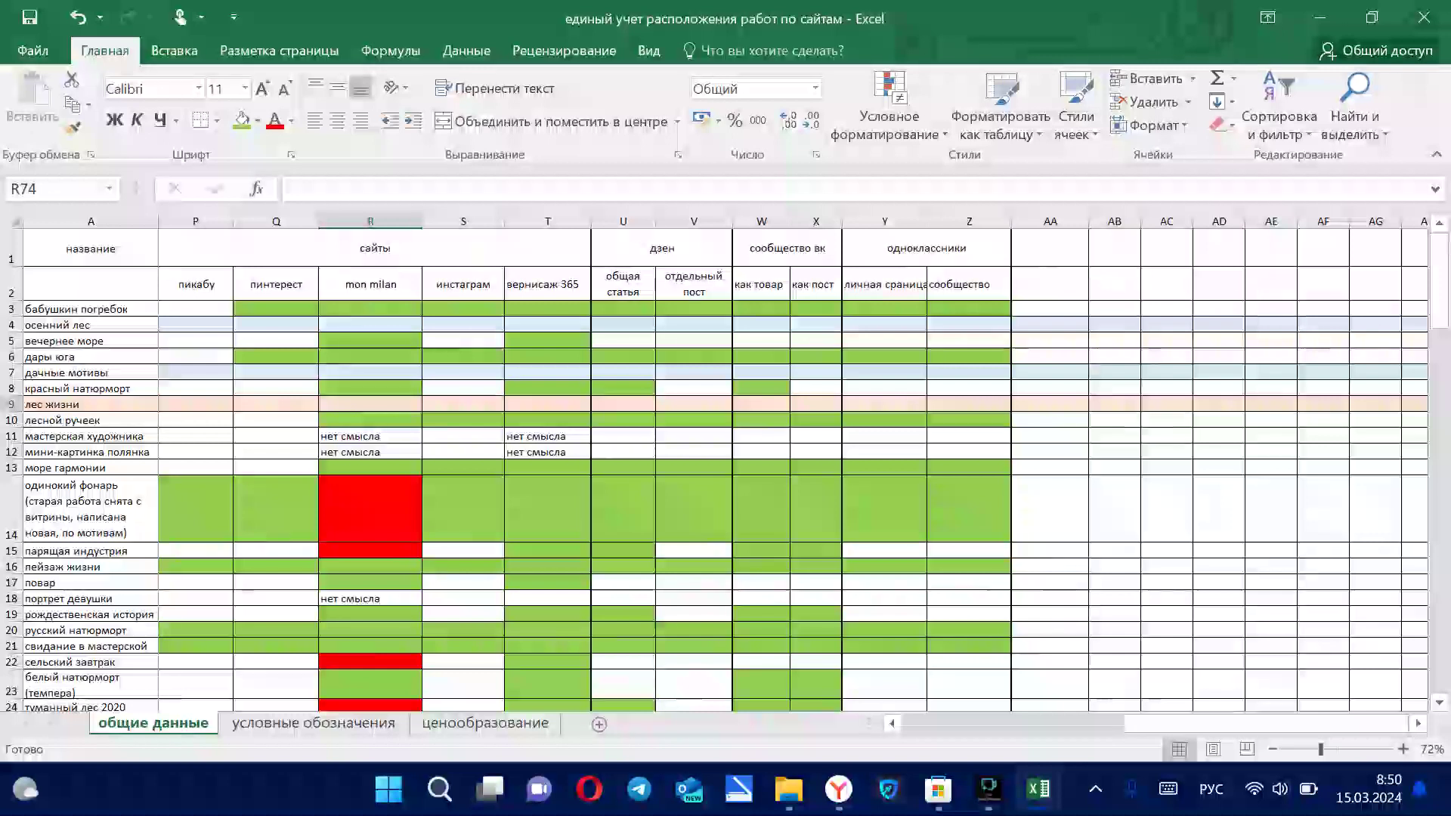
Inspect the сообщество вк columns and the личная сраница heading under одноклассники, and minimise the workbook.
mouse_move(790, 221)
left_mouse_down()
mouse_move(822, 221)
mouse_move(789, 221)
left_mouse_up()
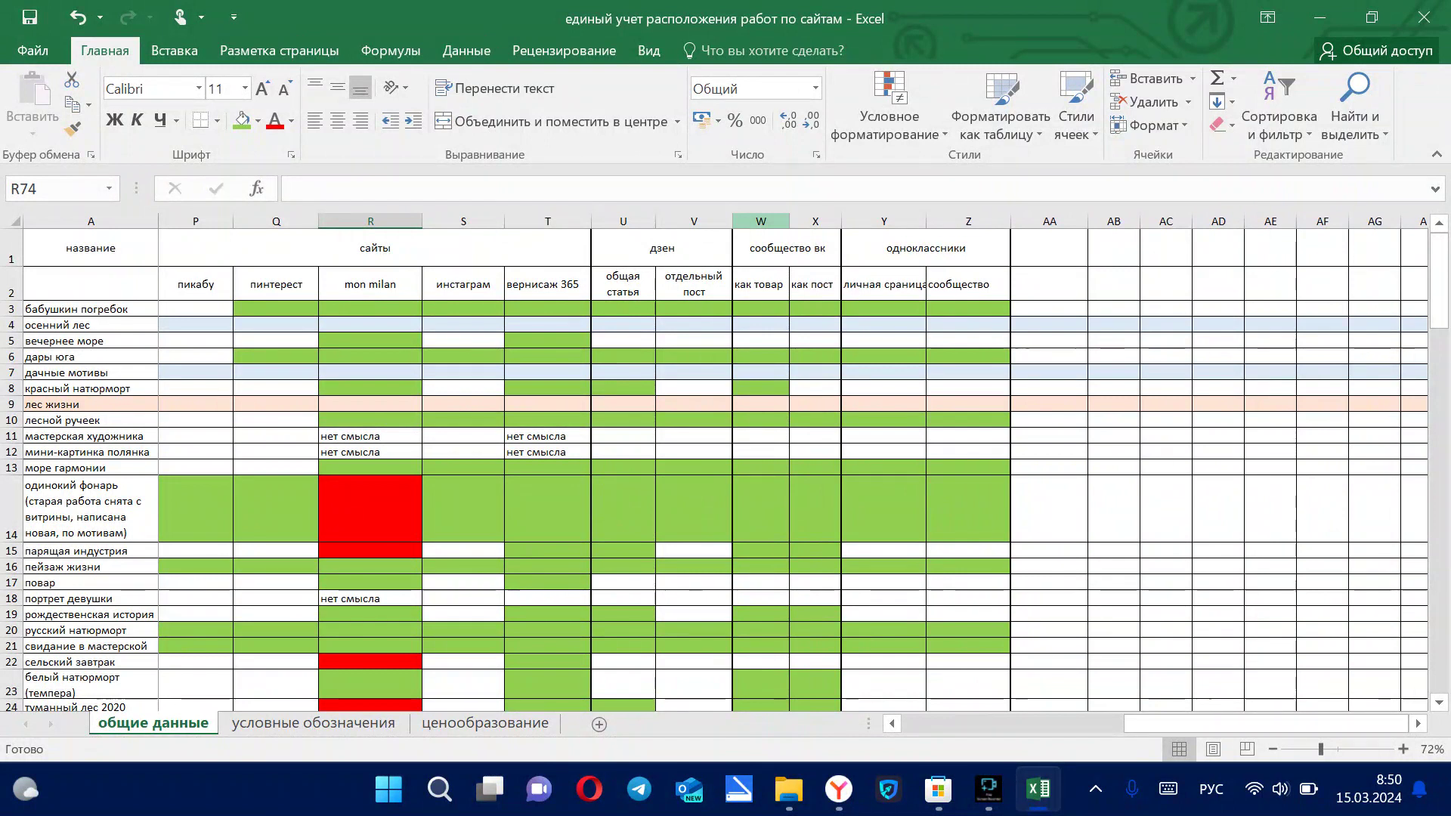
left_click(787, 247)
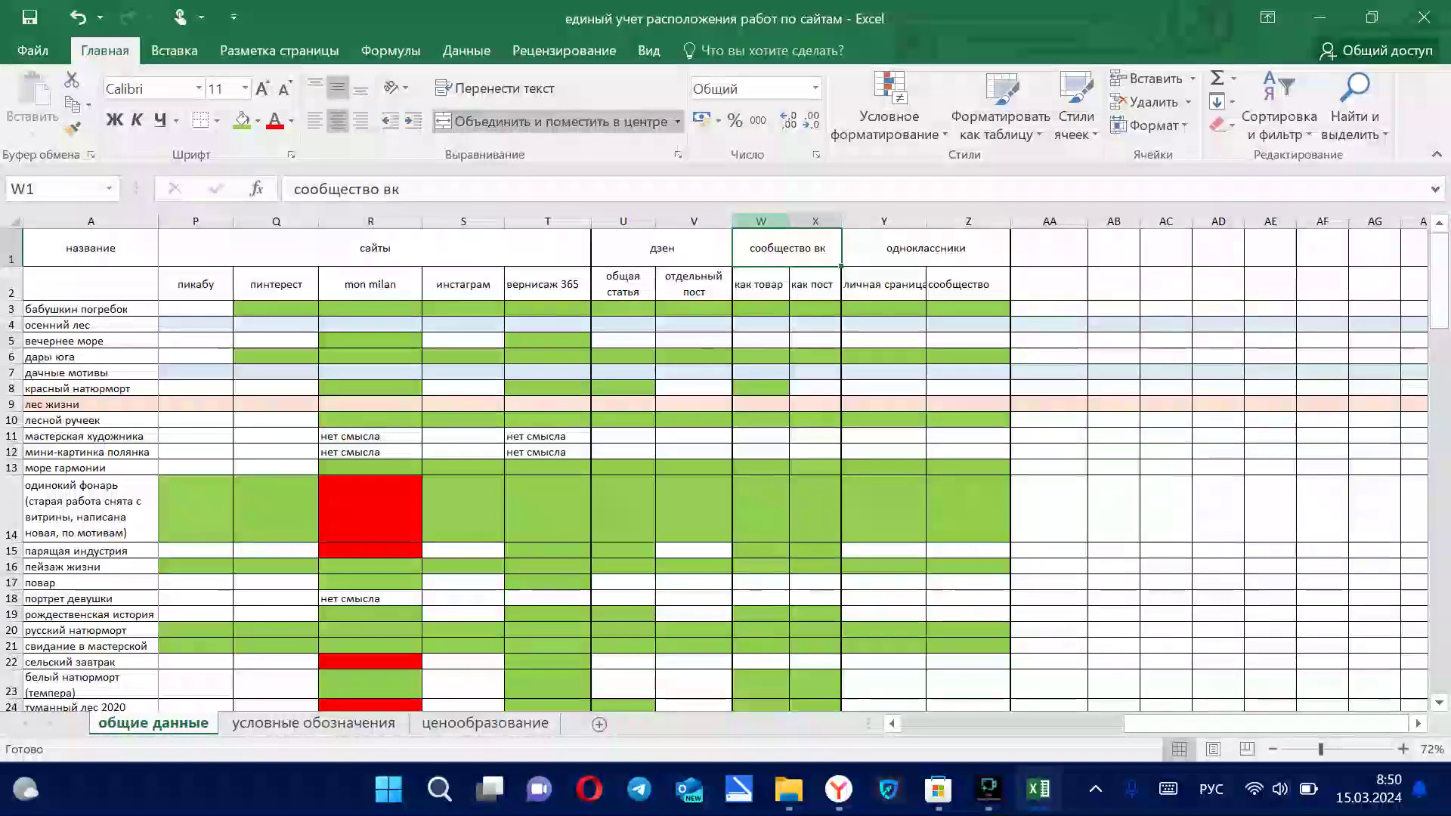
left_click(760, 221)
left_click_drag(760, 221, 814, 220)
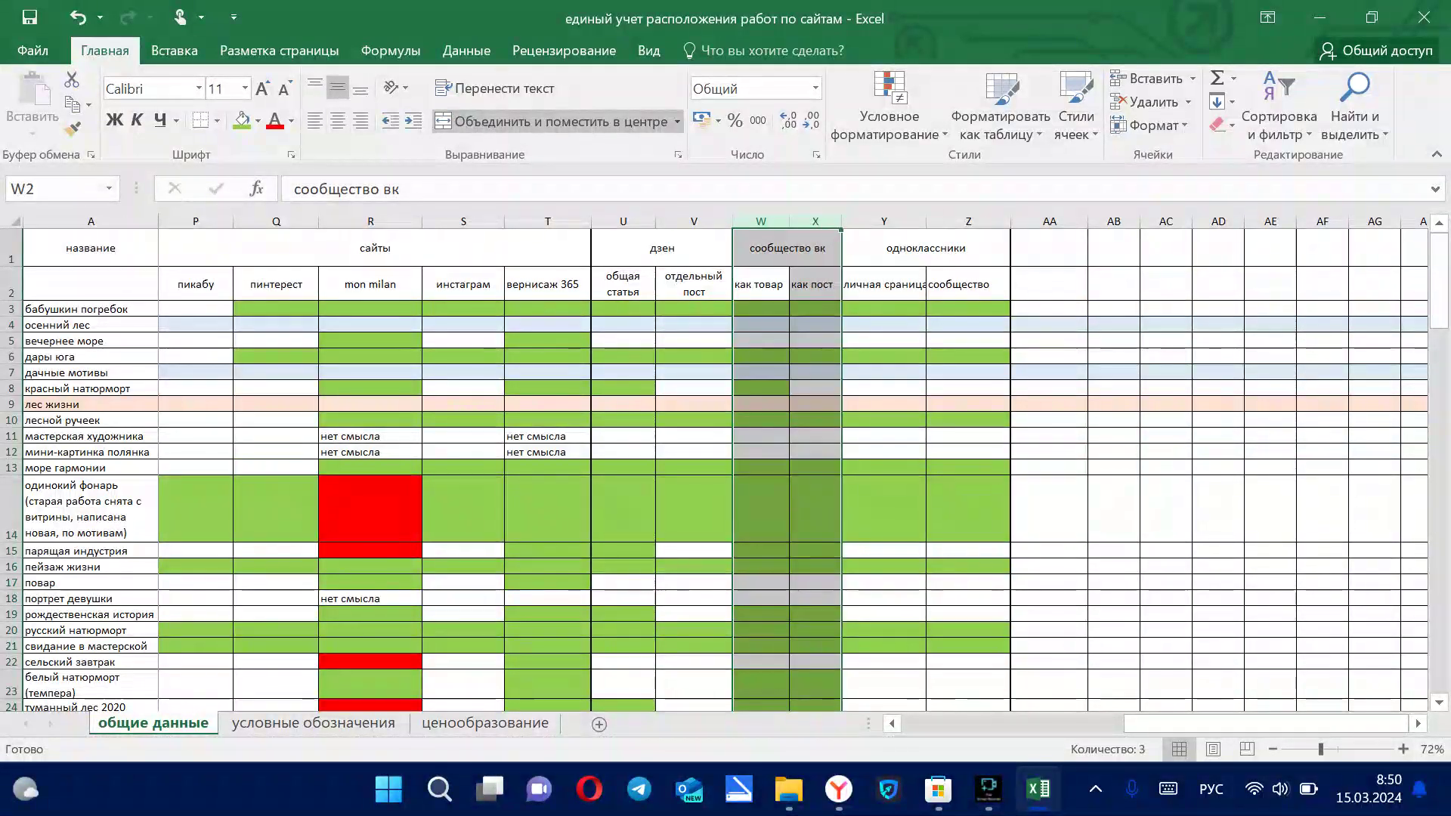
left_click(883, 284)
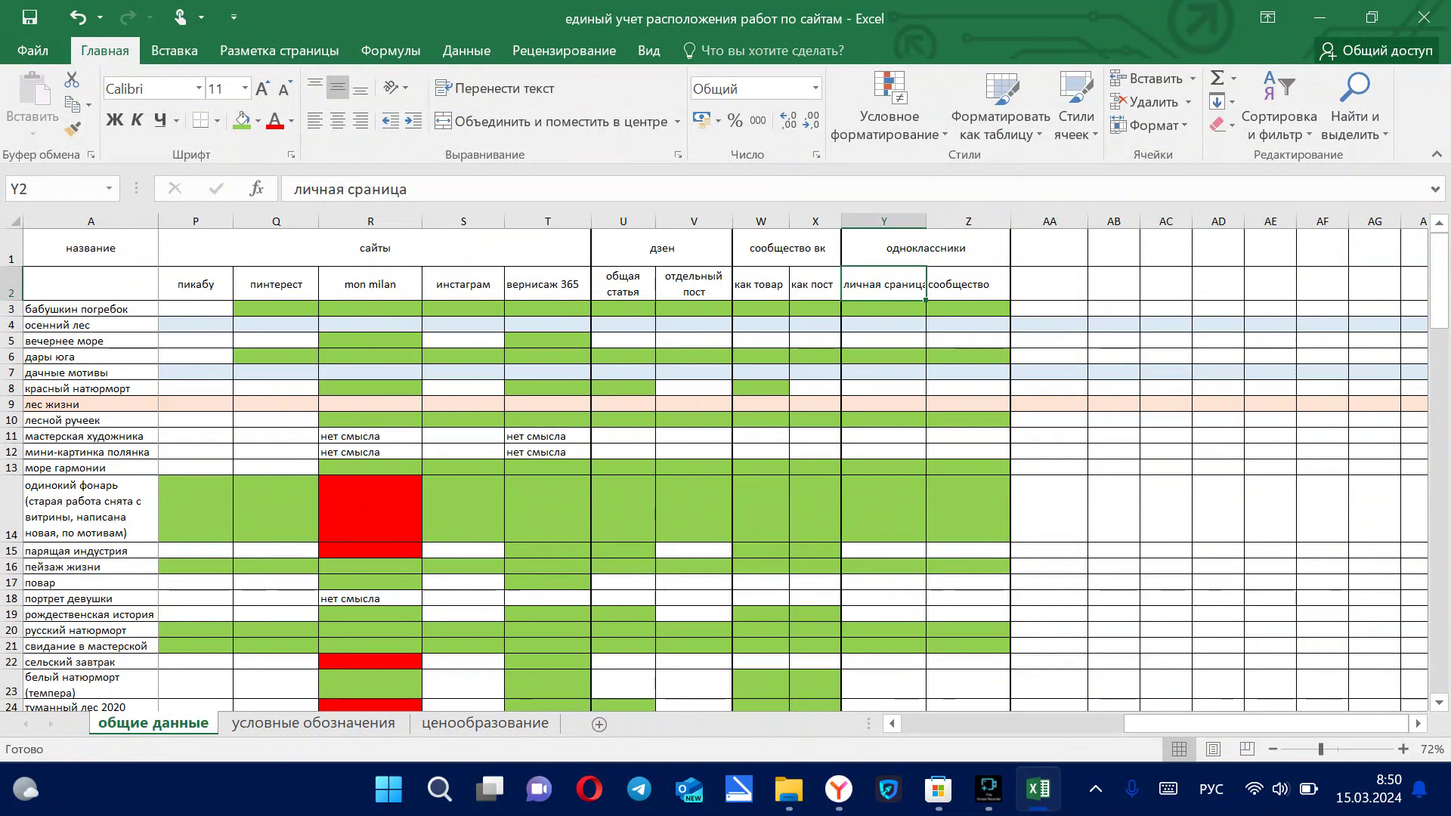
left_click(1319, 17)
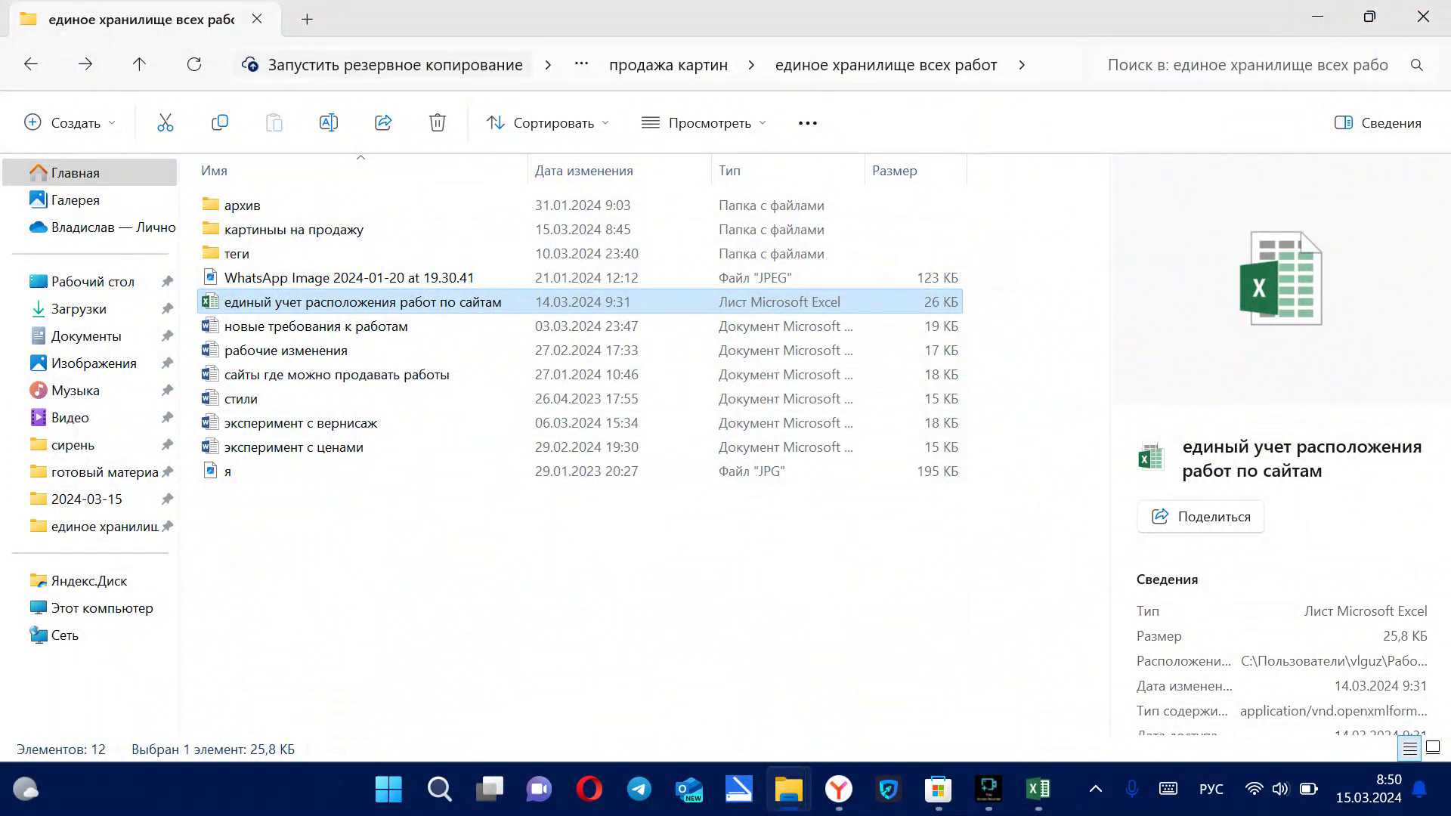
Look through the painting folders in картиныы на продажу and return to единое хранилище всех работ.
double_click(294, 229)
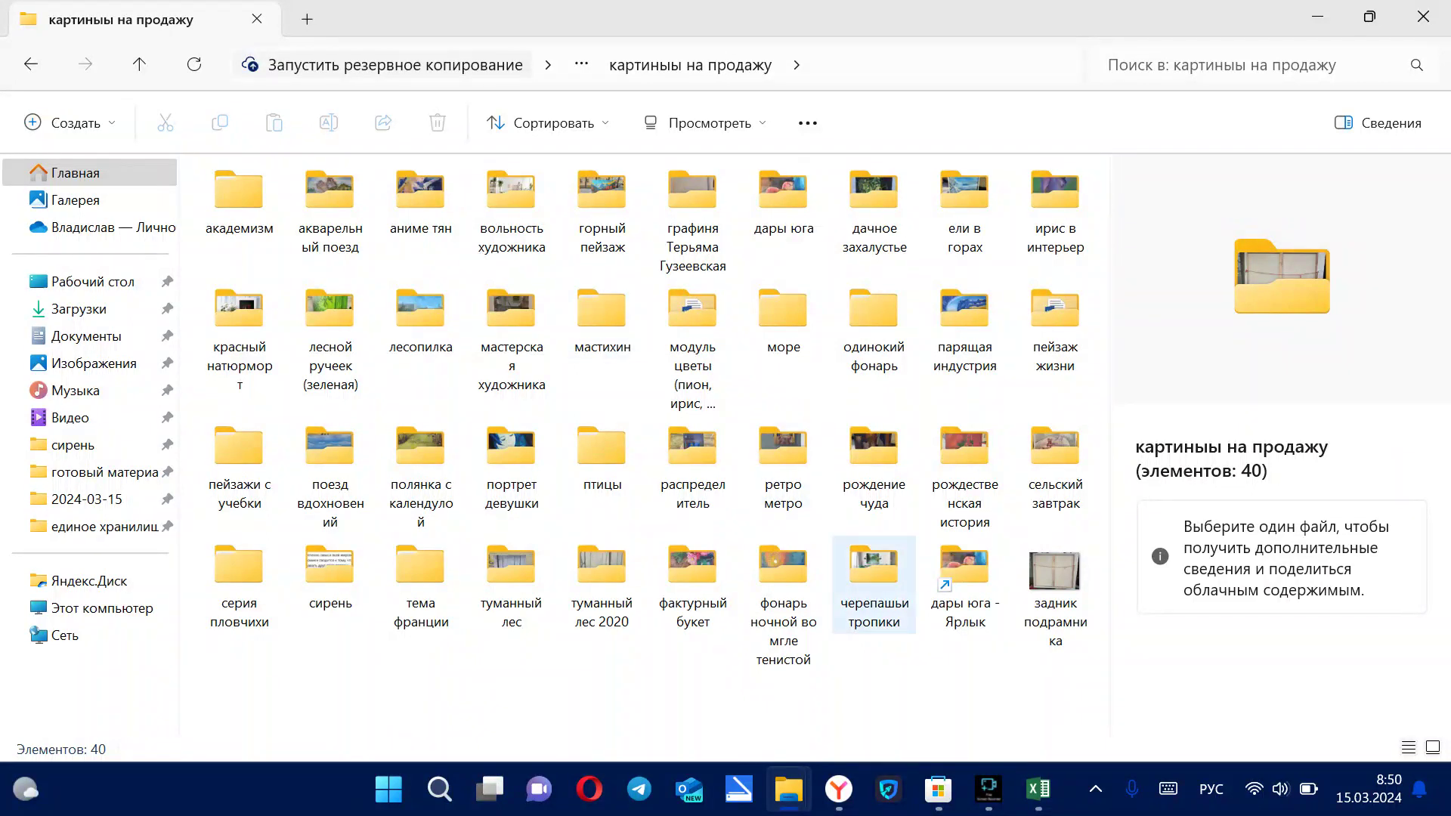
mouse_move(788, 789)
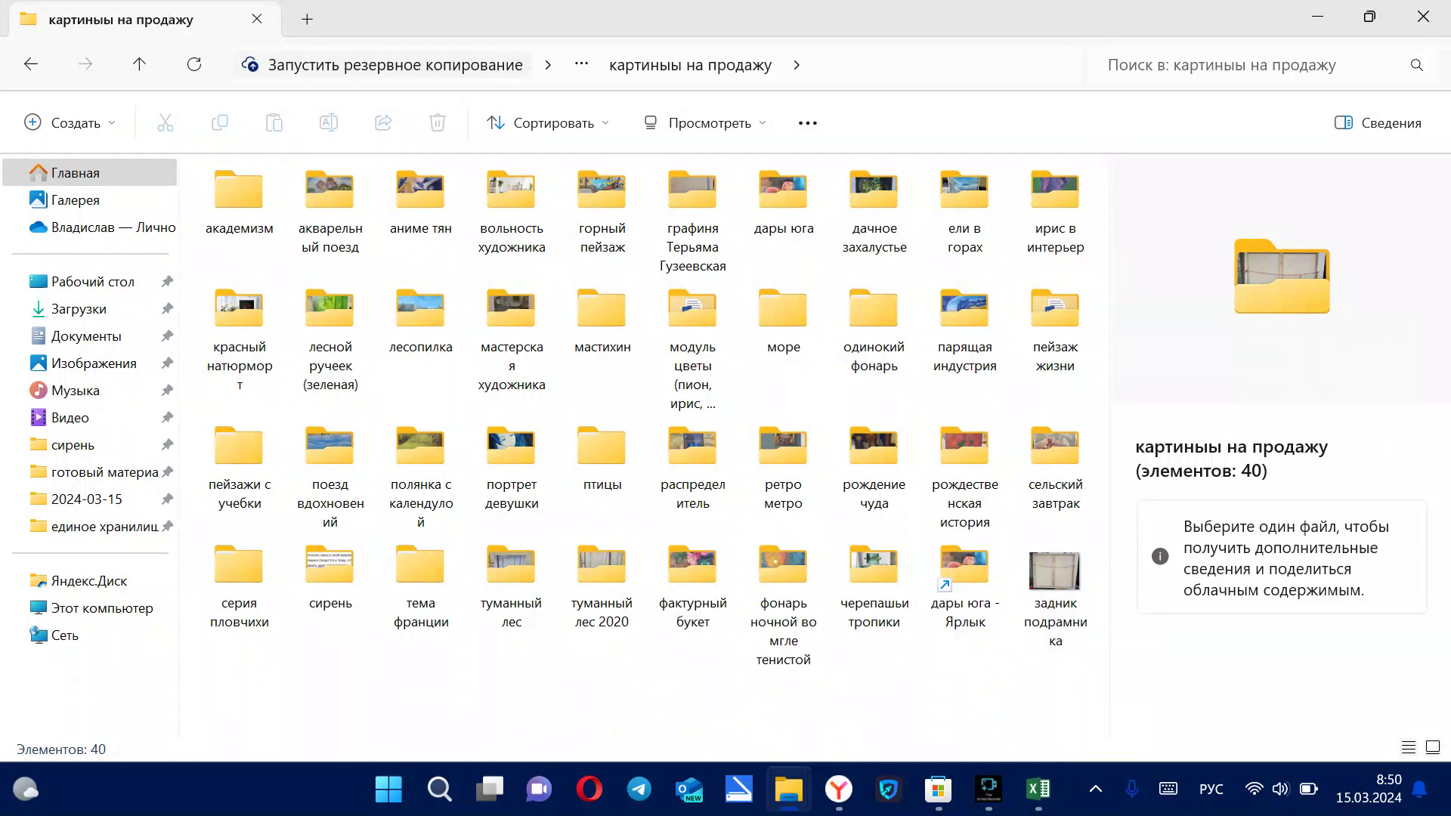
left_click(30, 63)
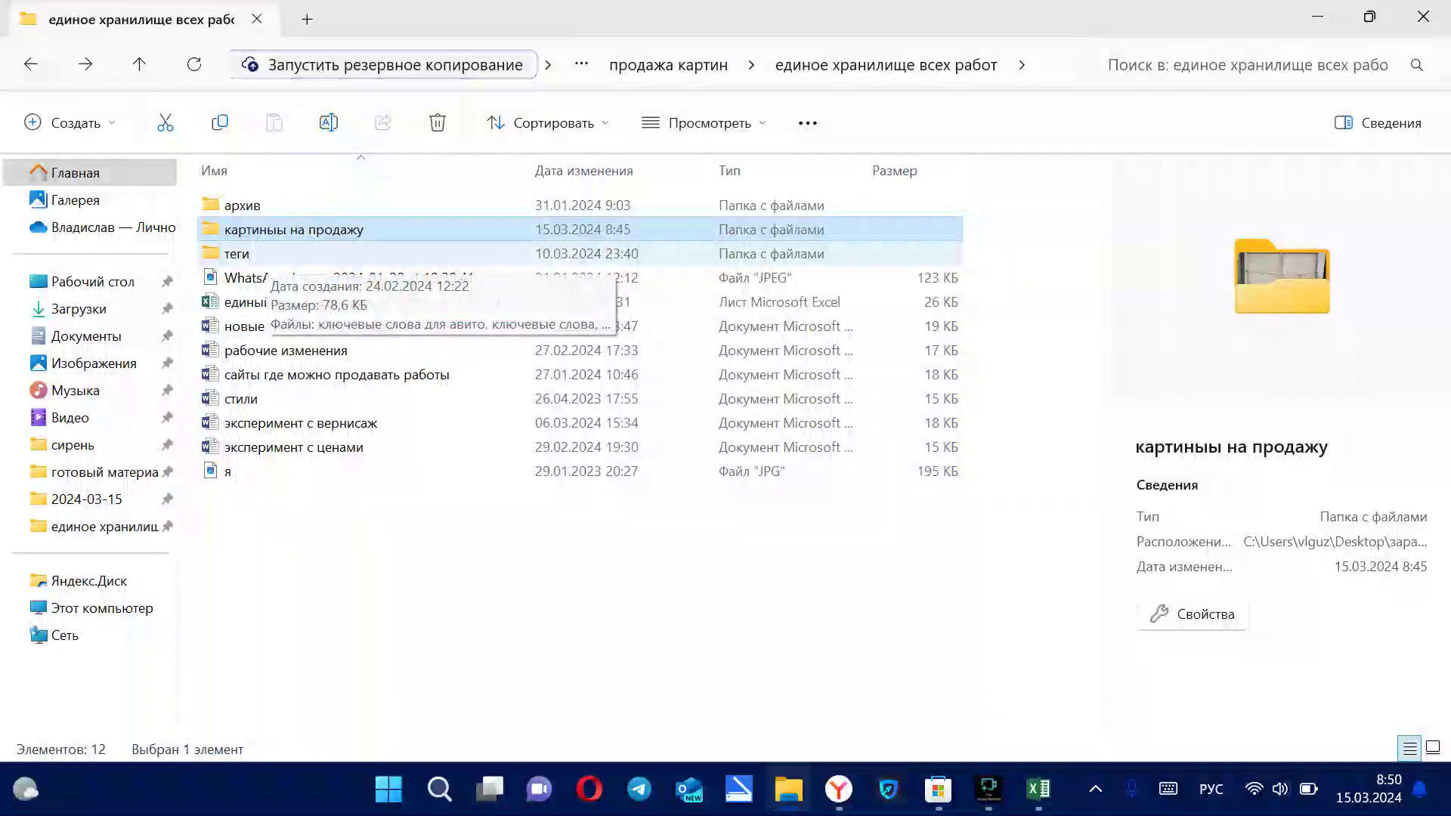
Browse the архив folder, including its живопись не на продажу subfolder, and return to единое хранилище всех работ.
double_click(242, 205)
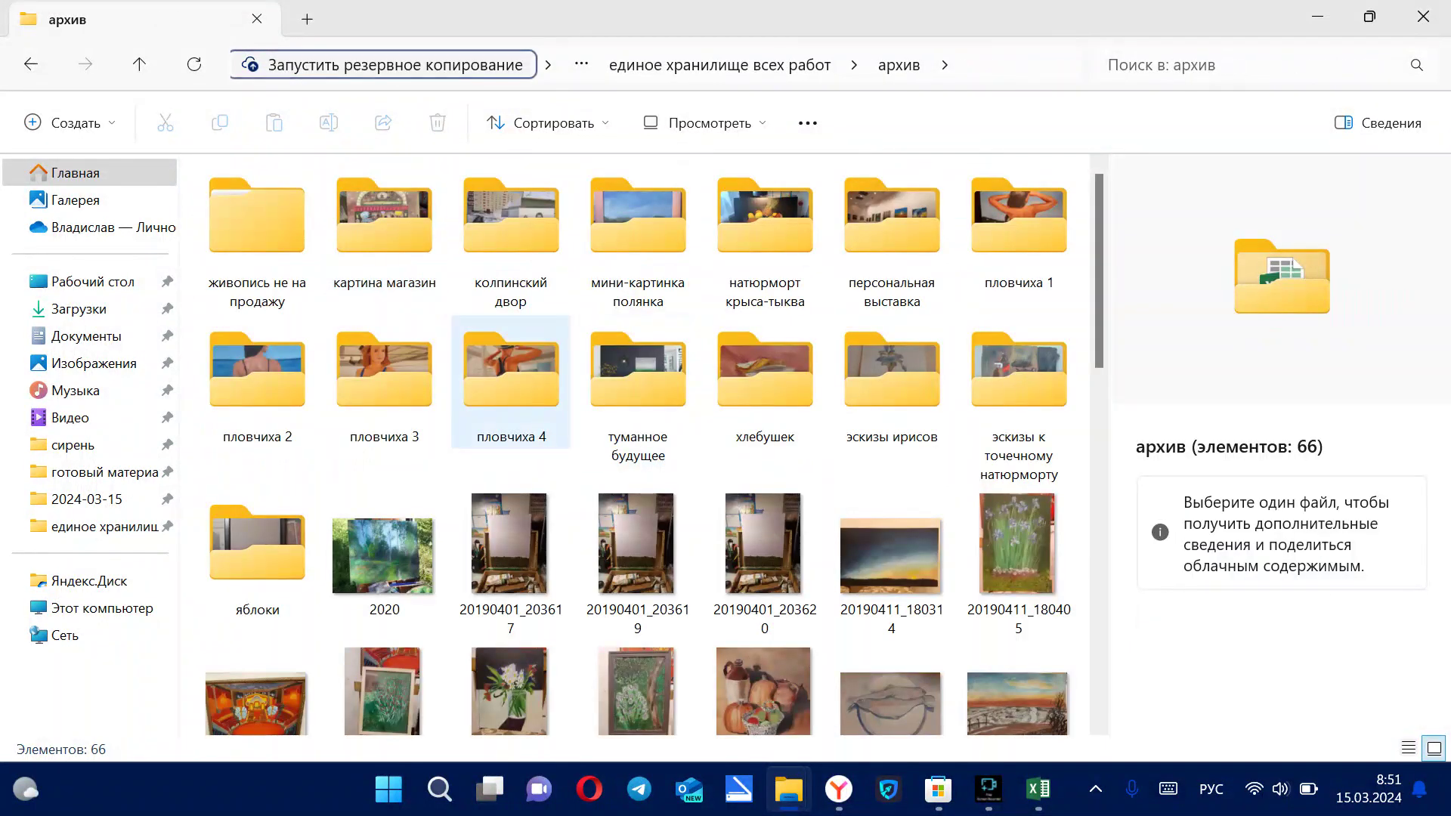
double_click(257, 227)
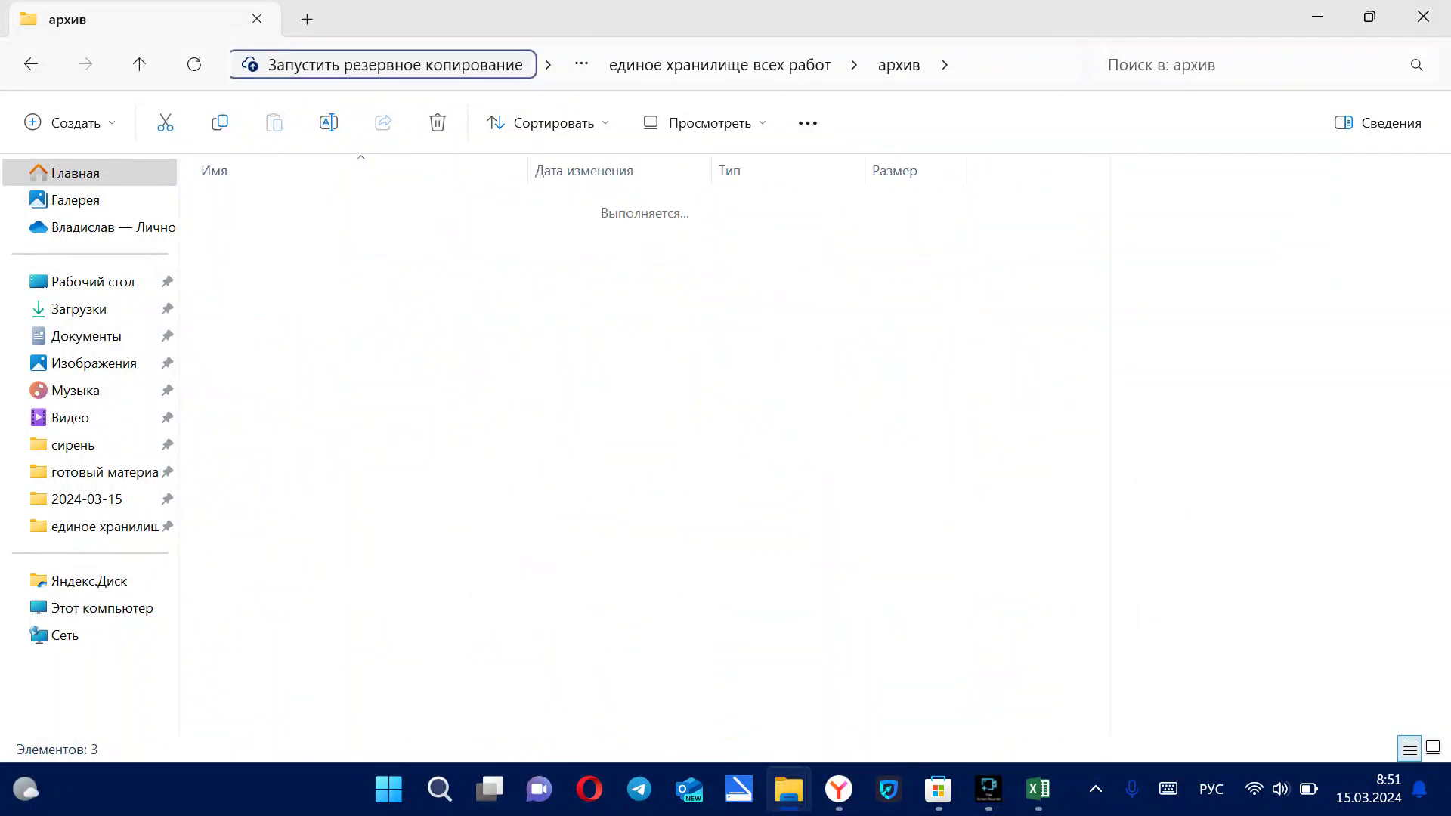
left_click(30, 64)
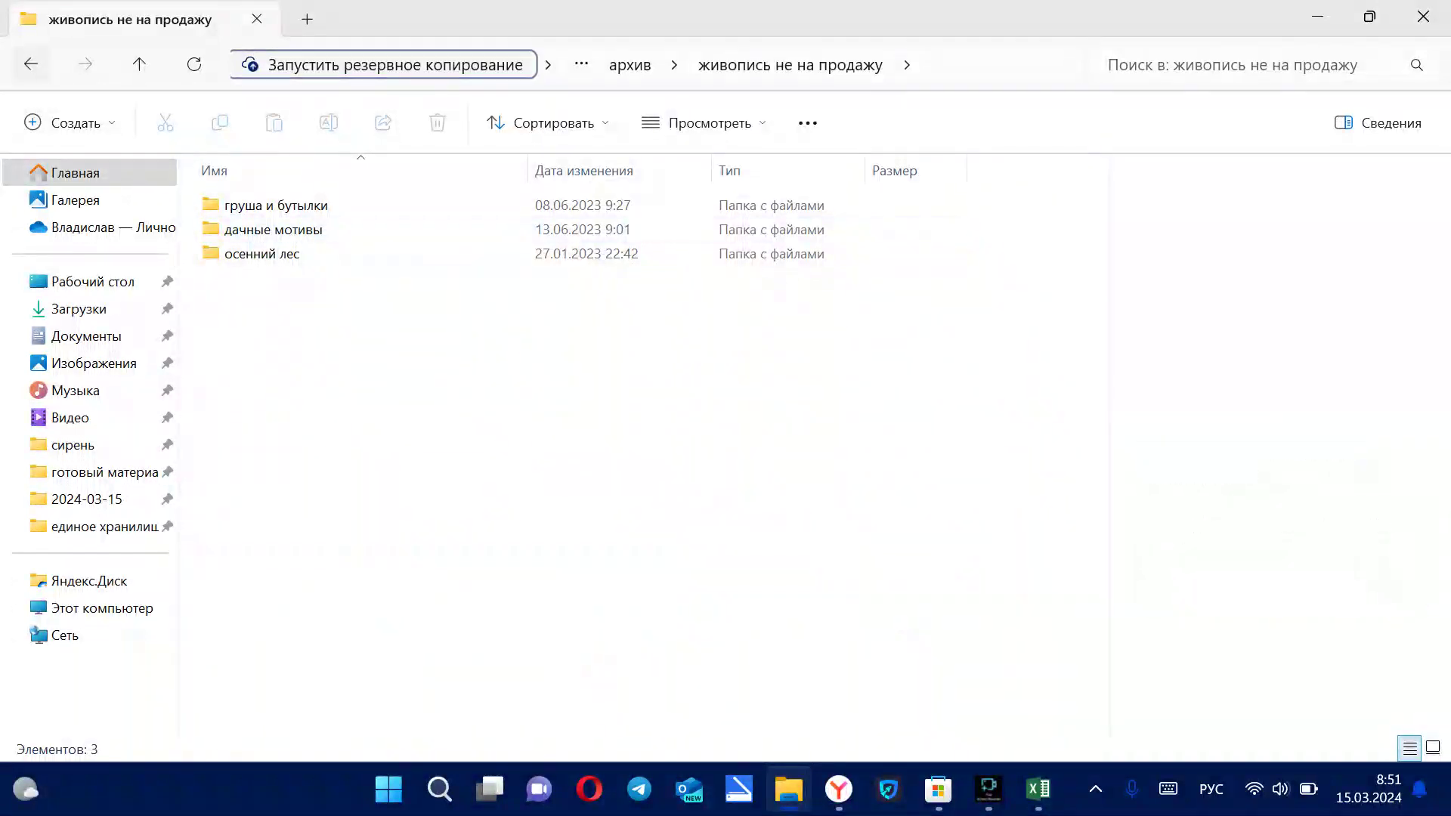
scroll(511, 529, "down", 5)
scroll(511, 513, "up", 5)
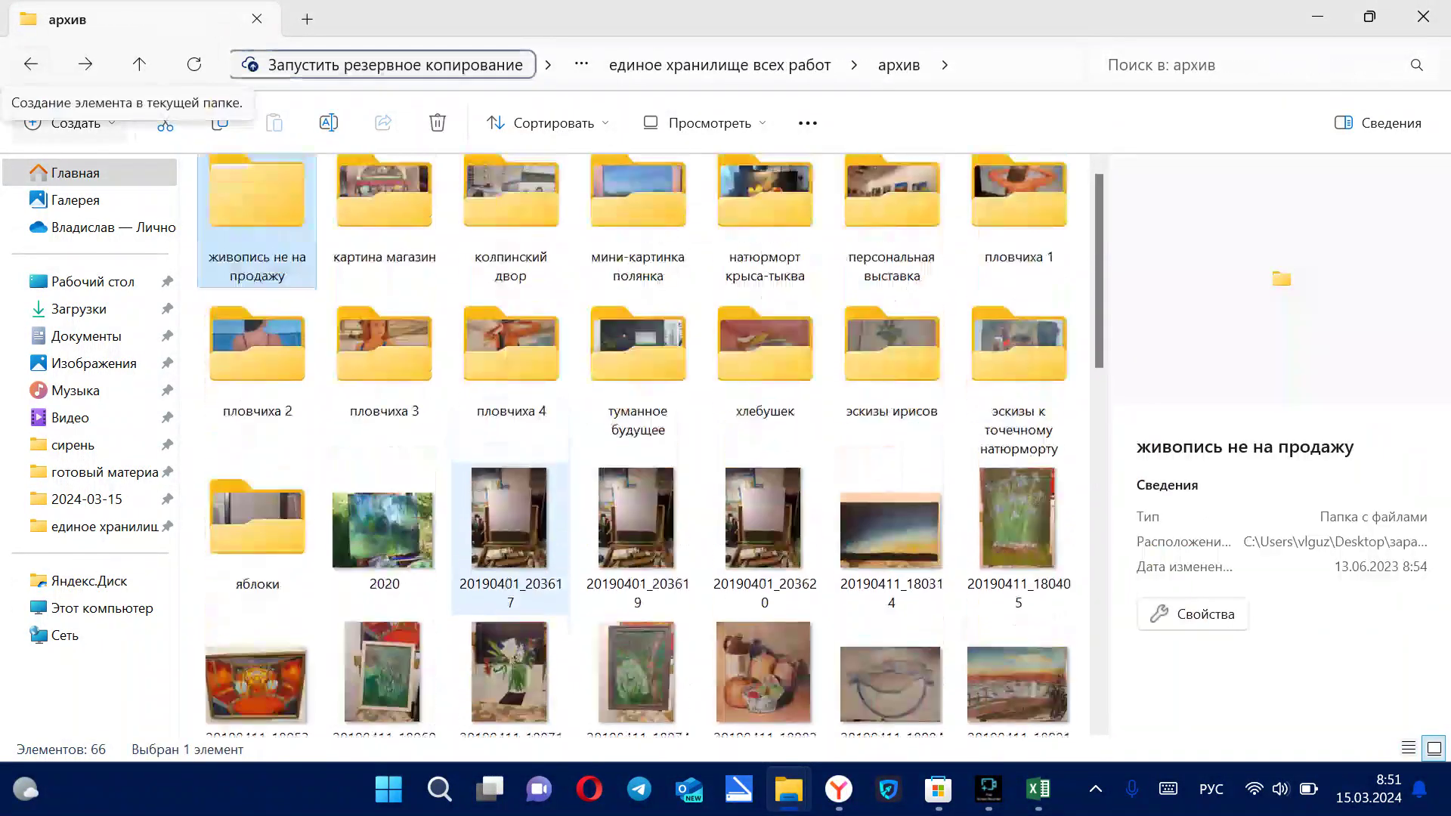
scroll(511, 513, "down", 10)
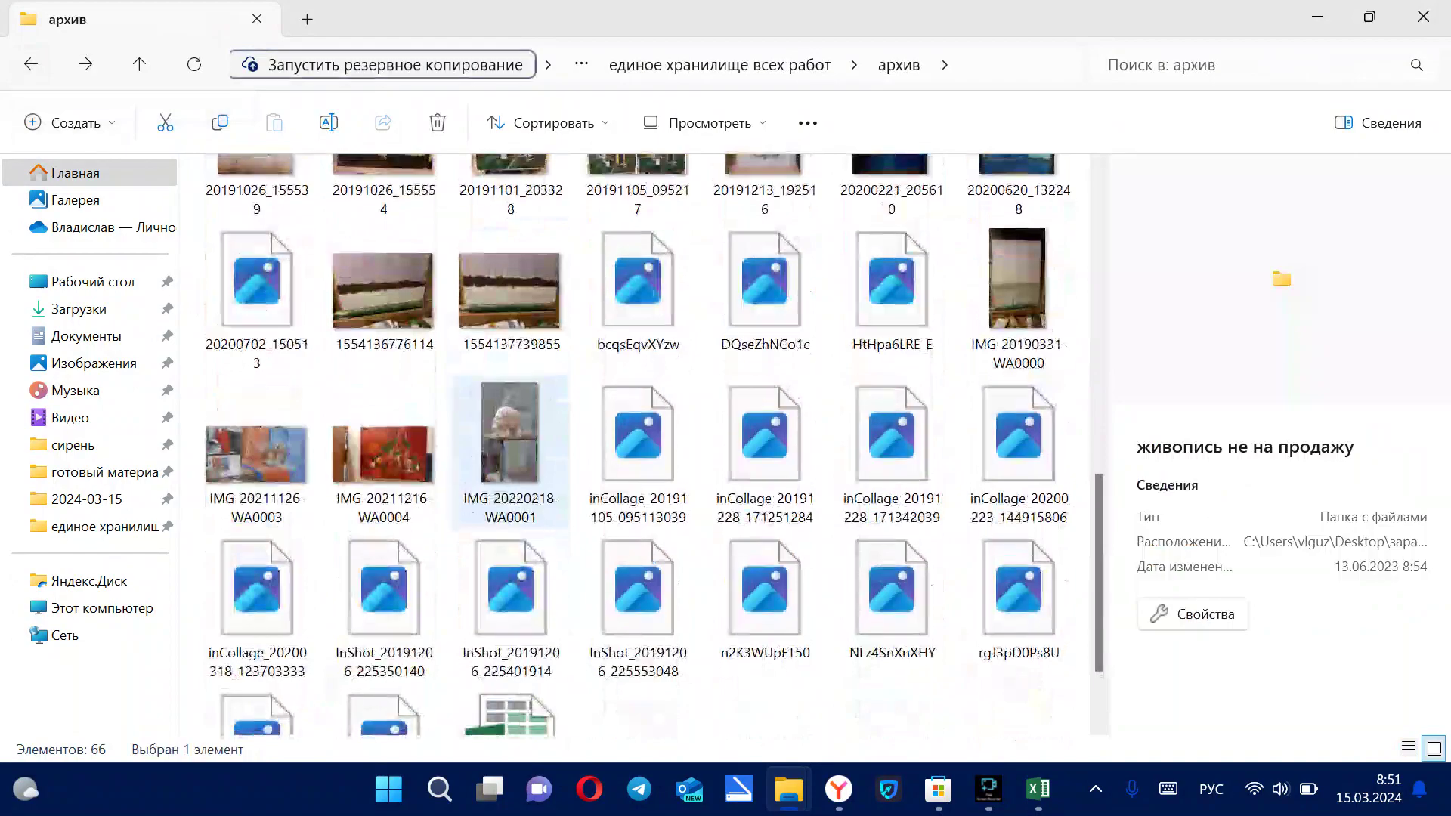
scroll(511, 423, "up", 10)
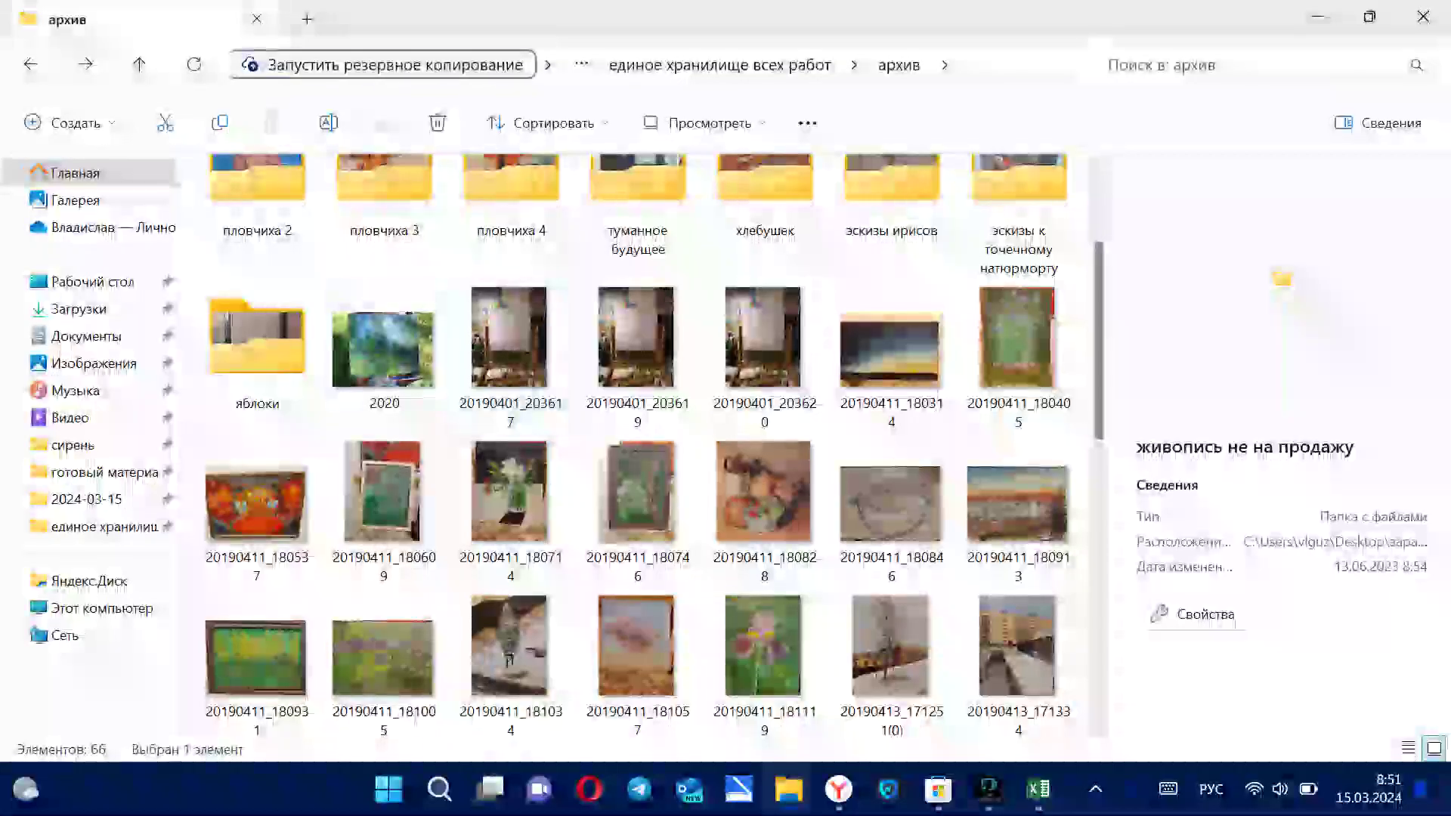
key("alt+Up")
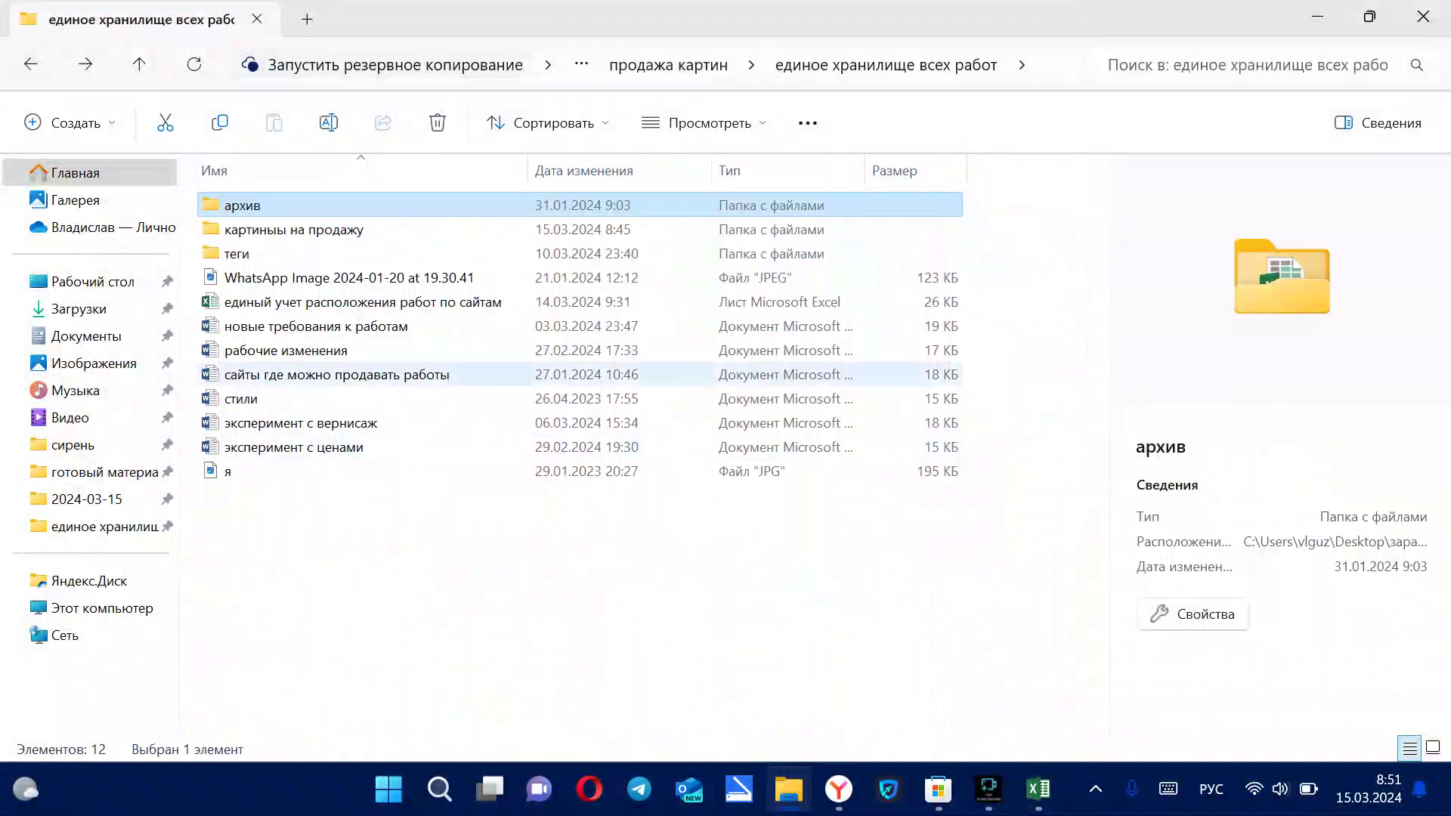